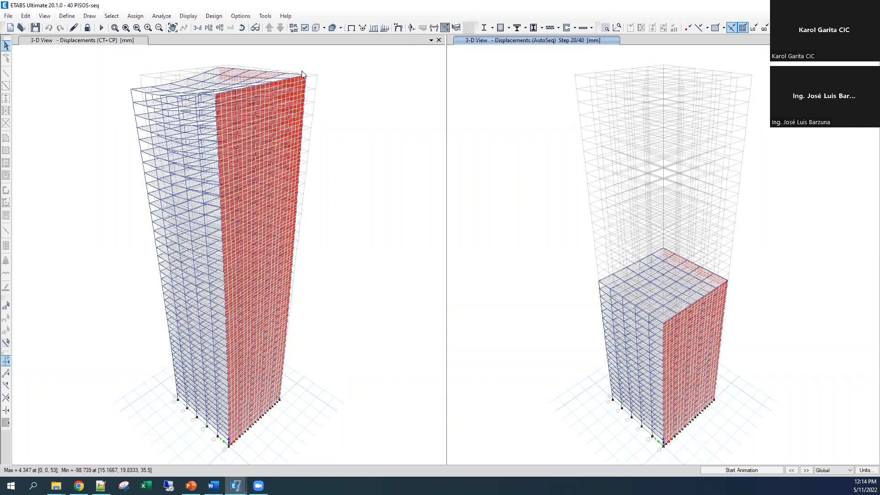
key(ctrl)
key(alt+Tab)
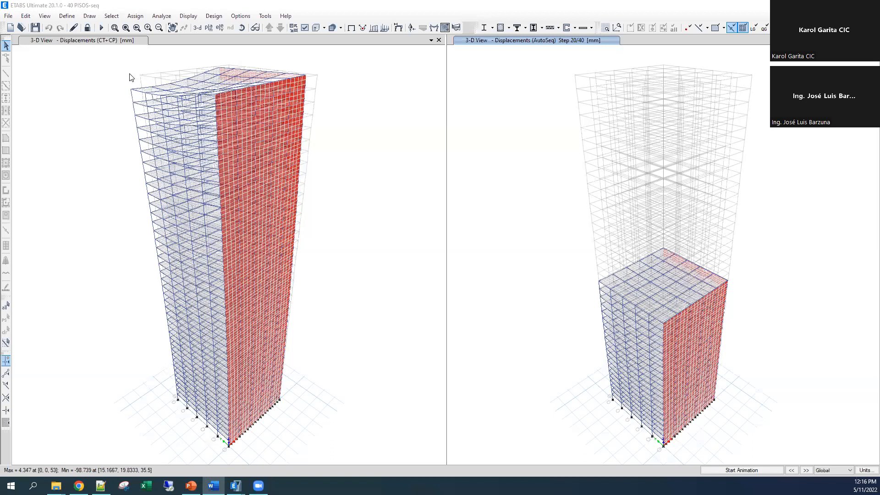
click(142, 79)
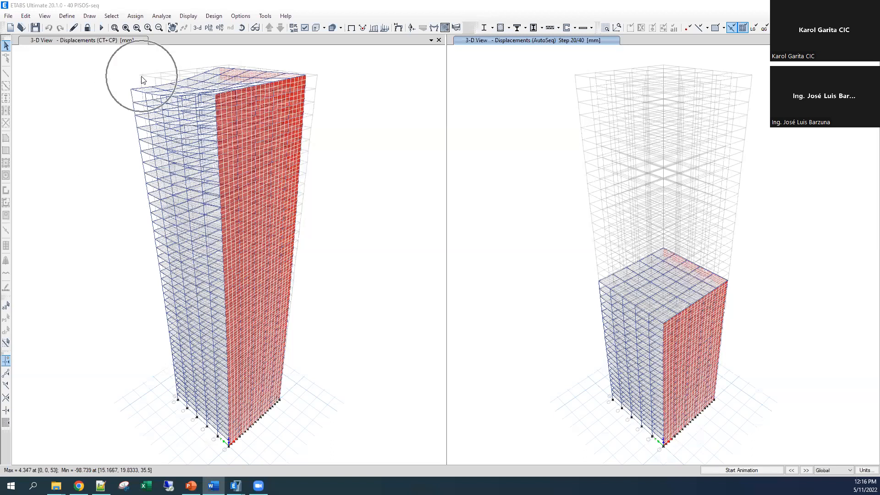
click(142, 80)
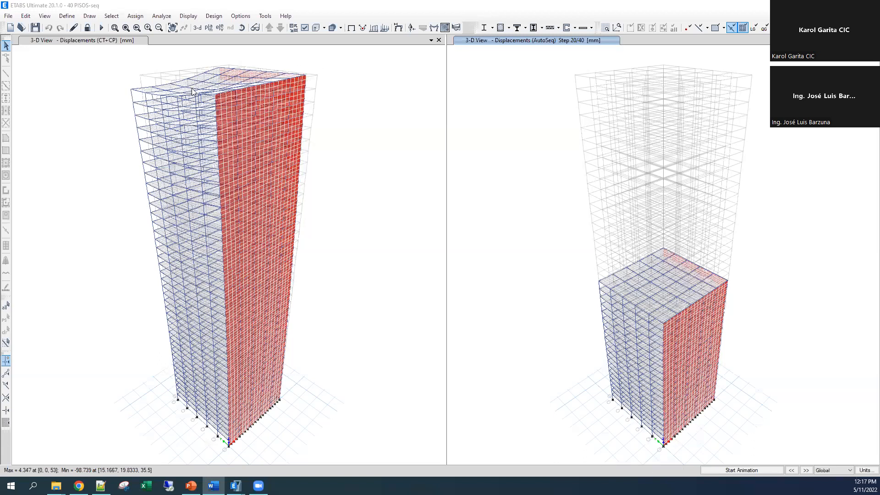
key(ctrl)
key(ctrl)
click(339, 6)
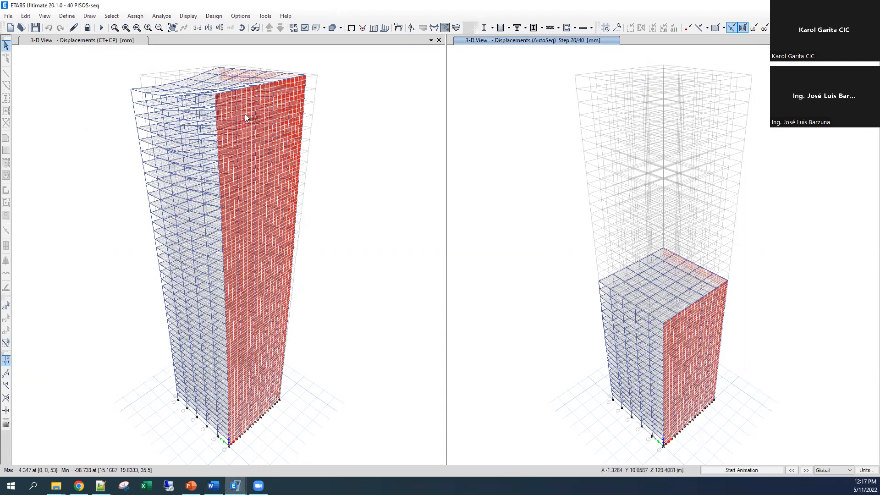
Query the joint displacements along the top of the tower in the CT+CP view
right_click(306, 78)
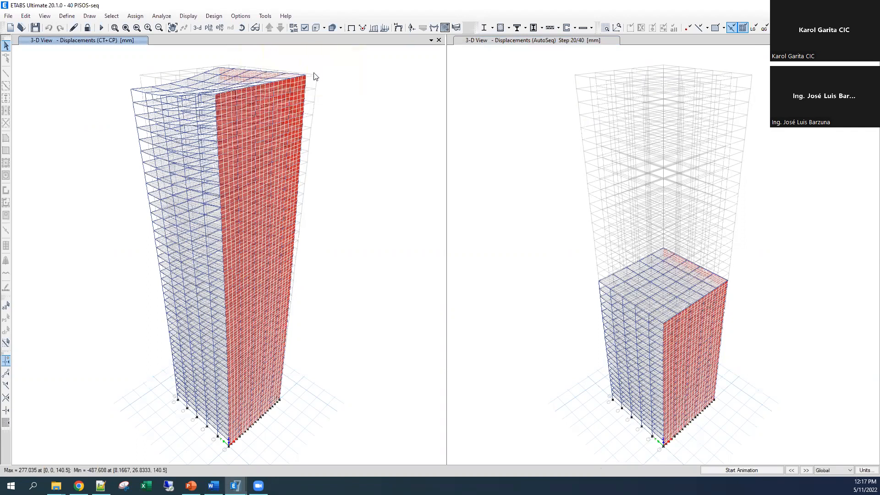
mouse_move(306, 75)
mouse_move(131, 92)
mouse_move(237, 127)
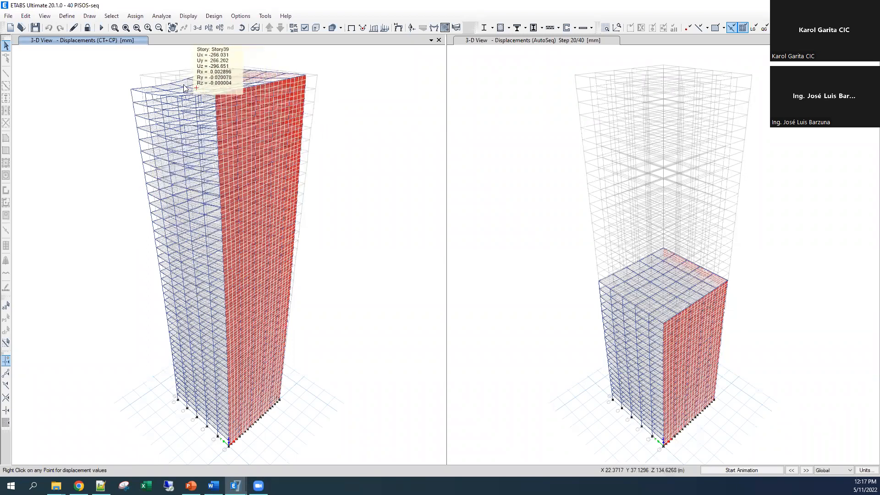
click(510, 108)
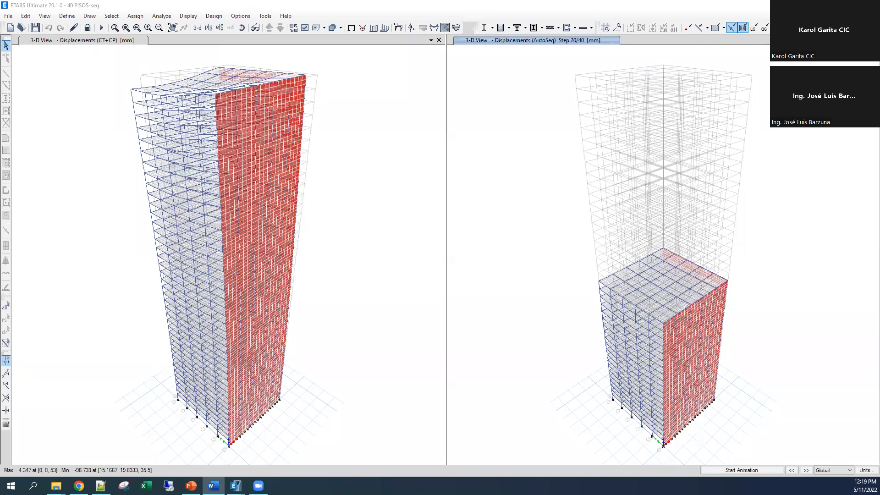
Compare the Story40 displacements at the wall corner and the opposite column corner in the CT+CP view
right_click(307, 78)
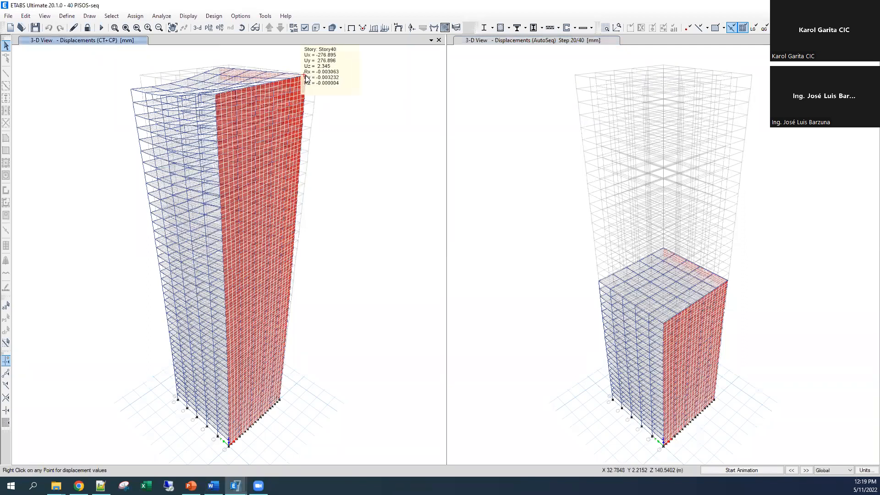
right_click(307, 74)
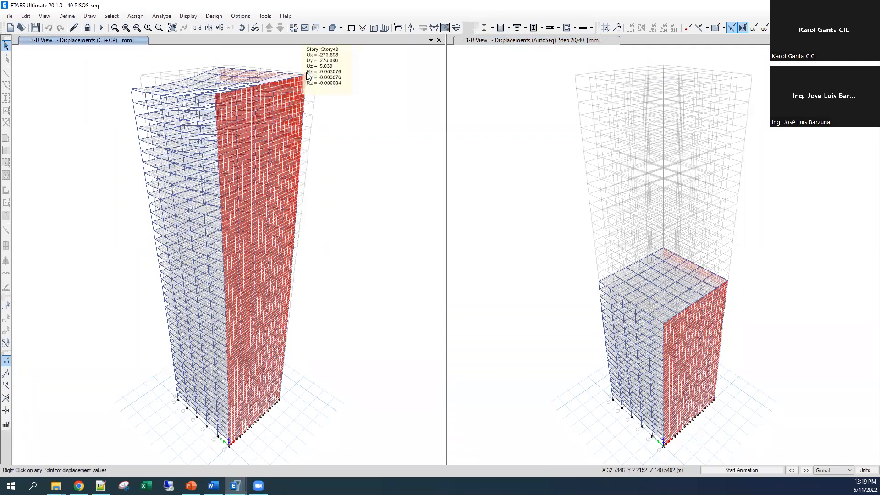
right_click(133, 90)
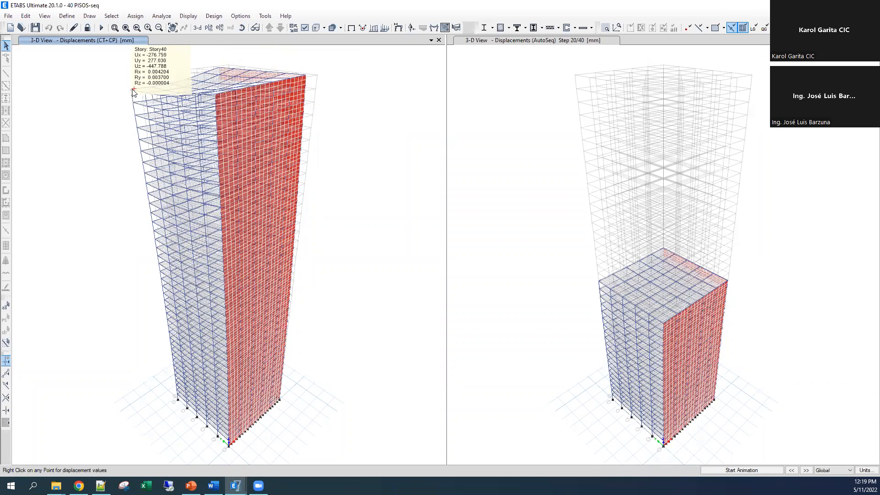
right_click(130, 90)
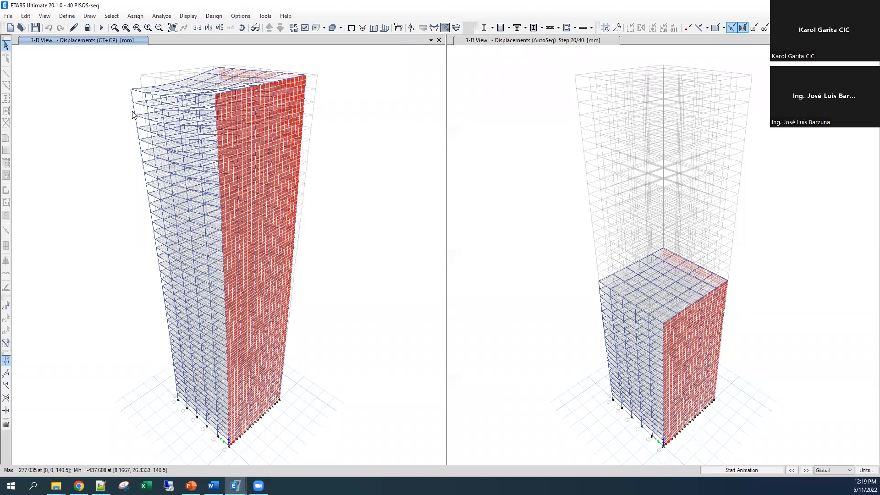
mouse_move(131, 90)
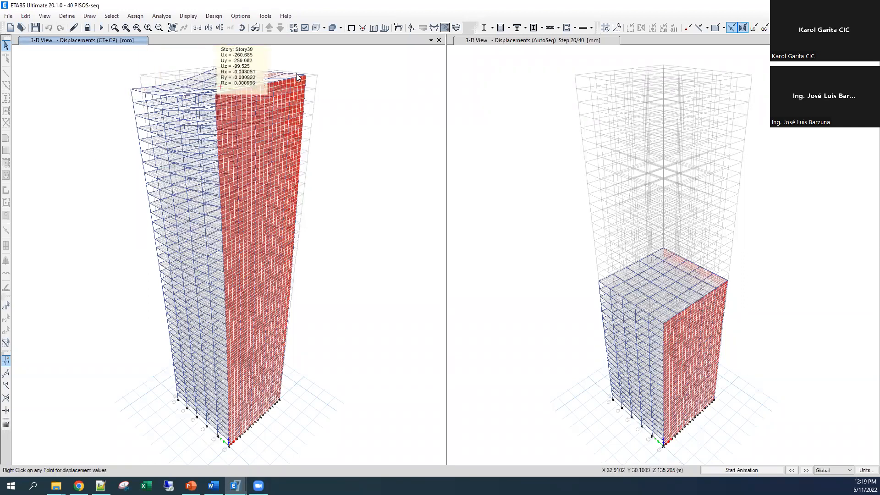
mouse_move(308, 79)
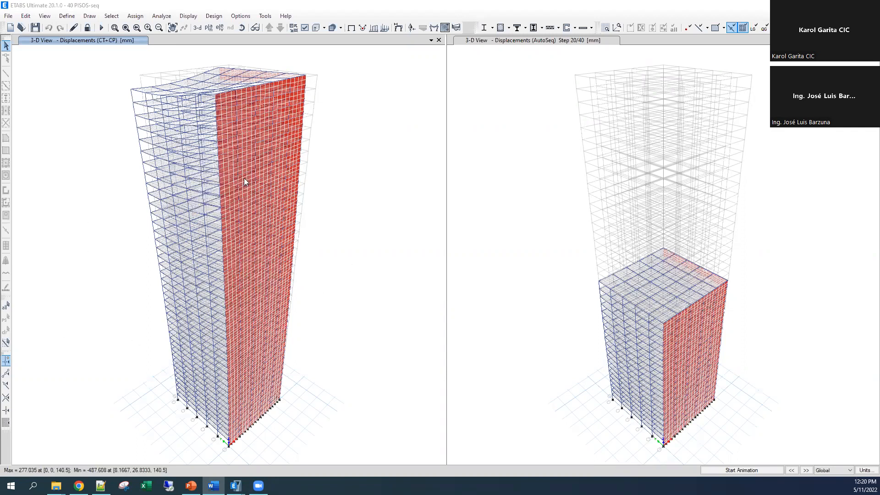
Check joint displacements in the CT+CP view at the wall's Story35 and the outer column edge's Story15
mouse_move(186, 195)
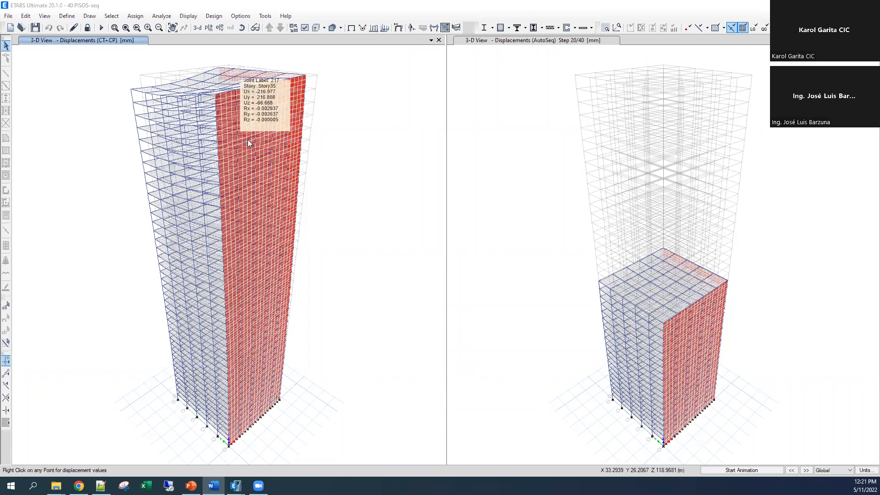
click(344, 153)
click(539, 188)
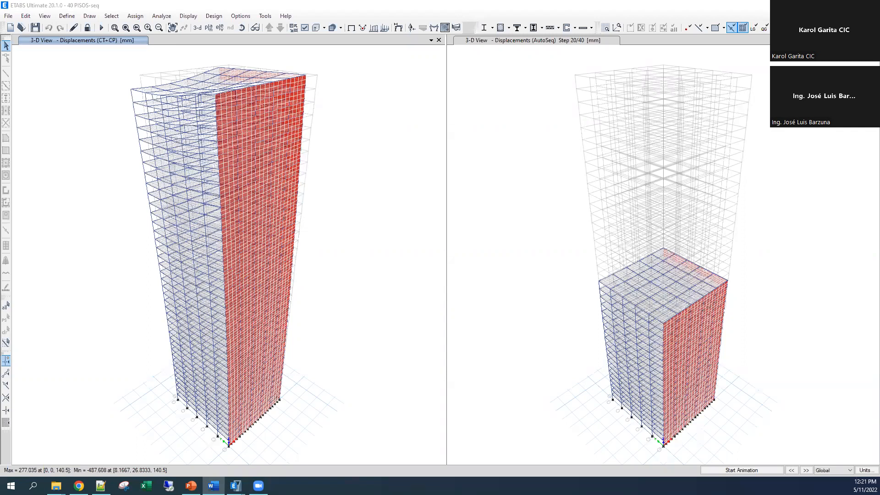
right_click(169, 320)
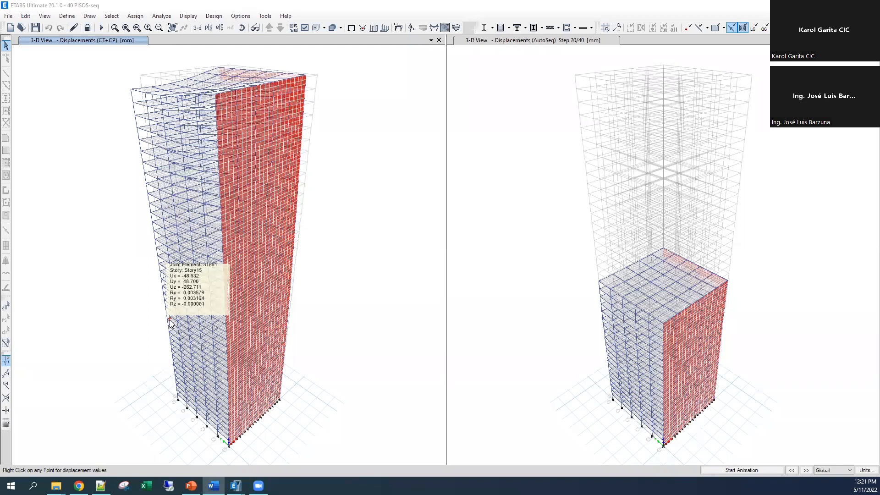
right_click(253, 317)
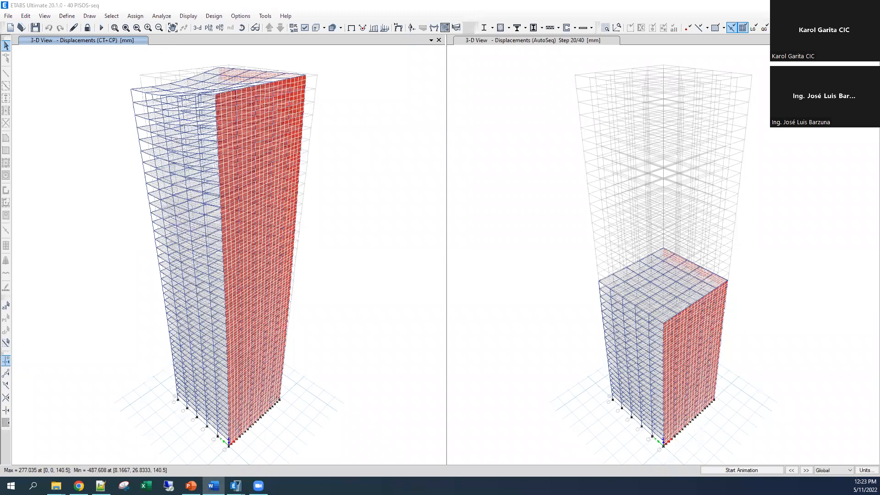
Set the AutoSeq deformed shape to step number 40 and apply it
click(497, 271)
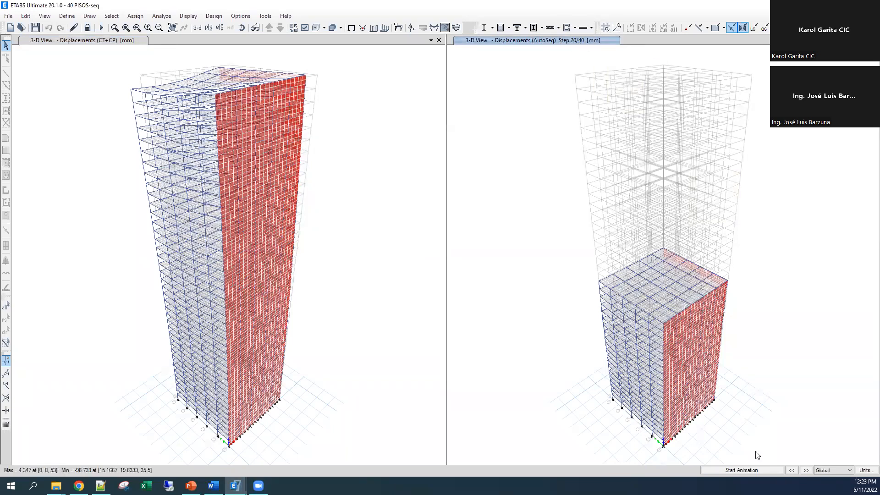
click(805, 471)
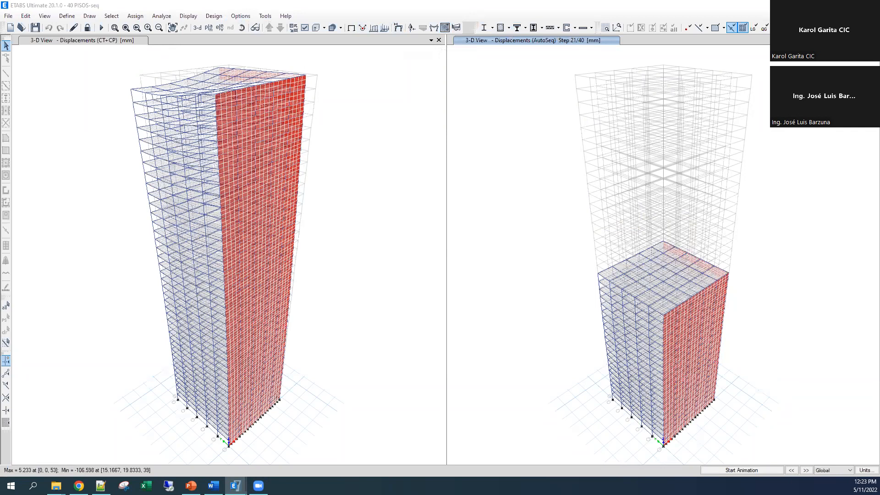
drag(411, 118, 361, 122)
text(40)
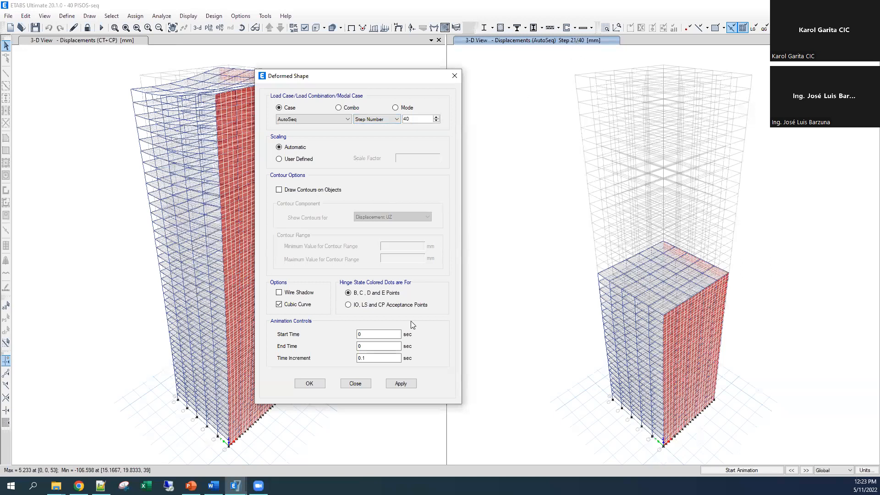
click(402, 385)
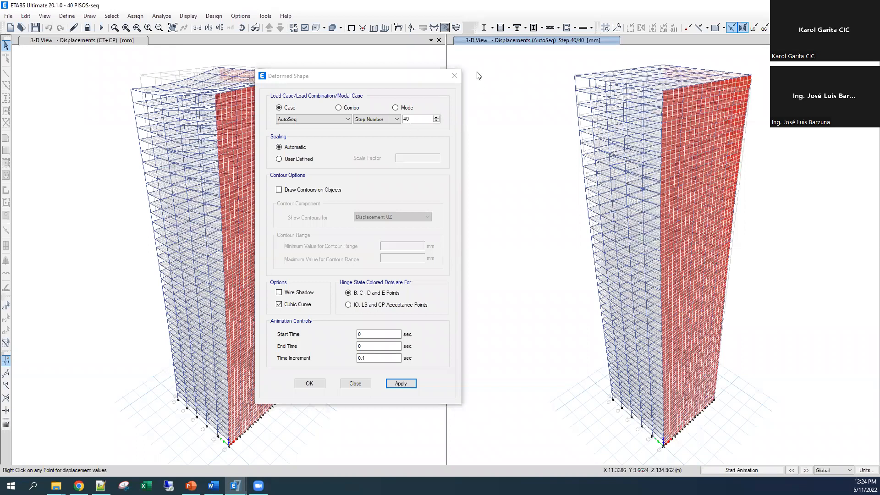
click(455, 76)
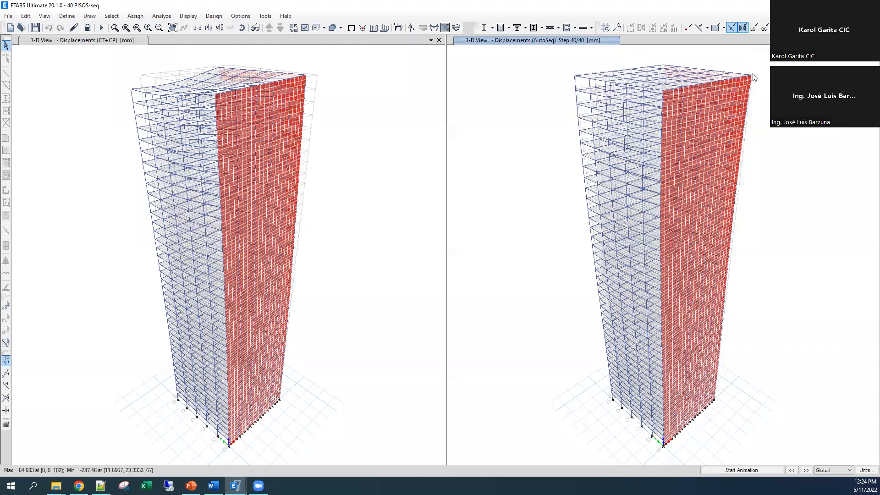
Query the top corner displacements in the AutoSeq view and compare them with the CT+CP view
mouse_move(752, 78)
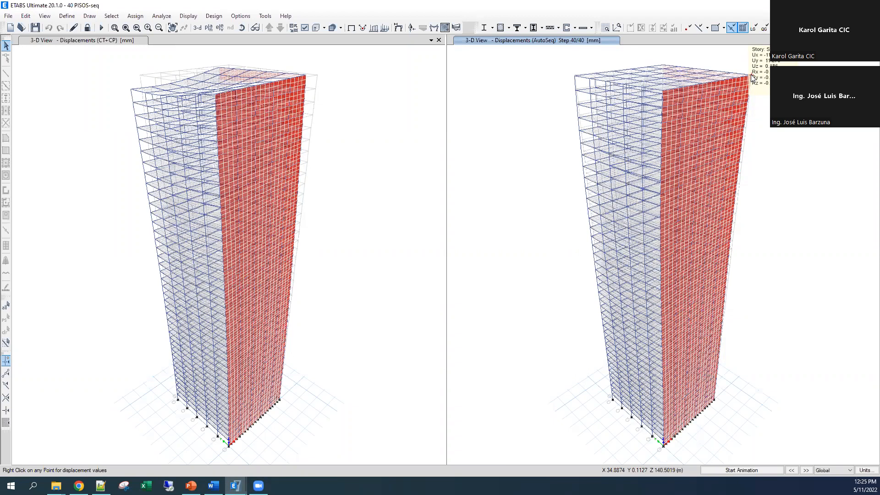
mouse_move(577, 78)
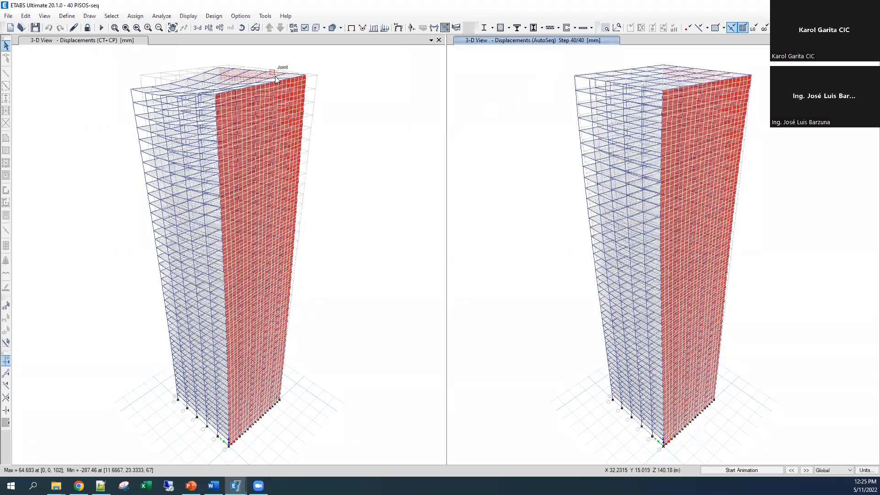
click(132, 91)
right_click(132, 91)
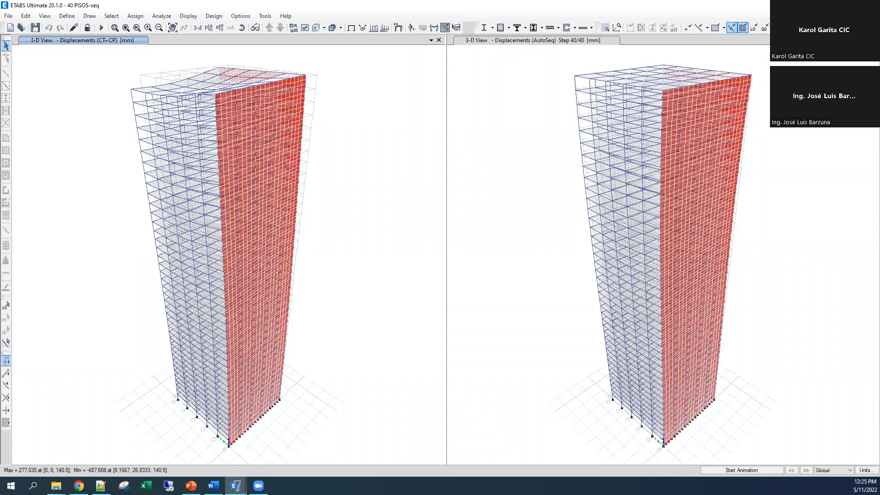
key(alt+Tab)
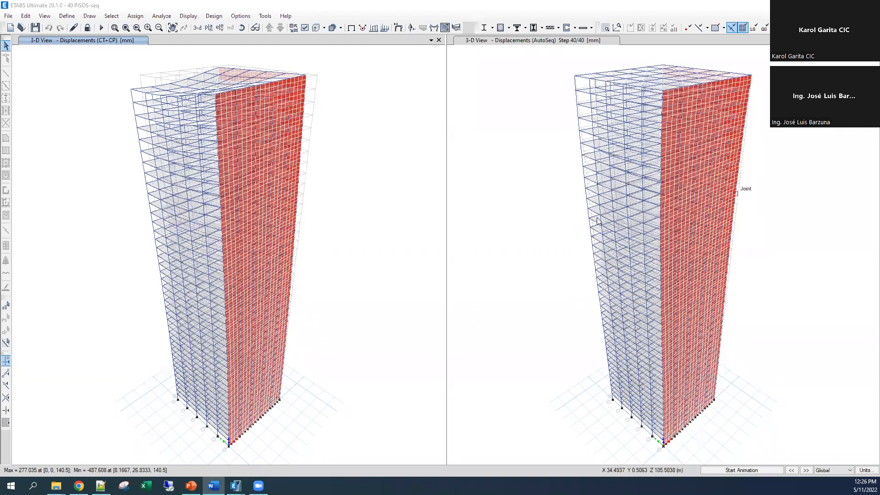
right_click(187, 83)
Switch to the open SEQ CONSTRUCTIVA 4 model and turn on extruded display in its 3-D view
mouse_move(235, 485)
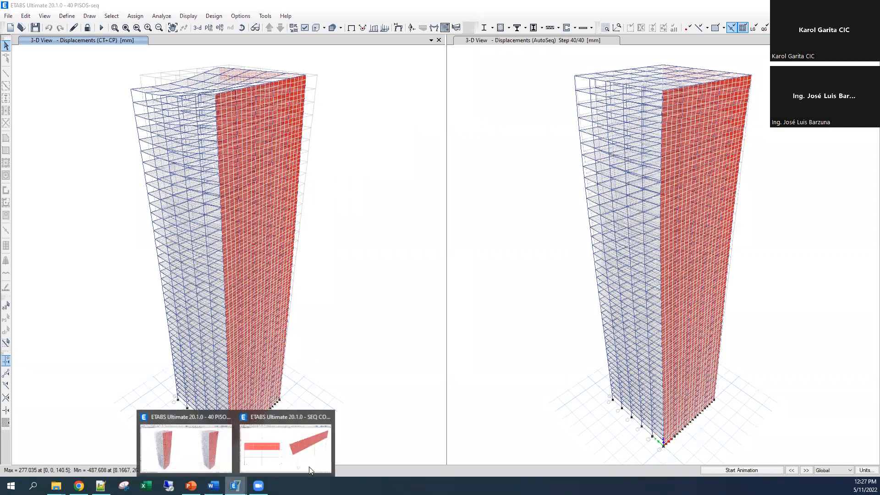
click(319, 456)
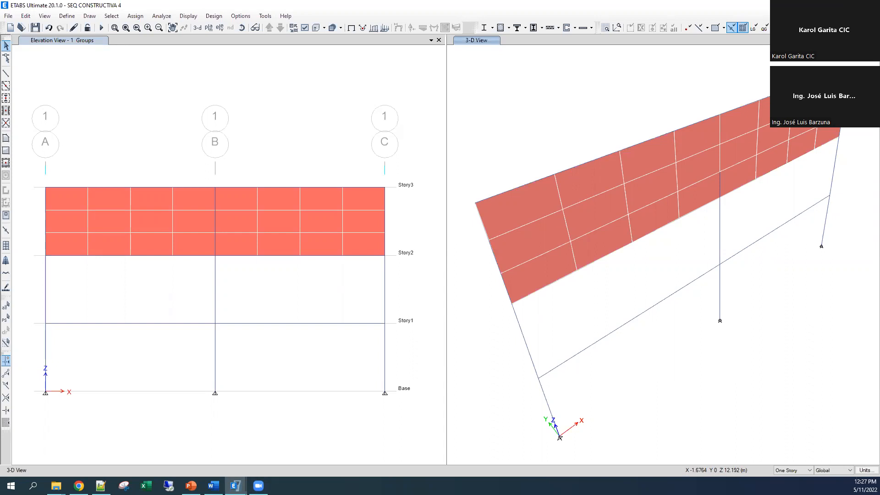
key(ctrl)
key(ctrl)
click(218, 72)
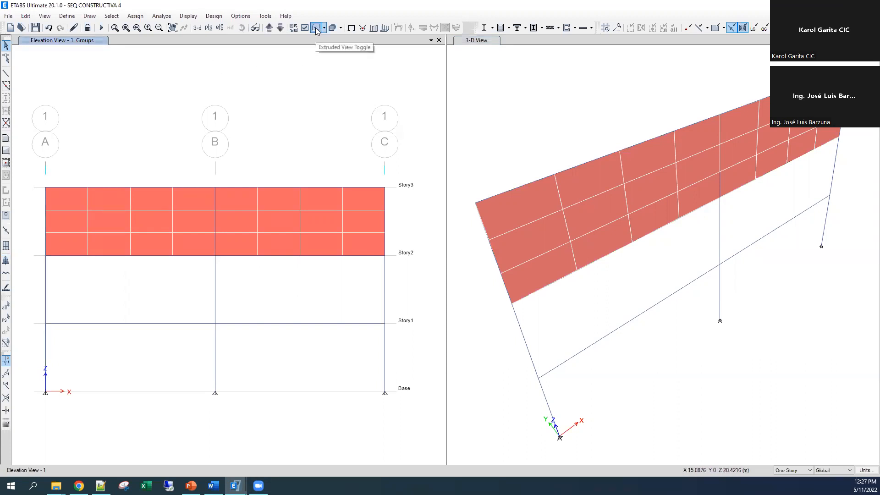
click(453, 83)
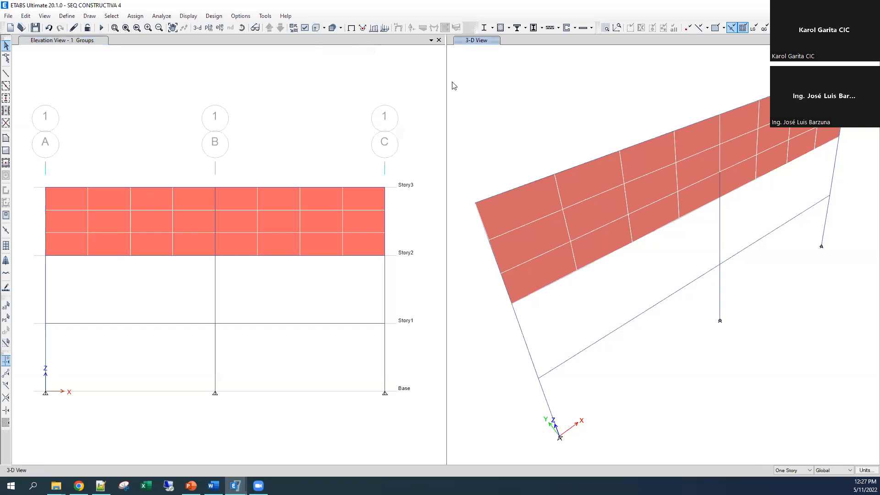
click(315, 27)
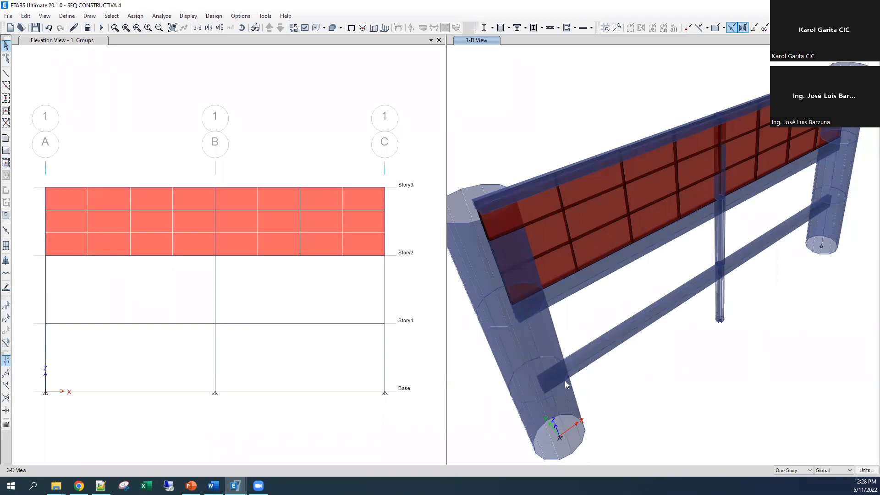
click(723, 293)
click(818, 223)
click(214, 486)
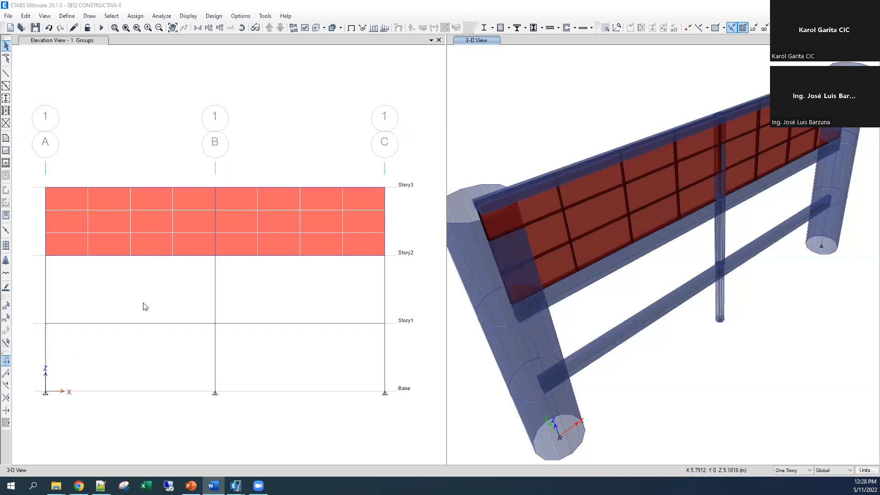
Select both Story1 beams between grids A and C in the elevation view of frame 1
drag(162, 306, 127, 353)
drag(294, 306, 256, 356)
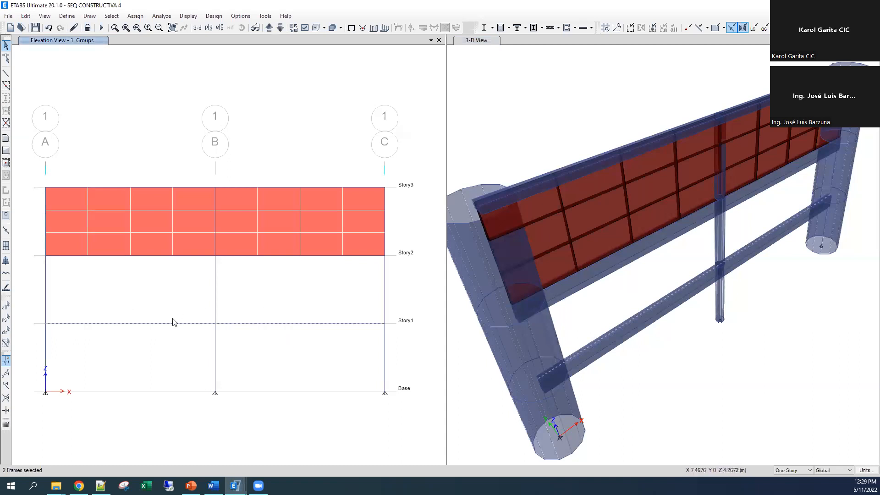
key(ctrl)
key(ctrl)
key(ctrl)
key(ctrl)
key(ctrl)
key(ctrl)
Run the analysis and widen the elevation view beside the 3-D displacement view
click(102, 29)
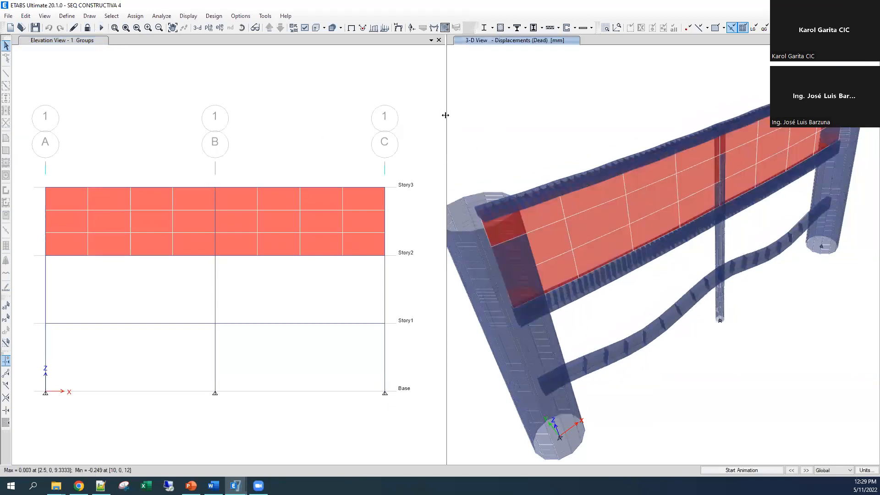
drag(445, 115, 630, 115)
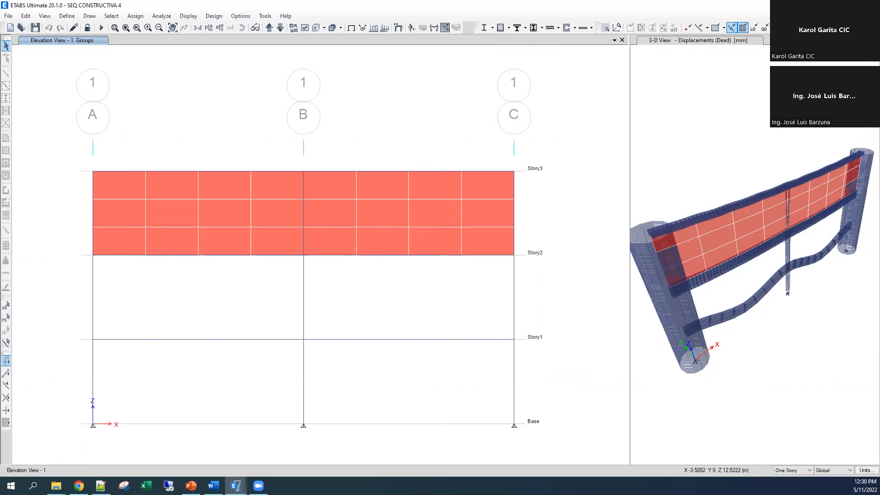
Show the frames' axial force diagram for the Dead load case in the elevation view of frame 1
click(443, 28)
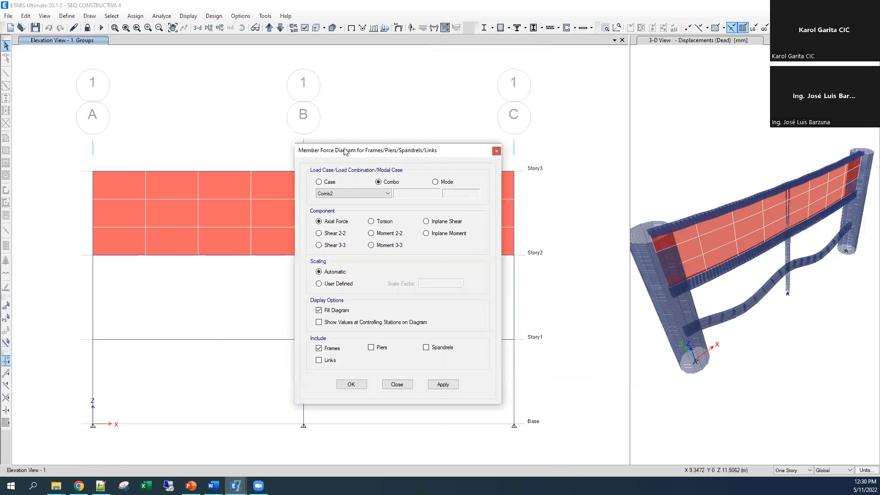
drag(345, 151, 622, 102)
click(596, 133)
click(605, 146)
click(605, 152)
click(720, 336)
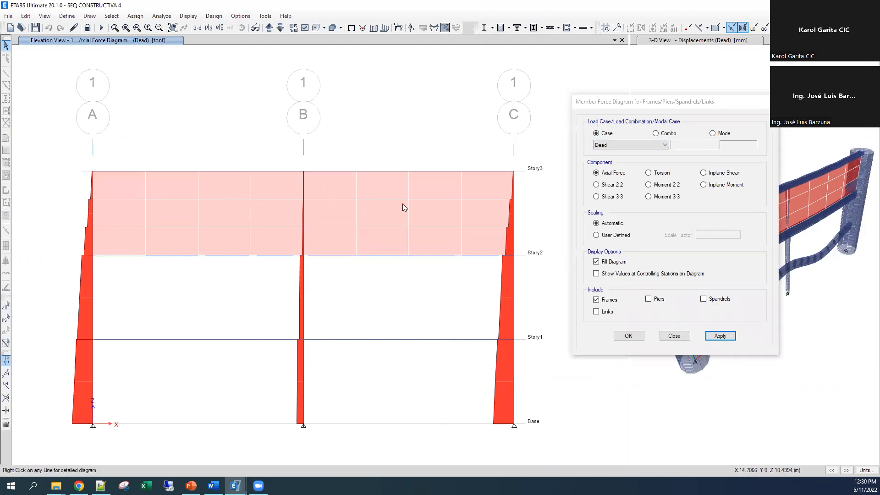
Show the axial force diagram for the CP ADD load case in the same elevation
click(626, 145)
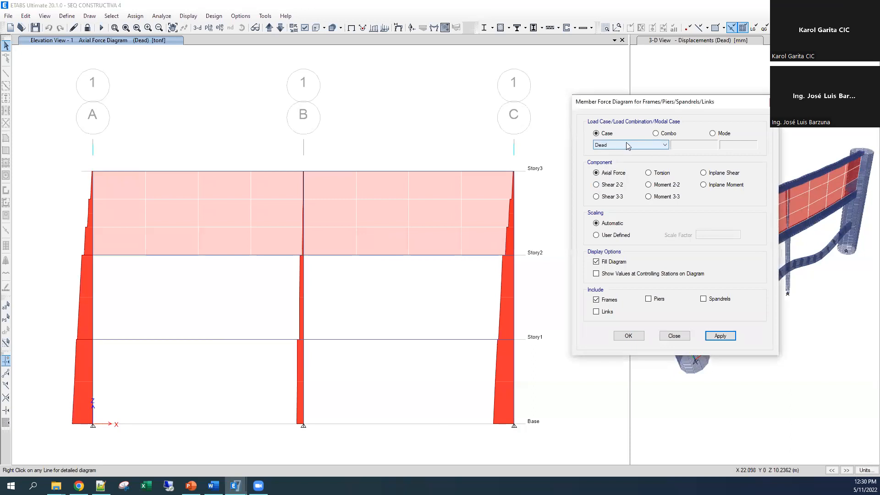
click(627, 145)
click(616, 164)
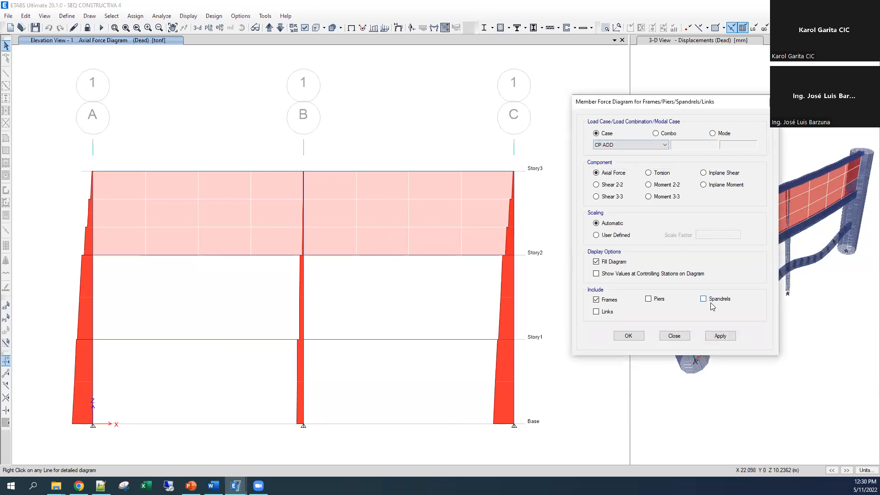
click(720, 335)
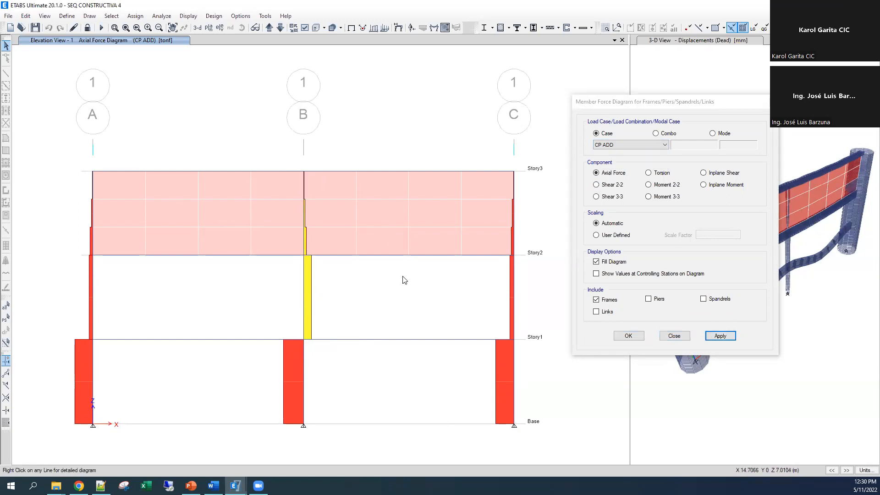
Show the axial force diagram for the CT load case and examine the central column between Story1 and Story2
click(620, 148)
click(606, 167)
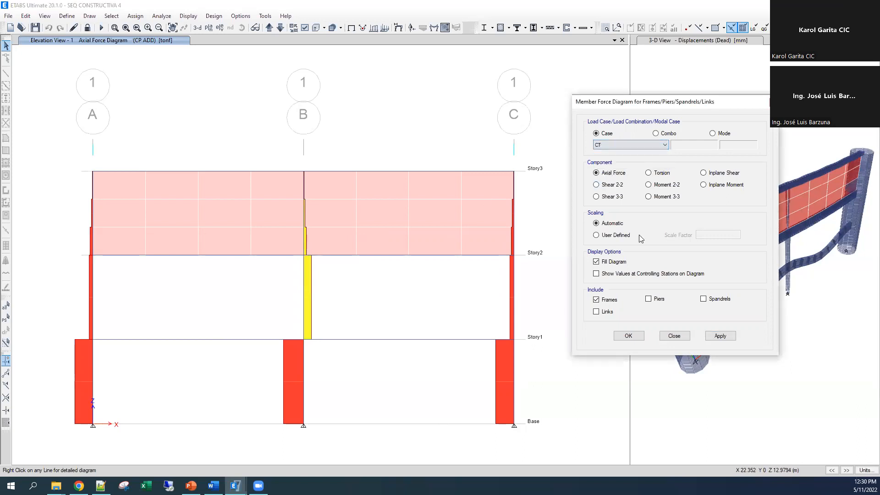
click(721, 337)
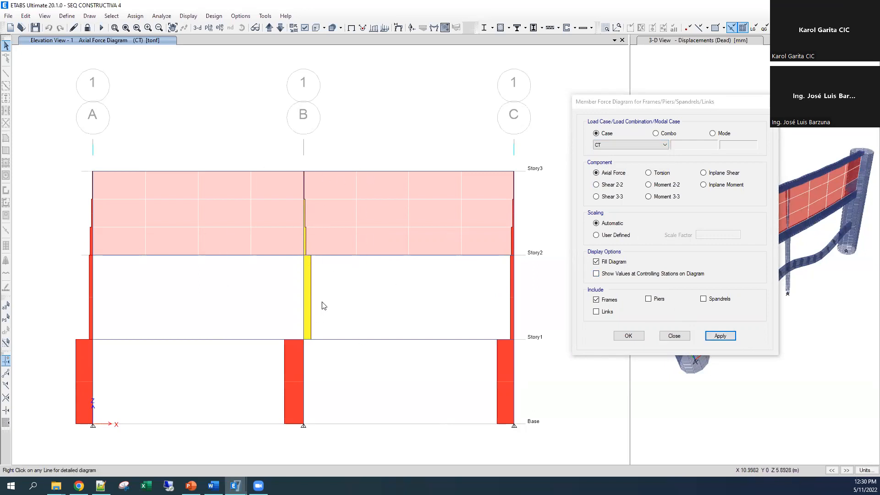
mouse_move(305, 284)
Show the axial force diagram for the Comb2 load combination in the frame 1 elevation
click(655, 133)
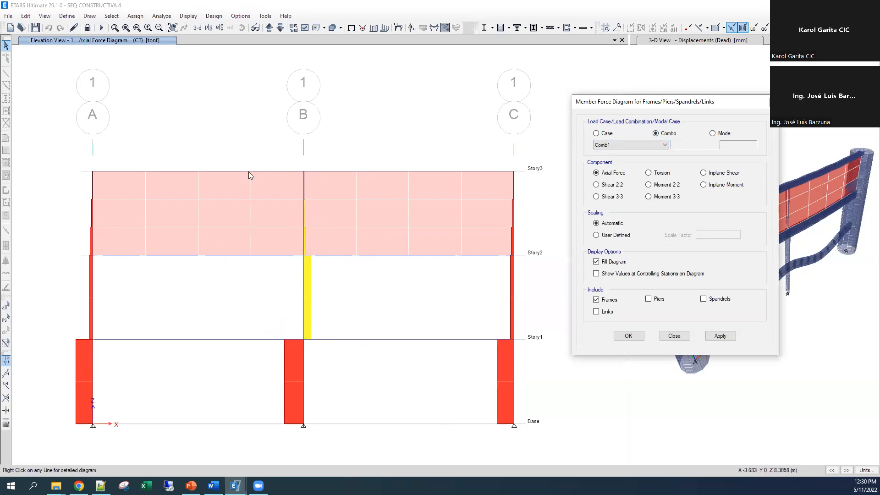
click(620, 142)
click(622, 160)
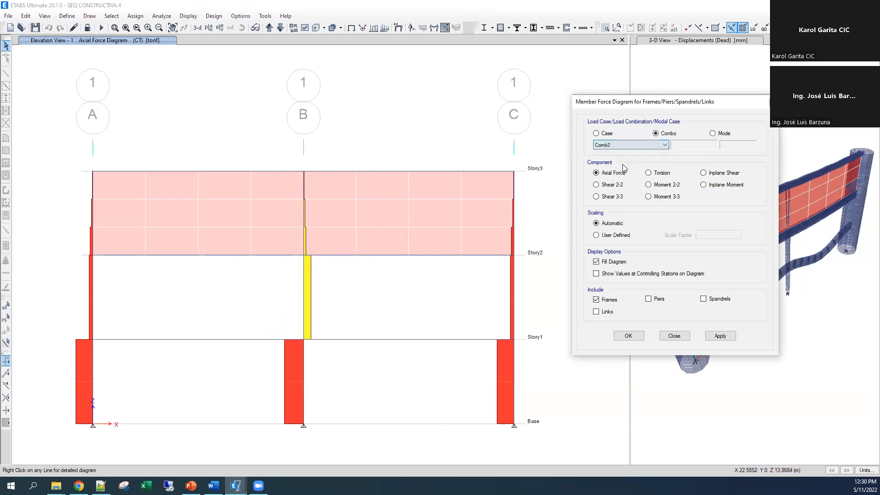
click(628, 145)
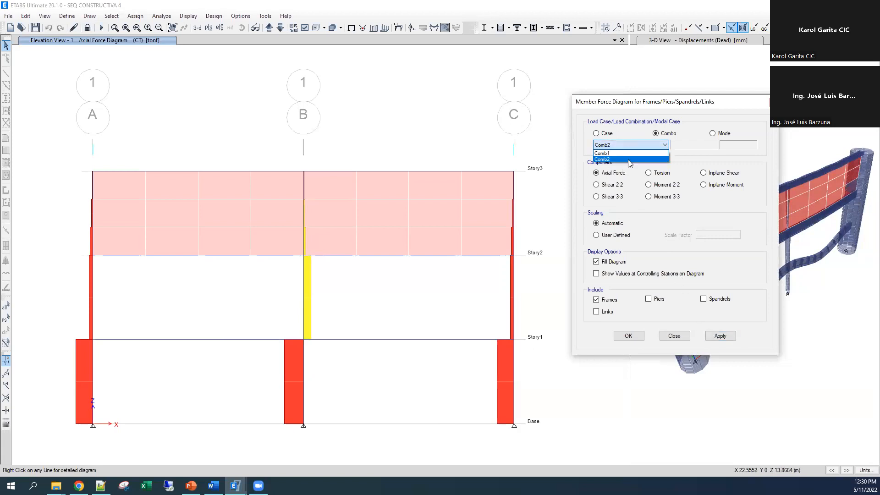
click(629, 160)
click(720, 335)
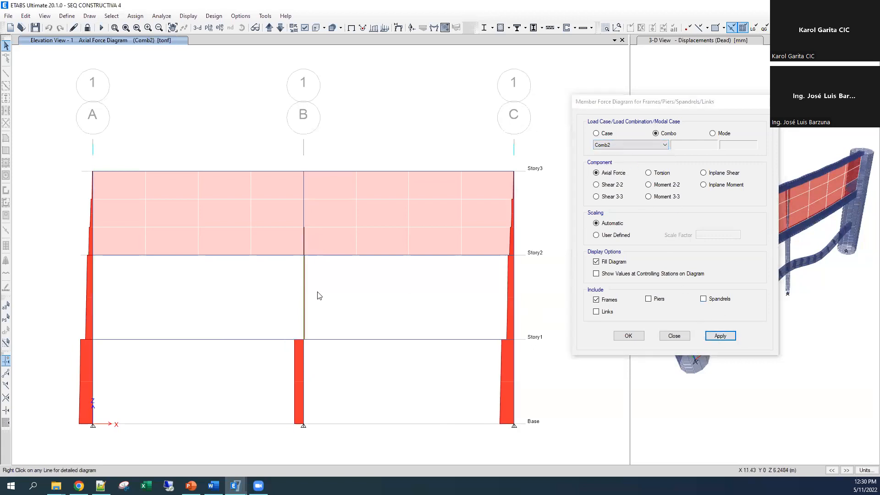
Inspect the detailed Comb2 axial diagram of the central column between Story1 and Story2, and close the force diagram settings
mouse_move(304, 265)
right_click(304, 268)
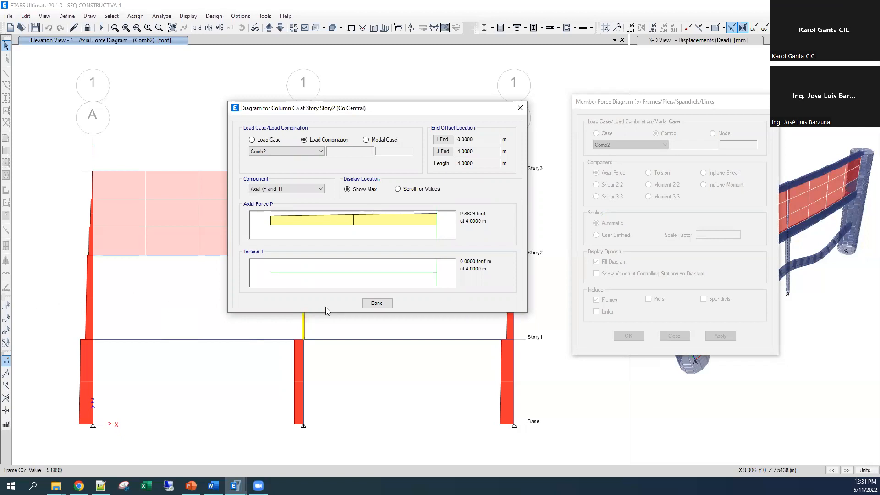
click(383, 306)
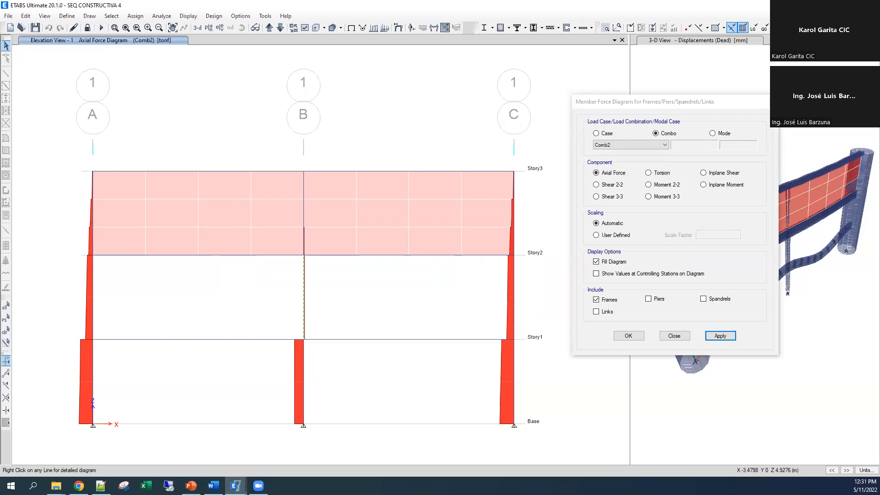
key(alt+Tab)
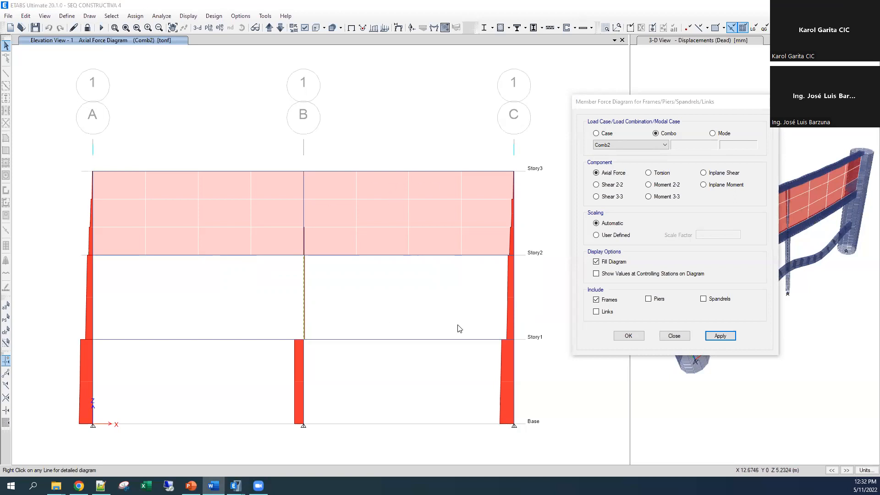
click(771, 102)
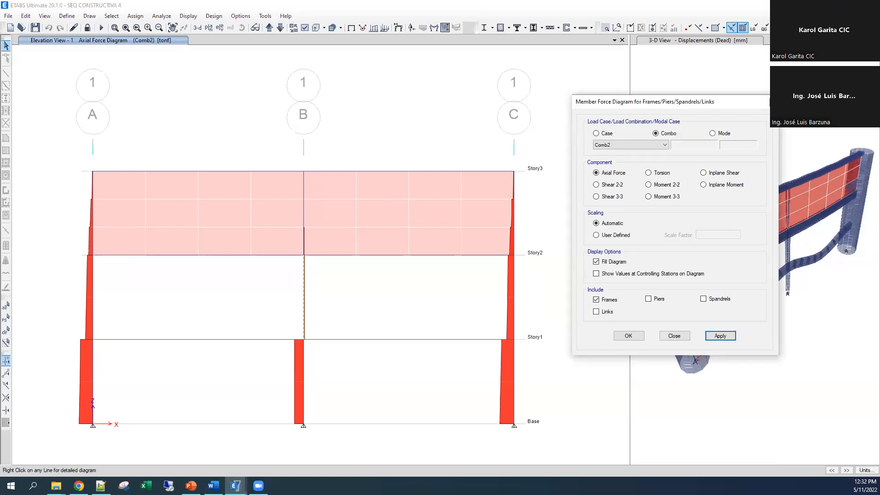
Unlock the model, deleting its analysis results, and review the AutoSeq construction sequence case with Dead and CP ADD loads
click(87, 27)
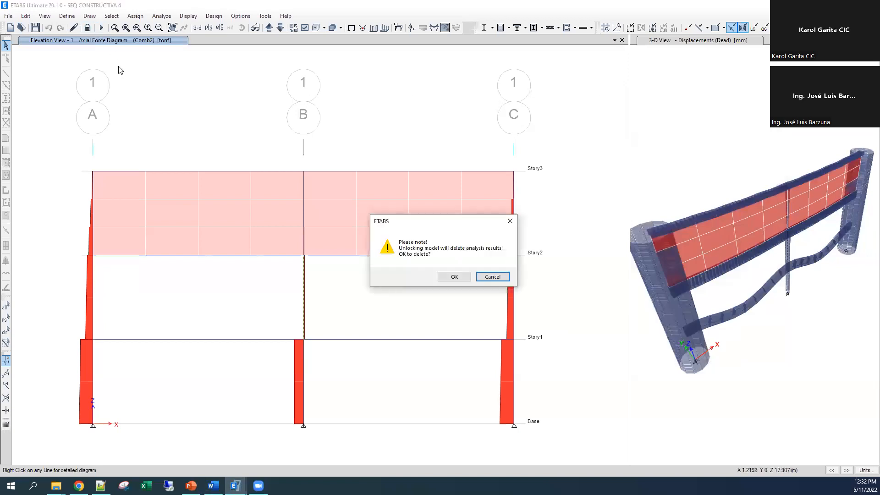
click(451, 277)
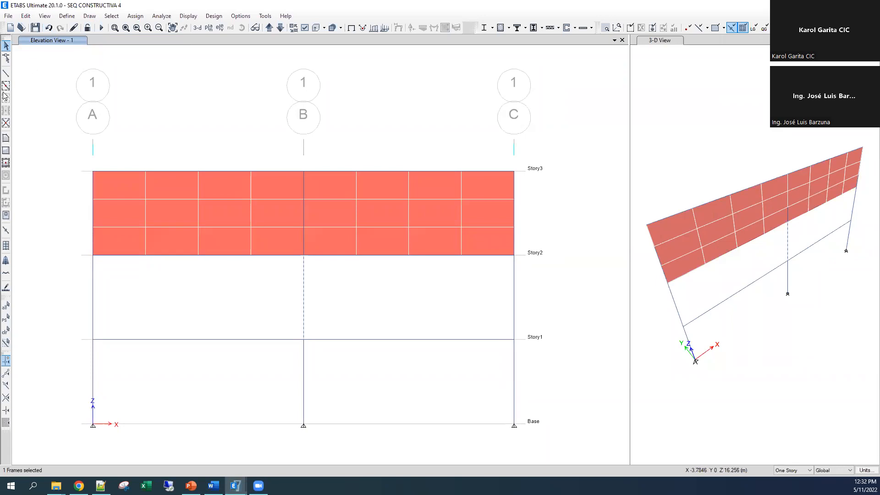
click(67, 17)
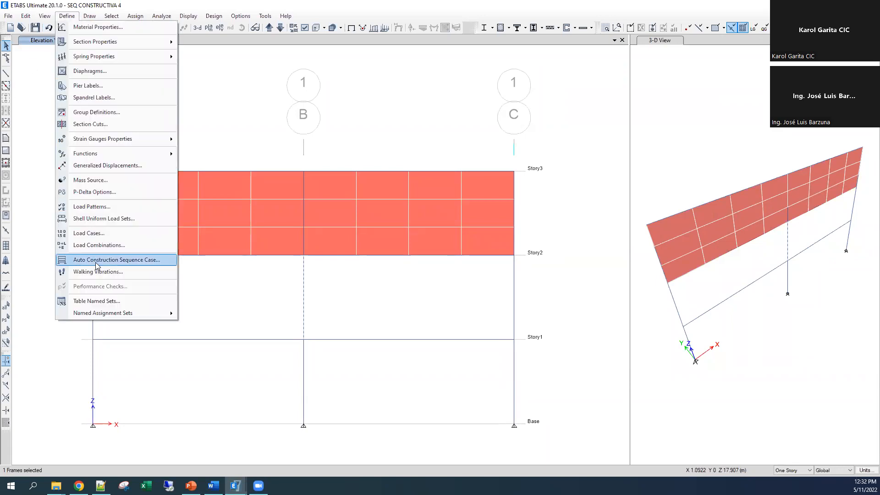
click(150, 263)
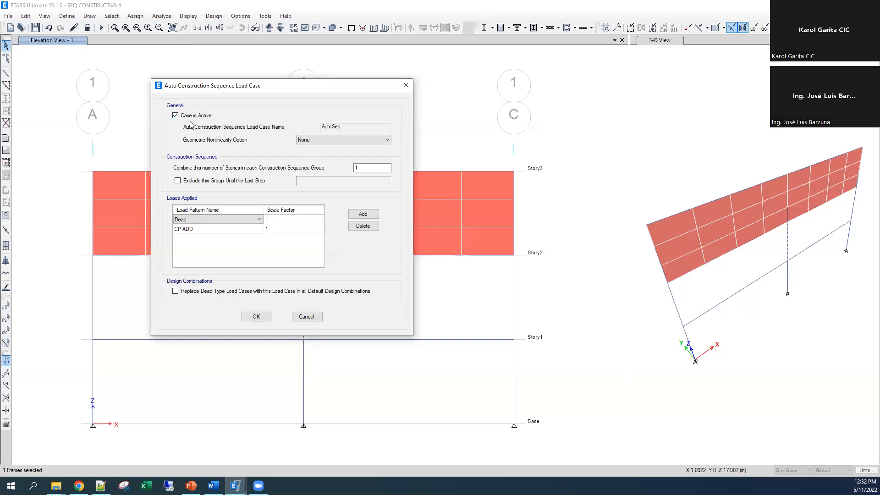
click(210, 221)
click(257, 316)
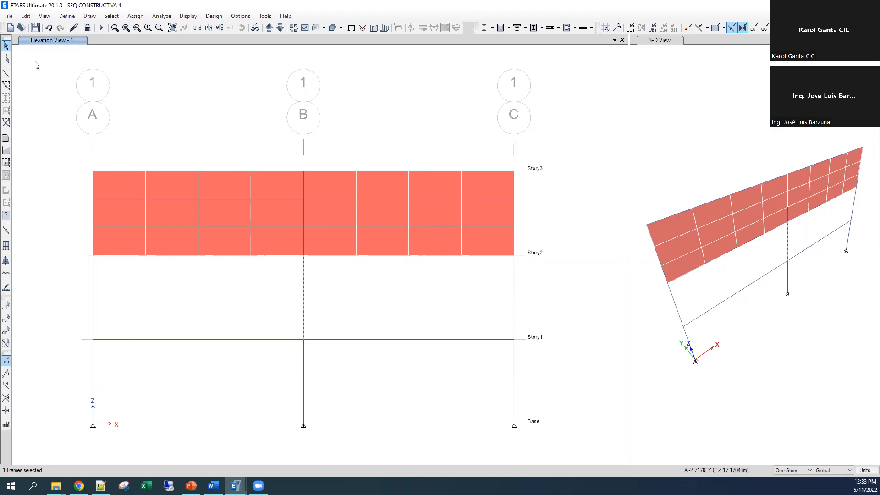
Open the AutoSeq load case and examine its nonlinear staged construction definition
click(67, 16)
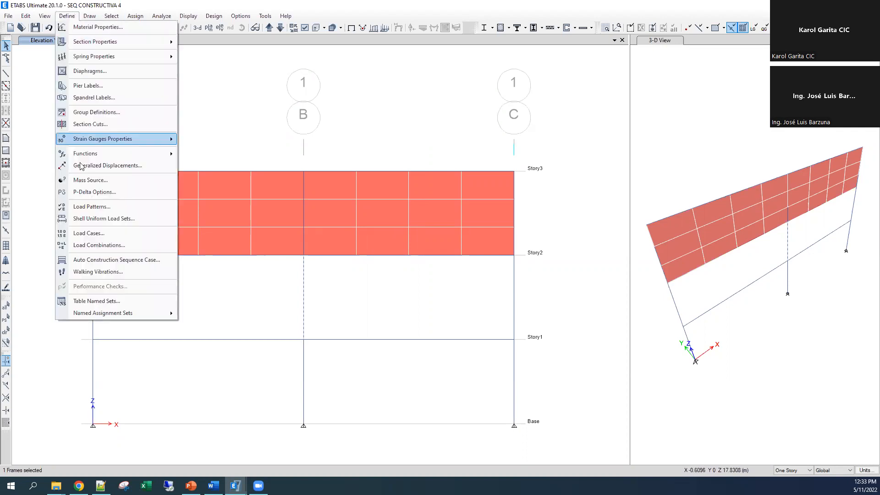
click(98, 238)
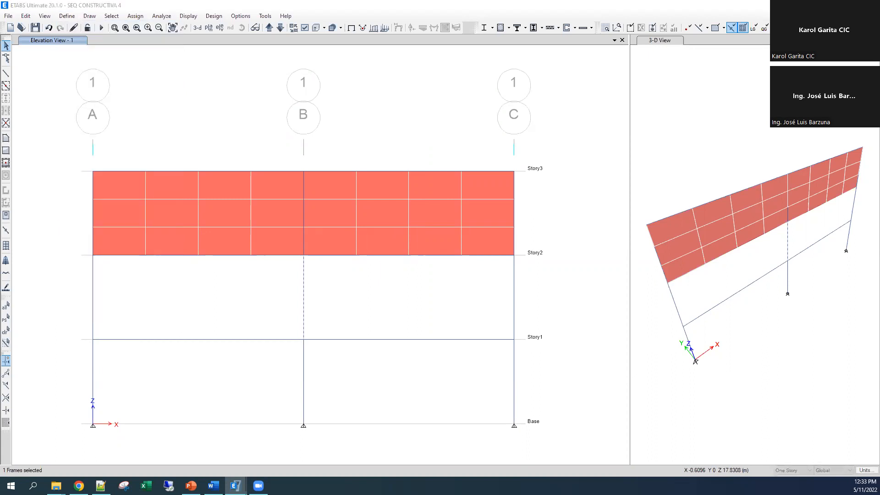
click(196, 208)
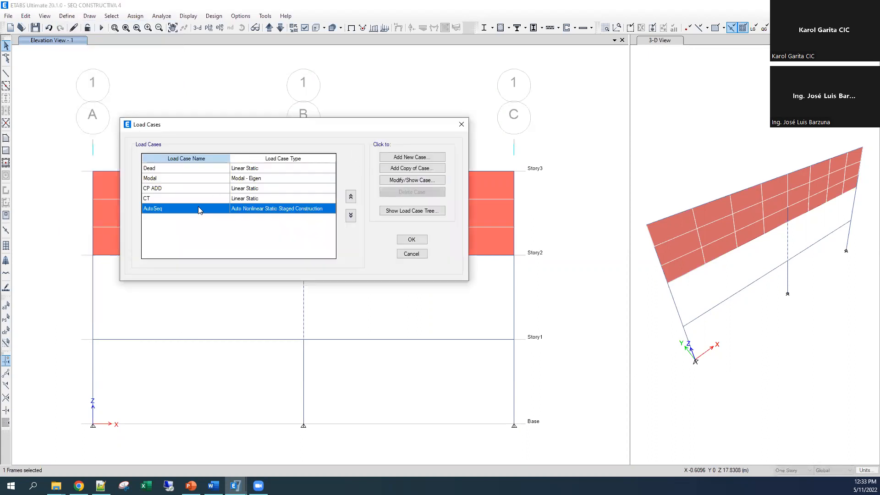
click(403, 180)
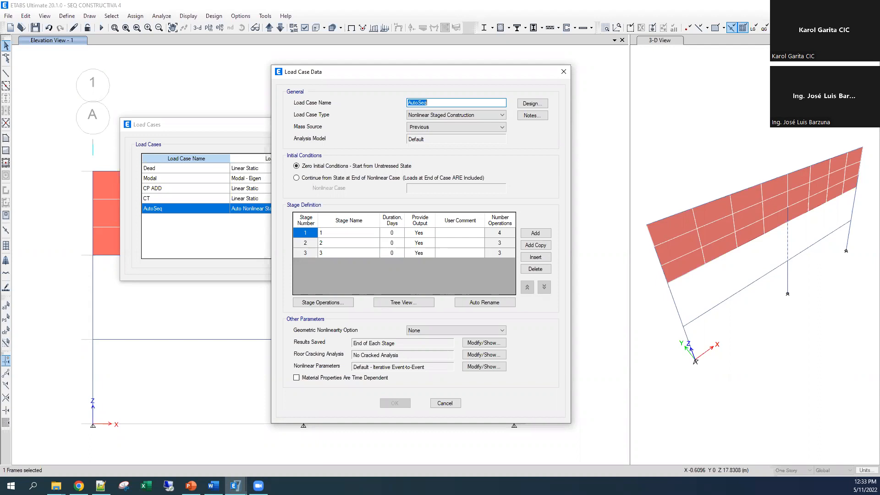
key(alt+Tab)
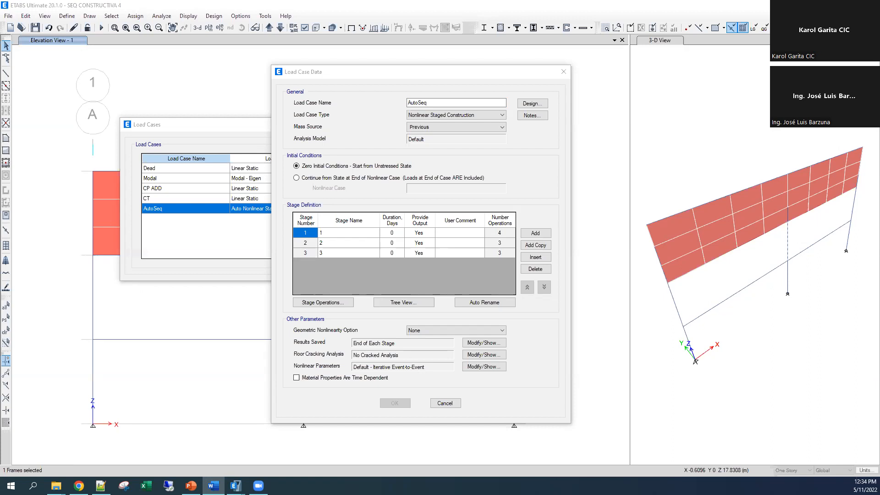
Review the stage 1 operations of AutoSeq, try replacing the Dead load pattern with CP ADD, and cancel the load case edit
click(322, 302)
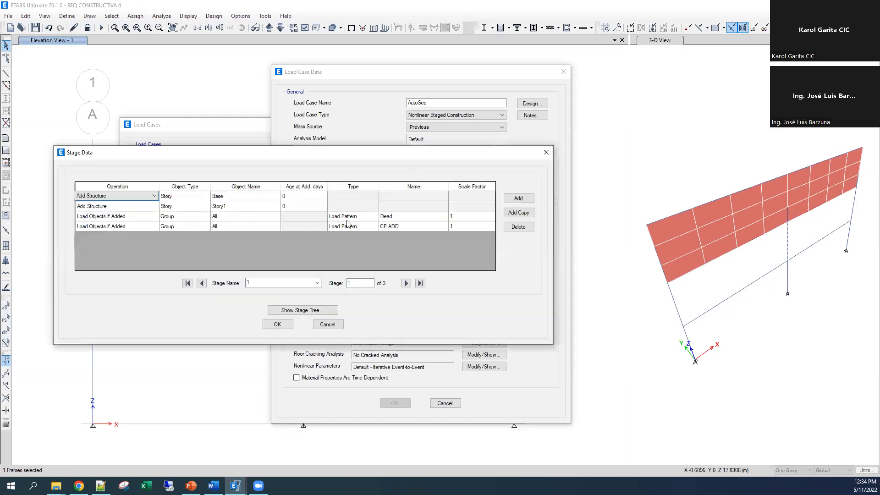
click(402, 219)
click(403, 221)
click(394, 235)
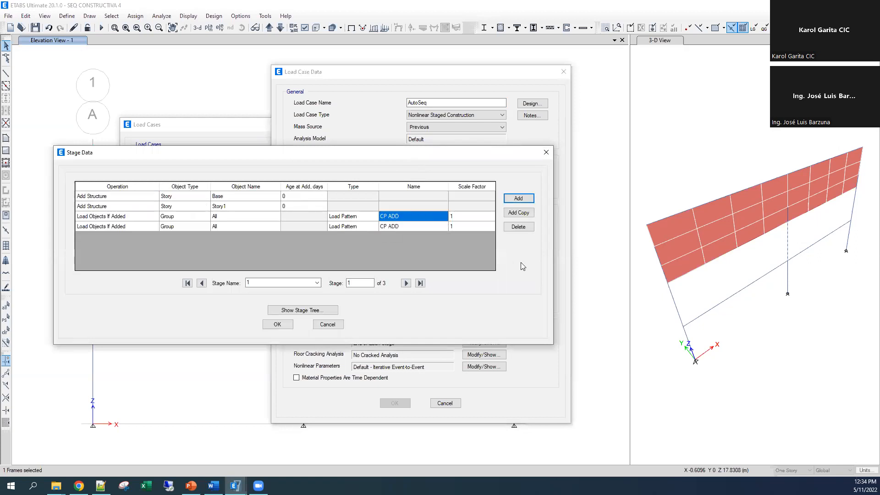
click(279, 323)
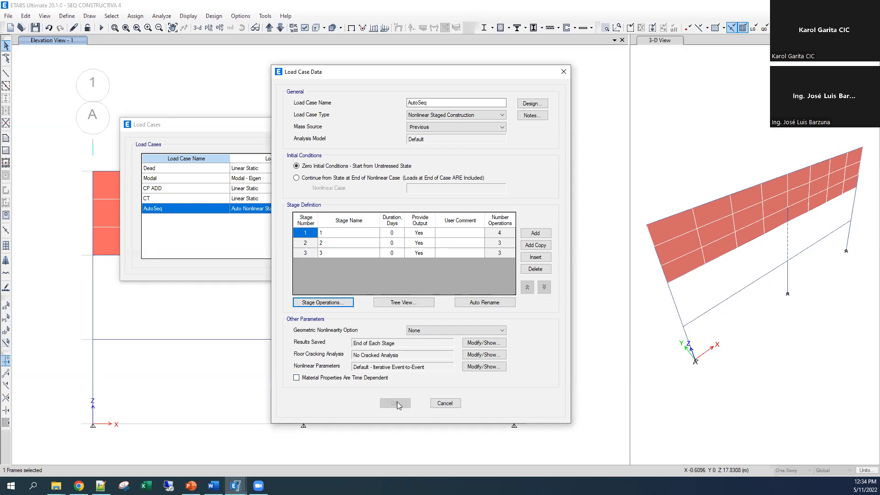
key(alt+Tab)
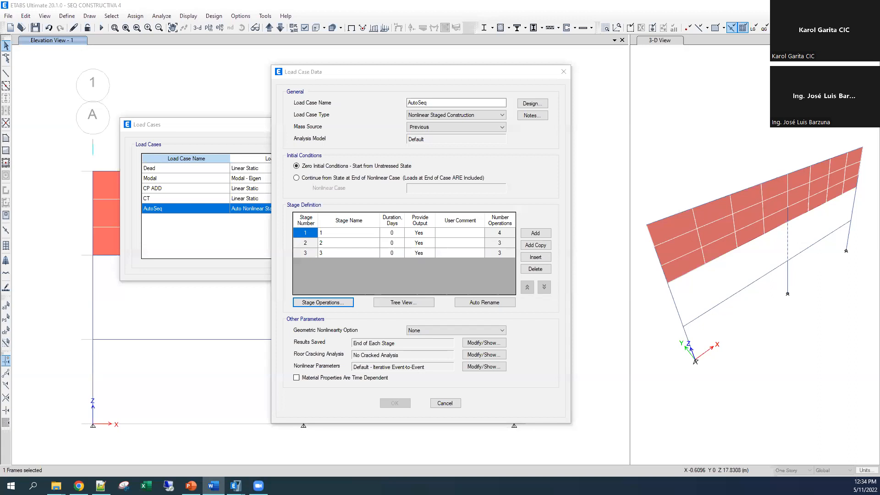
click(445, 403)
click(412, 240)
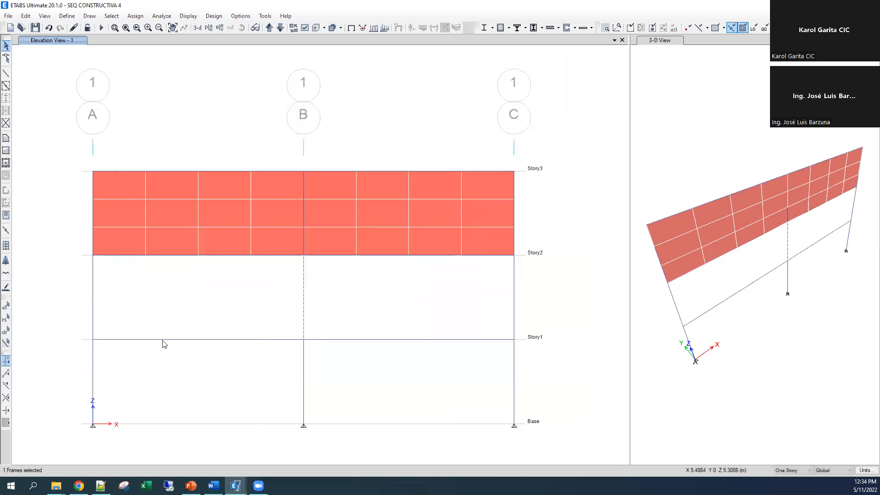
Run the analysis and show the Dead displacements in a frame 1 elevation beside the undeformed elevation, at similar widths
key(alt+Tab)
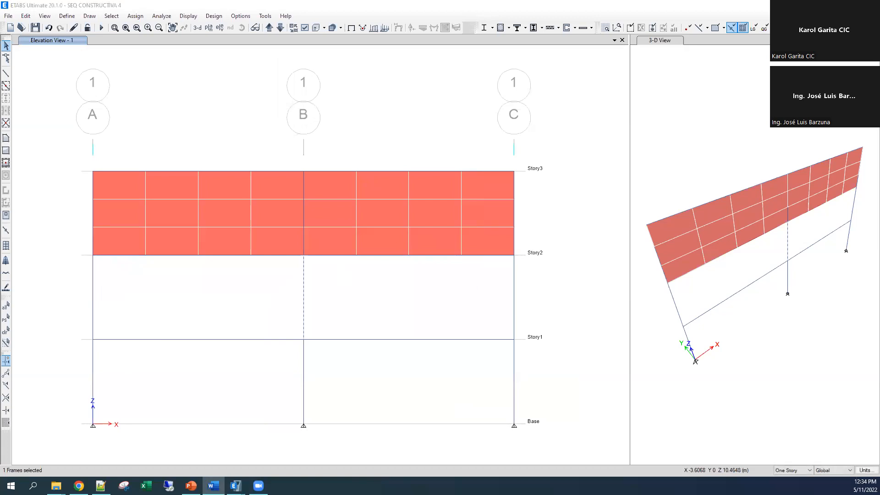
click(102, 28)
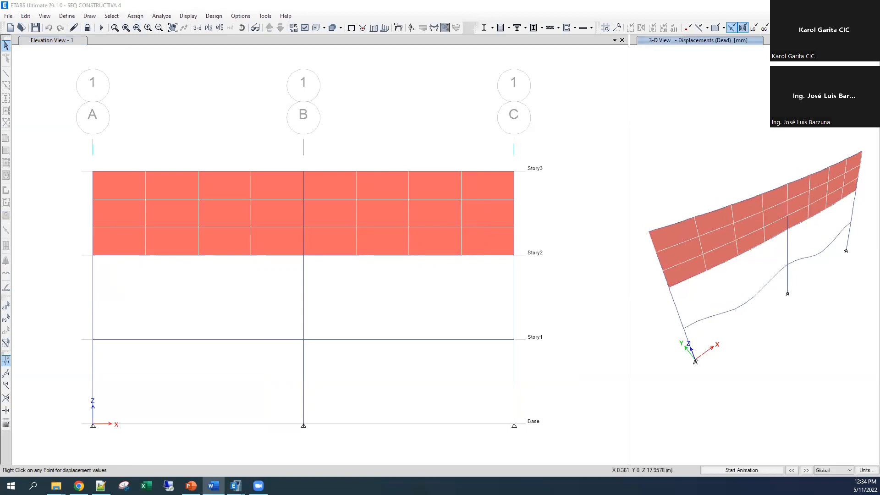
drag(631, 81, 405, 94)
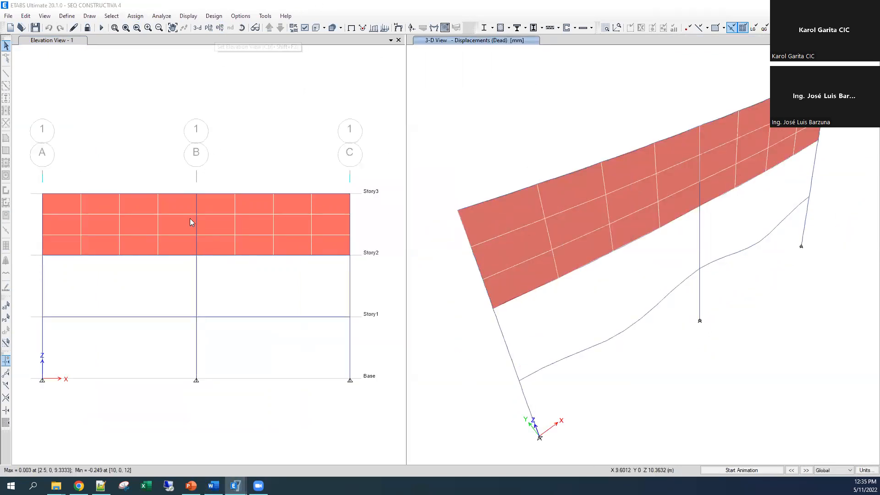
click(304, 279)
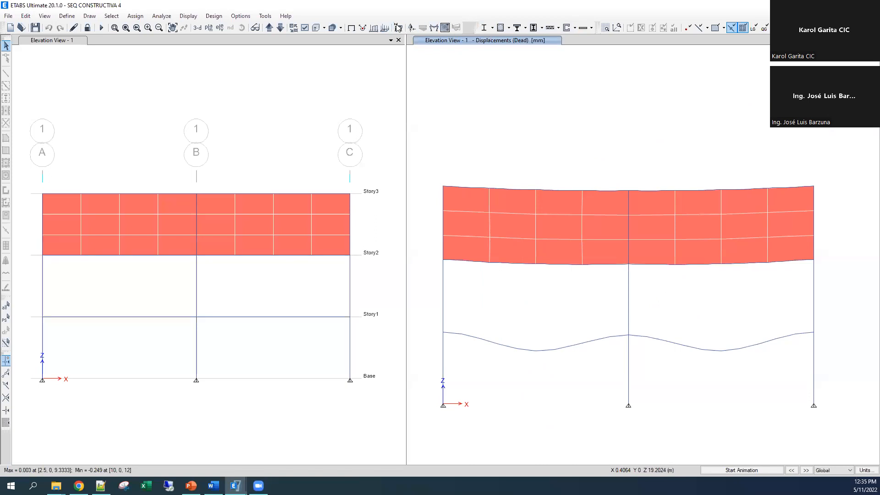
drag(405, 103, 447, 102)
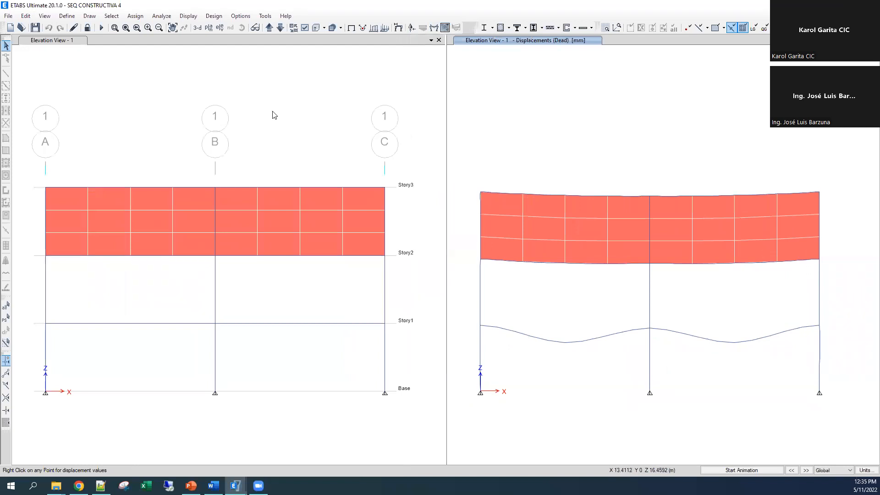
click(262, 117)
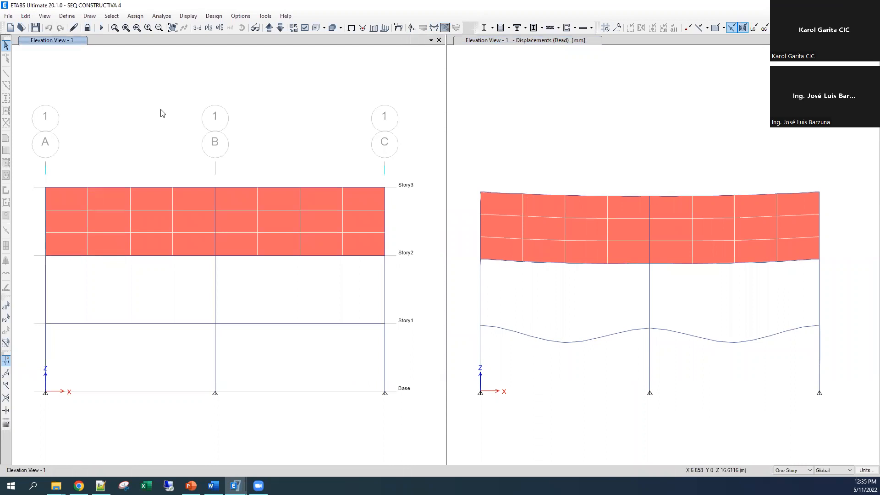
click(433, 28)
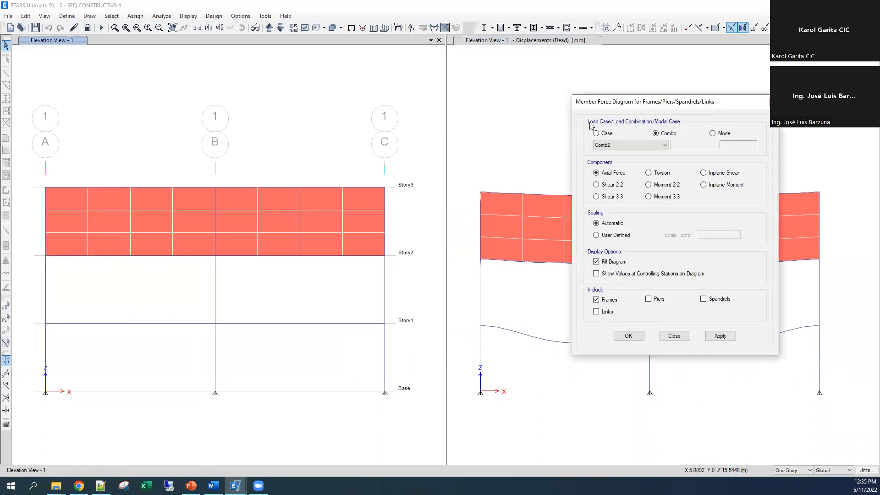
drag(605, 103, 446, 96)
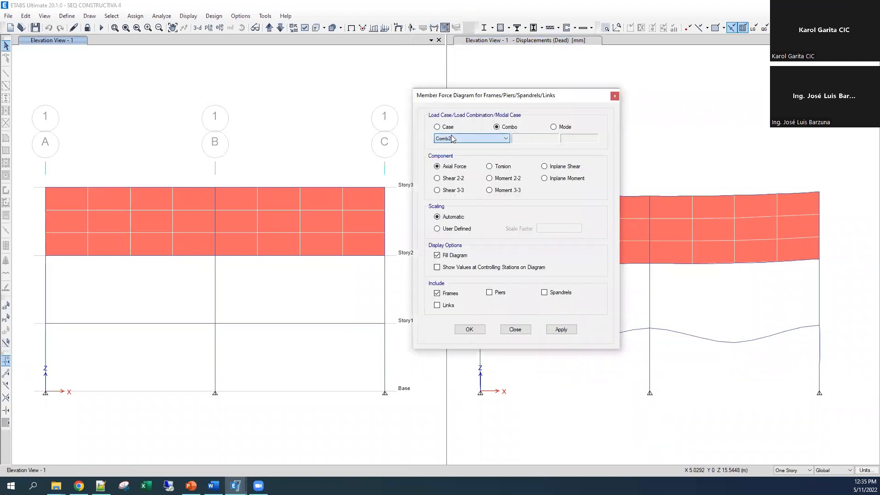
click(438, 127)
click(453, 139)
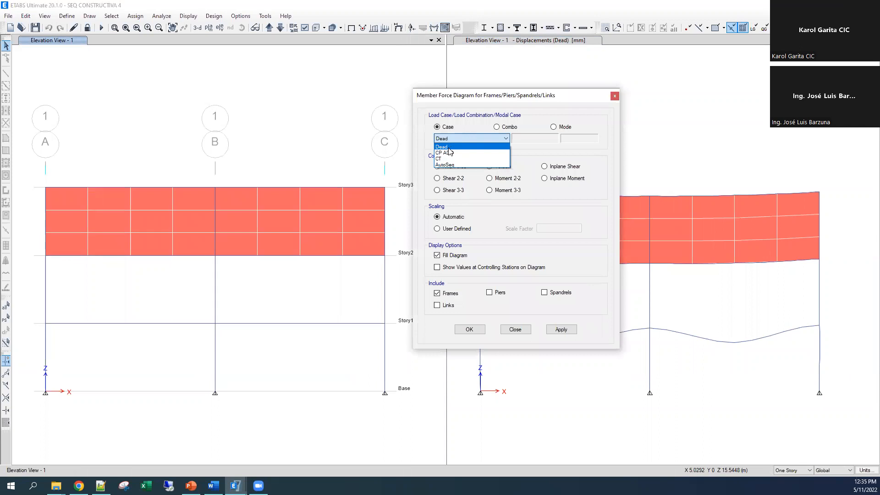
key(Escape)
key(Escape)
Create a linear-add load combination named CP total from Dead and CP ADD, each with scale factor 1
click(71, 16)
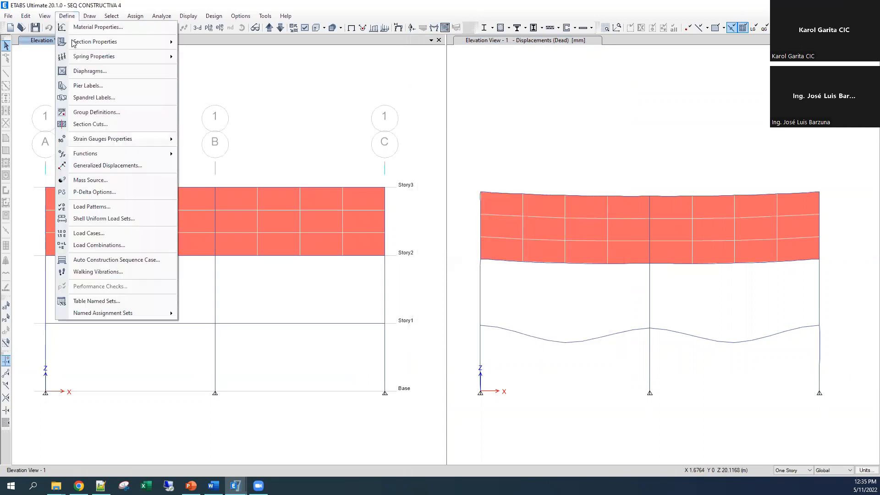
click(104, 244)
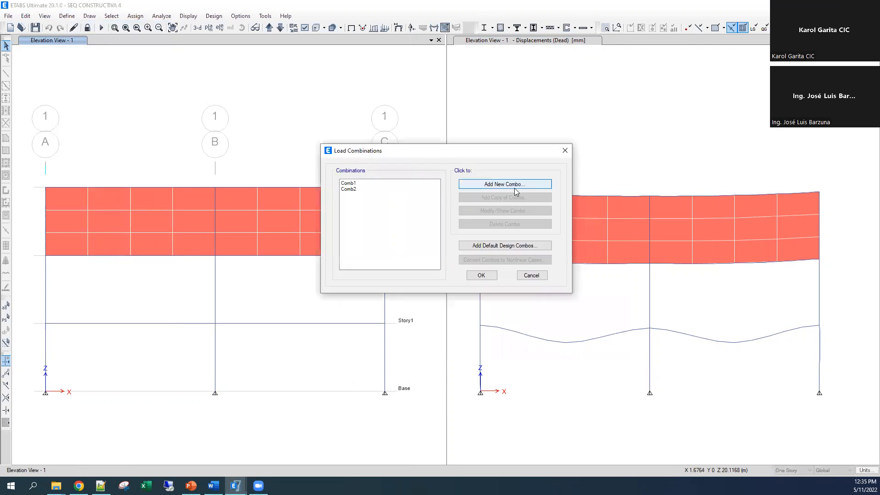
click(504, 184)
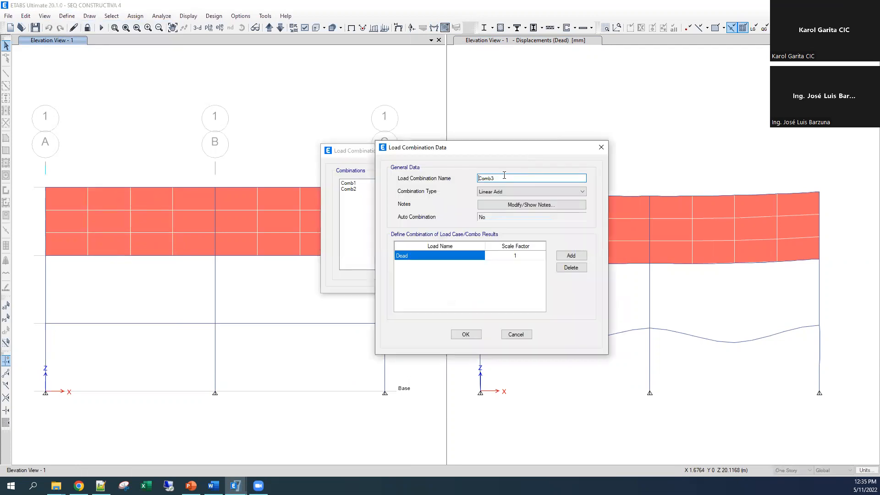
text(CP total)
click(571, 255)
click(453, 264)
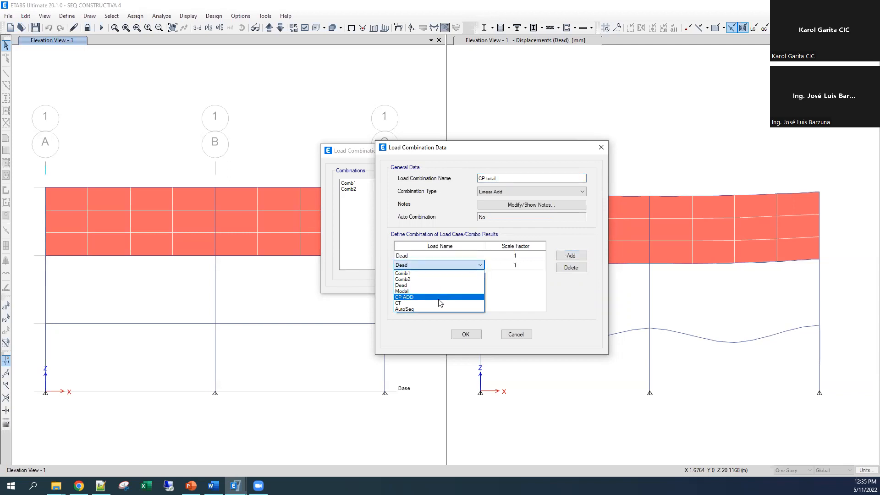
click(439, 298)
click(472, 338)
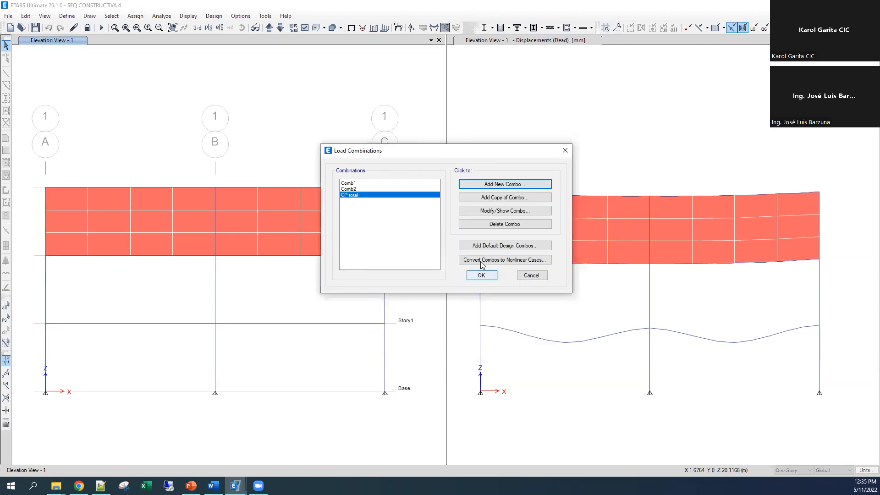
click(477, 274)
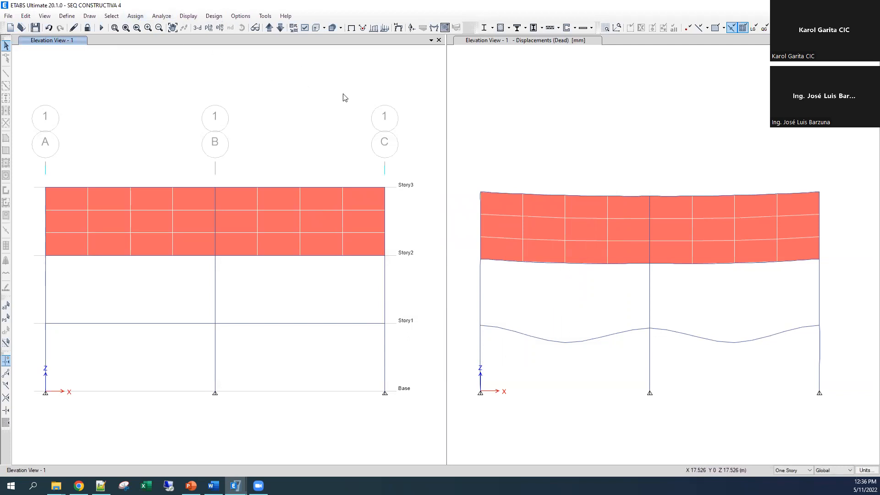
Show the CP total axial force diagram in the undeformed elevation and read the forces in the Story2 central column and Story1 beam
click(434, 28)
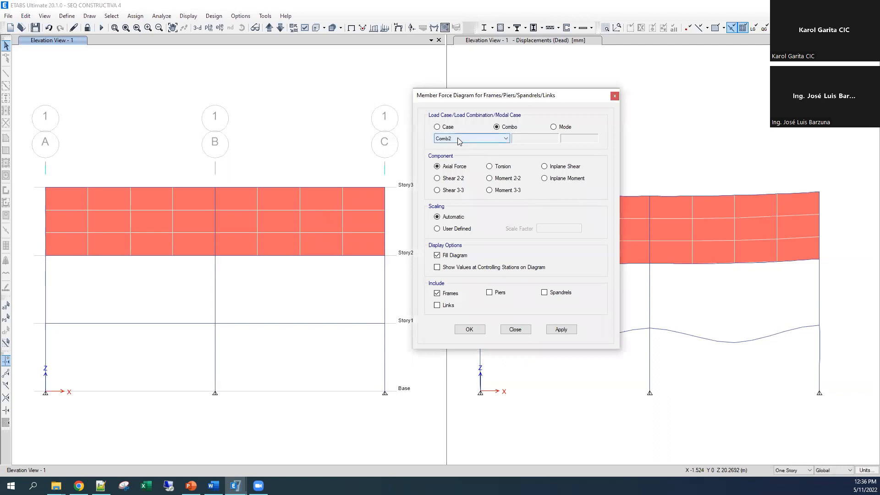
click(459, 141)
click(462, 157)
click(562, 329)
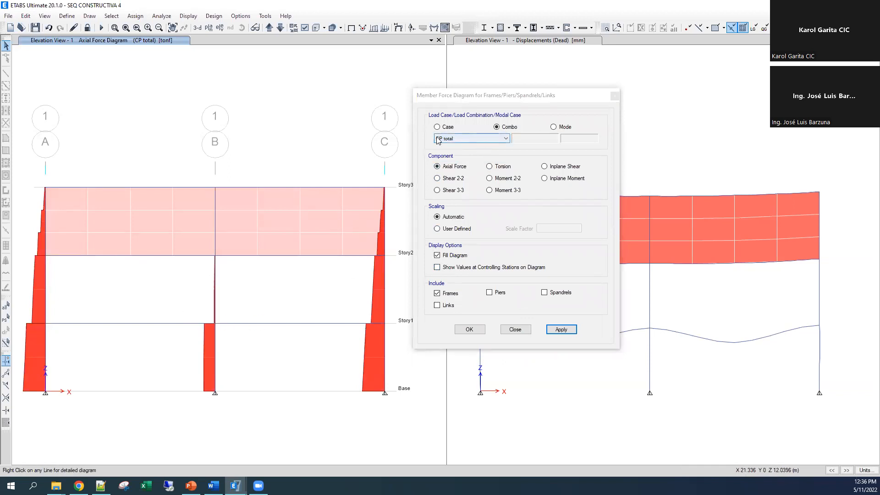
mouse_move(216, 264)
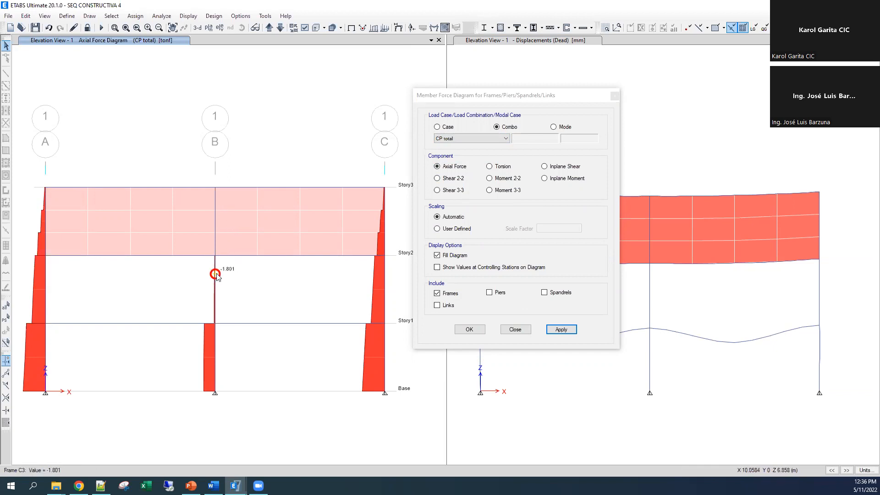
mouse_move(249, 323)
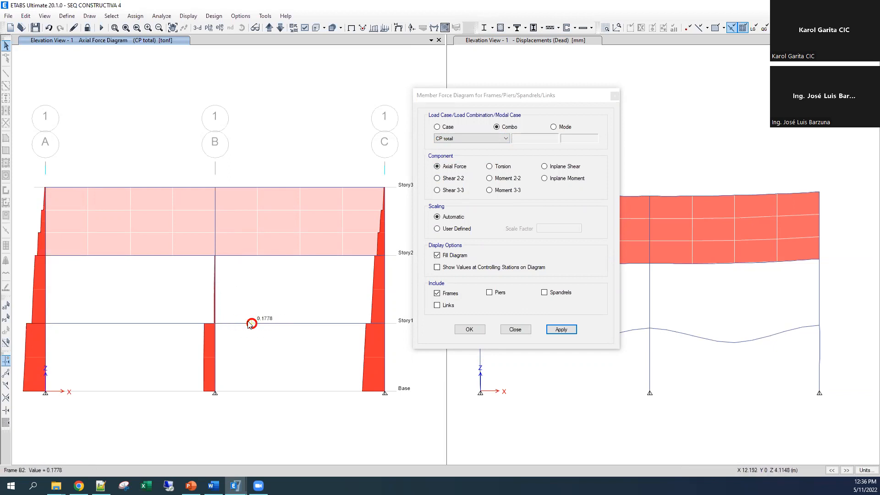
Show the axial force diagram for the CP ADD case and read the force in the Story2 central column
click(438, 127)
click(449, 138)
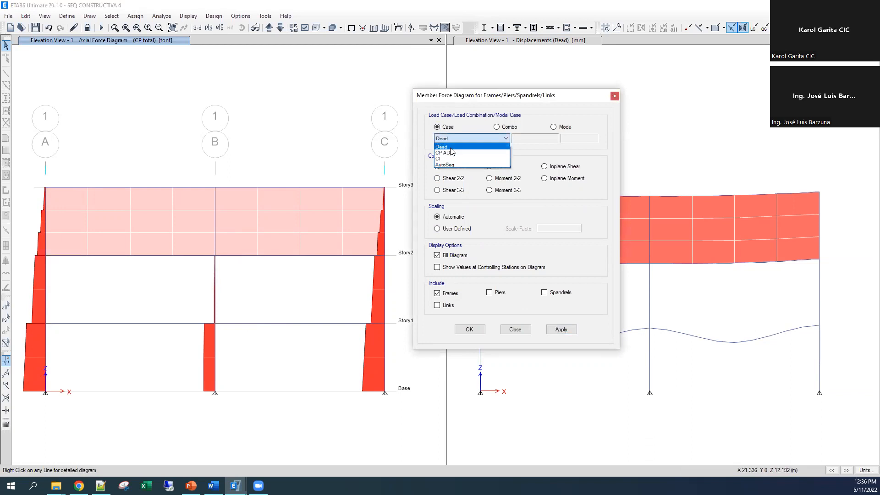
click(449, 153)
click(564, 330)
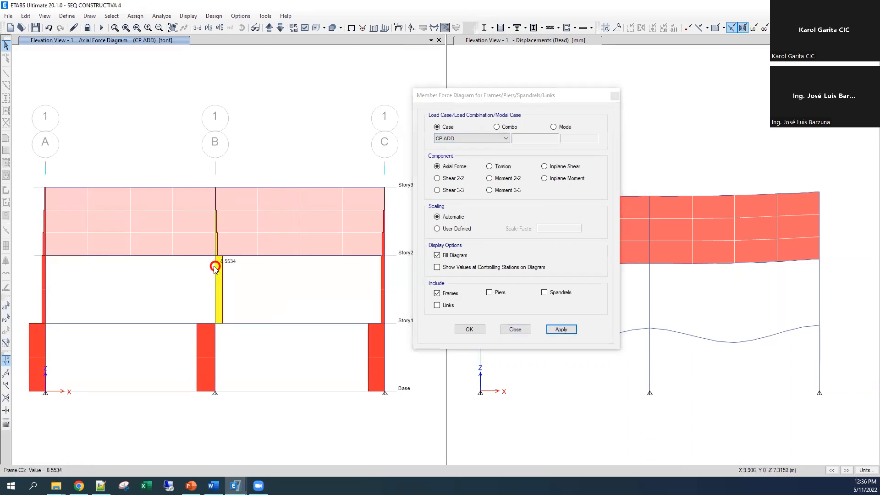
Switch the axial force diagram back to the CP total combination and check the Story2 central column's force
click(496, 127)
click(483, 140)
click(466, 156)
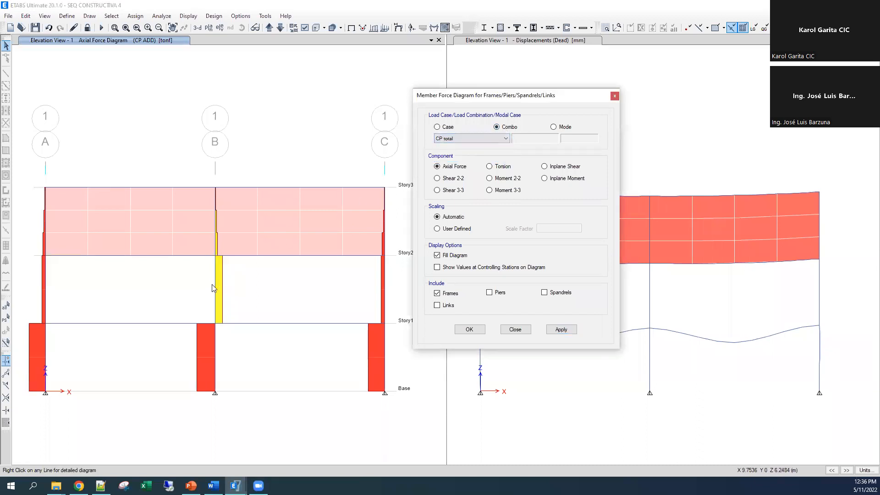
click(561, 330)
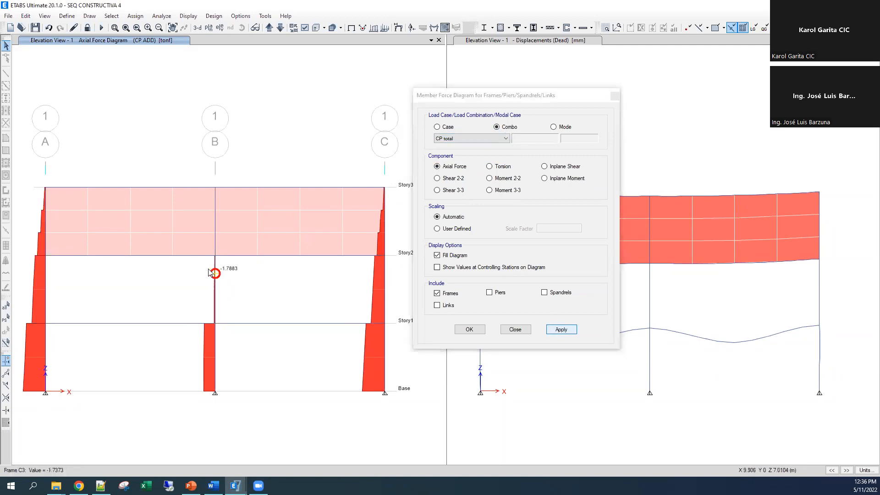
mouse_move(218, 268)
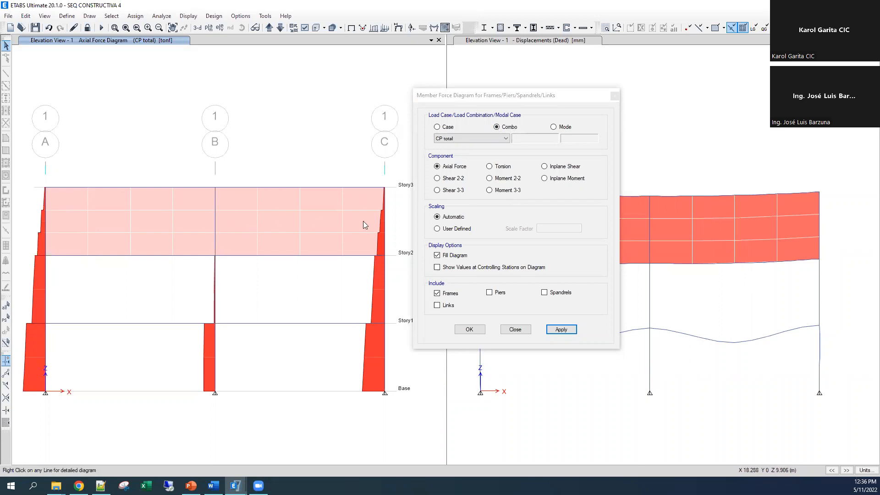
Replace the Dead displacements view with the AutoSeq axial force diagram at step 3 and read the Story2 central column's force
click(488, 99)
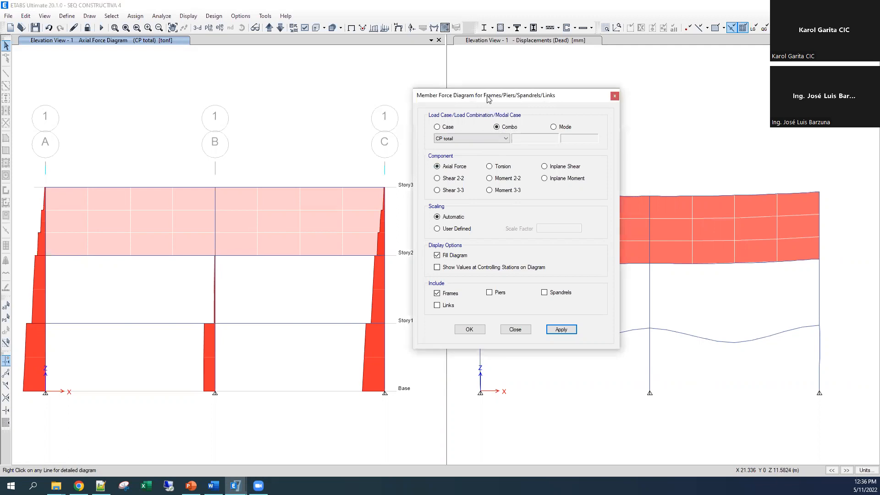
drag(488, 100, 362, 97)
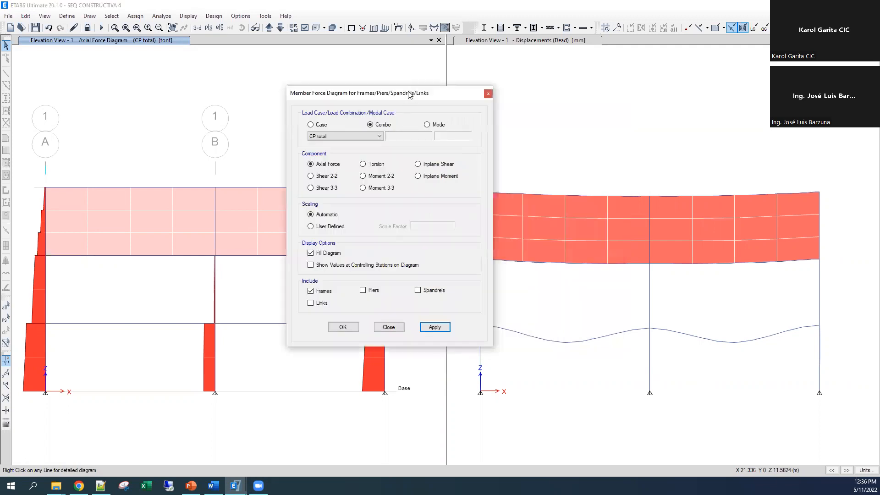
click(665, 148)
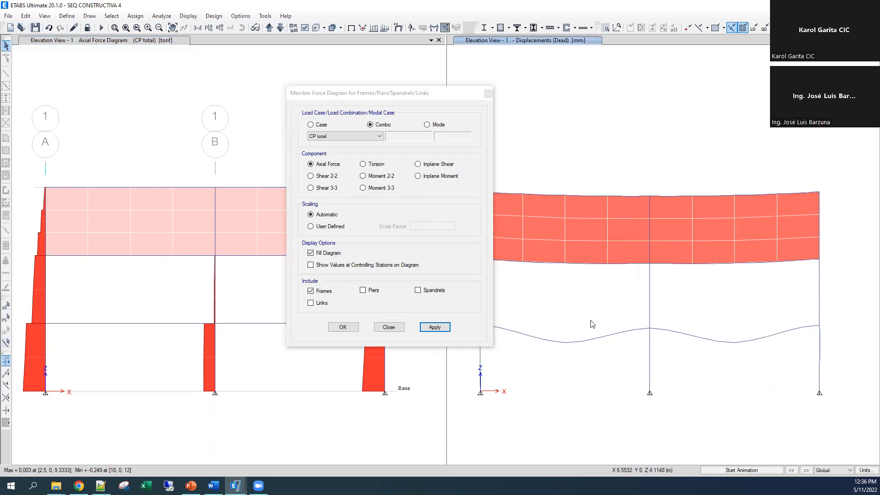
click(310, 125)
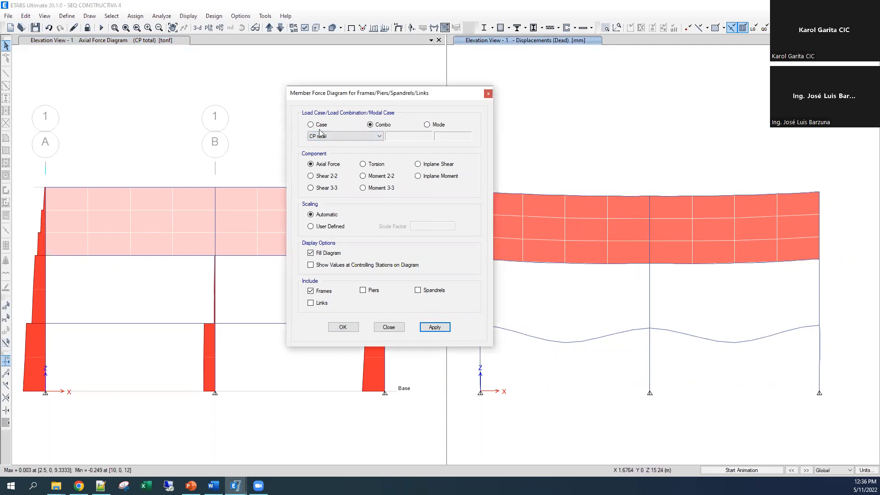
click(348, 136)
click(323, 164)
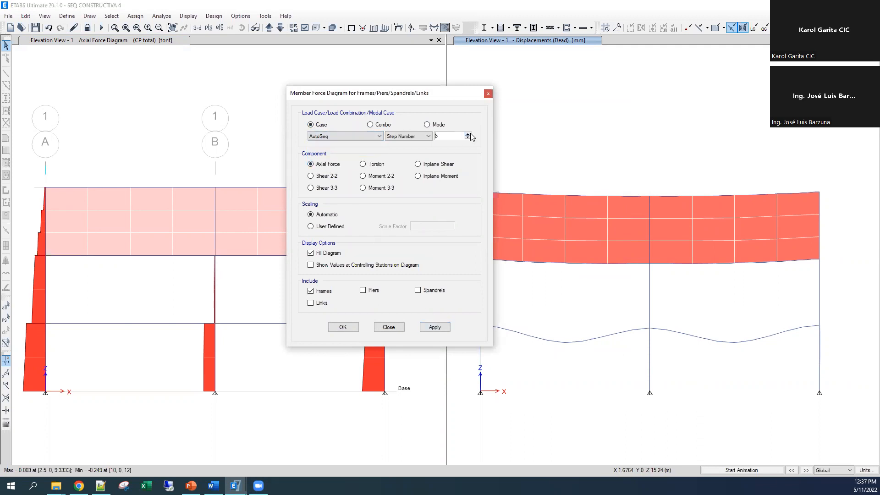
click(435, 327)
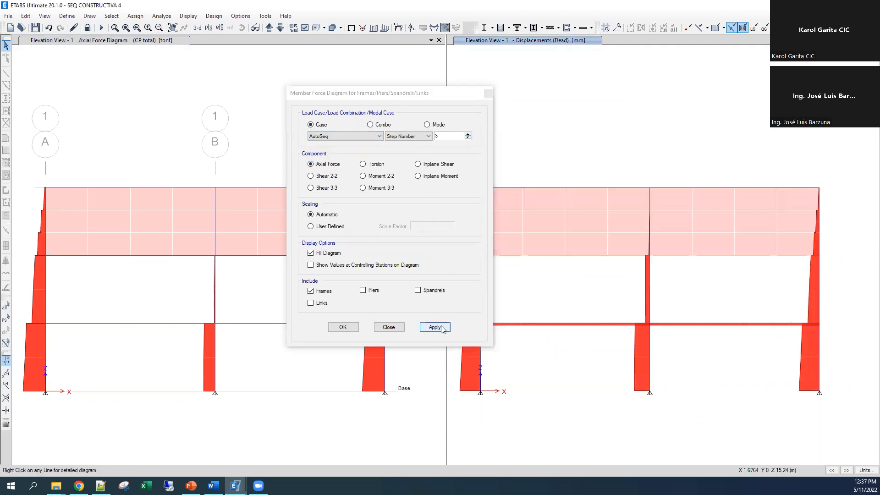
mouse_move(650, 284)
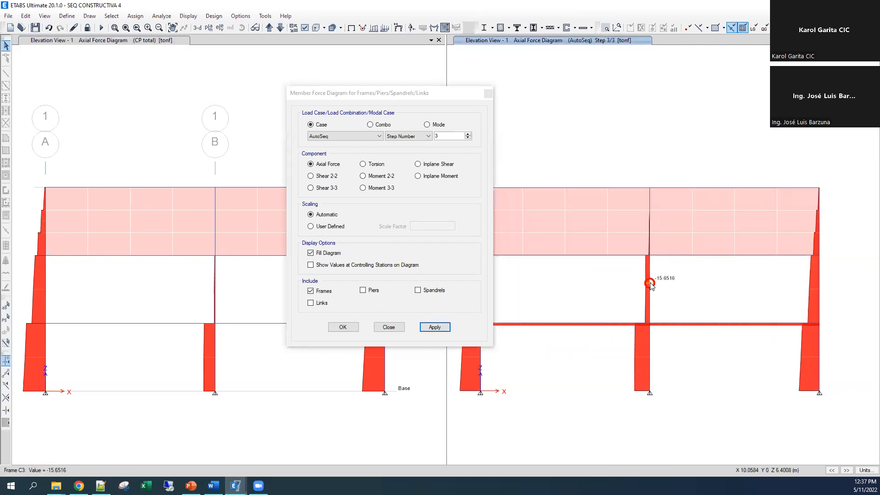
Close the diagram settings and examine the detailed AutoSeq step 3 force diagram of the Story2 central column
click(489, 93)
mouse_move(650, 272)
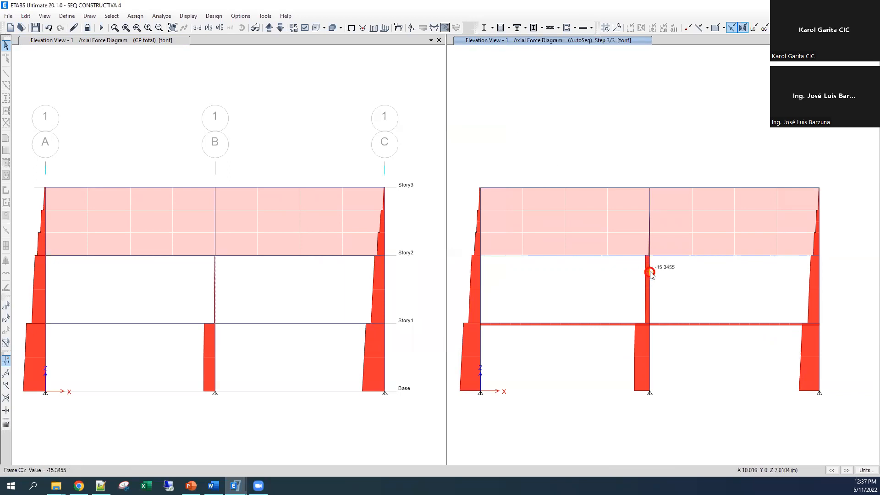
click(650, 273)
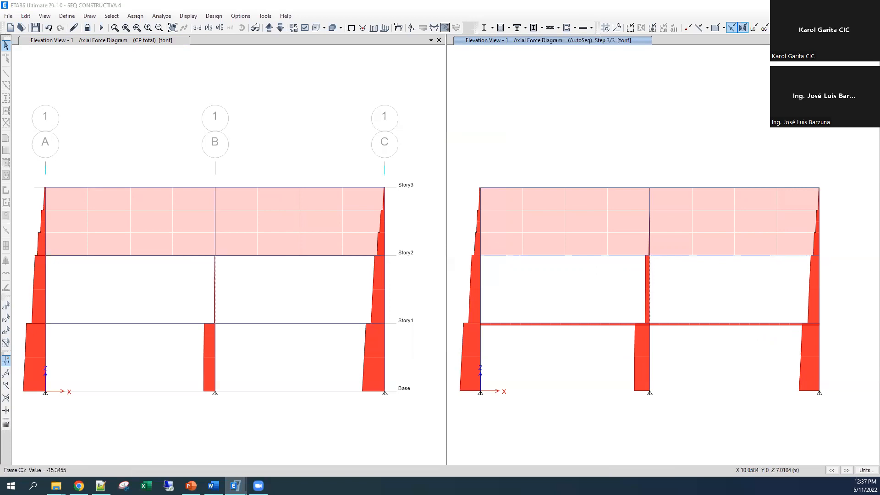
right_click(649, 275)
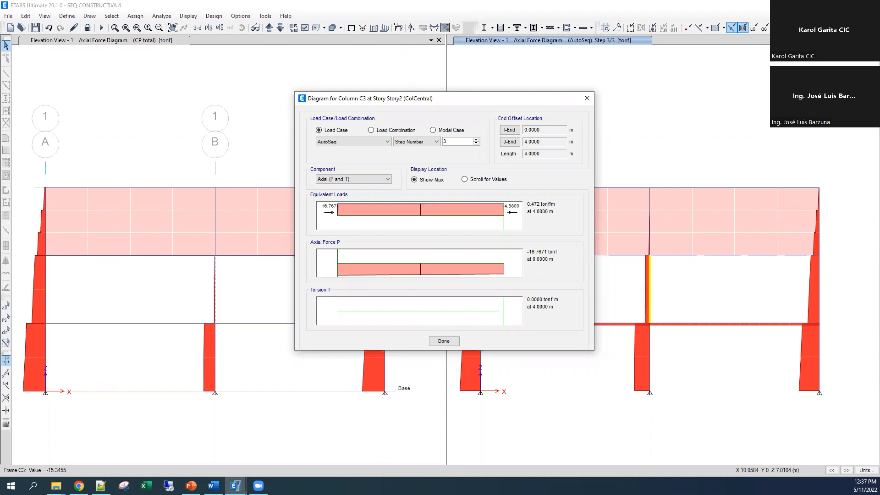
key(alt+Tab)
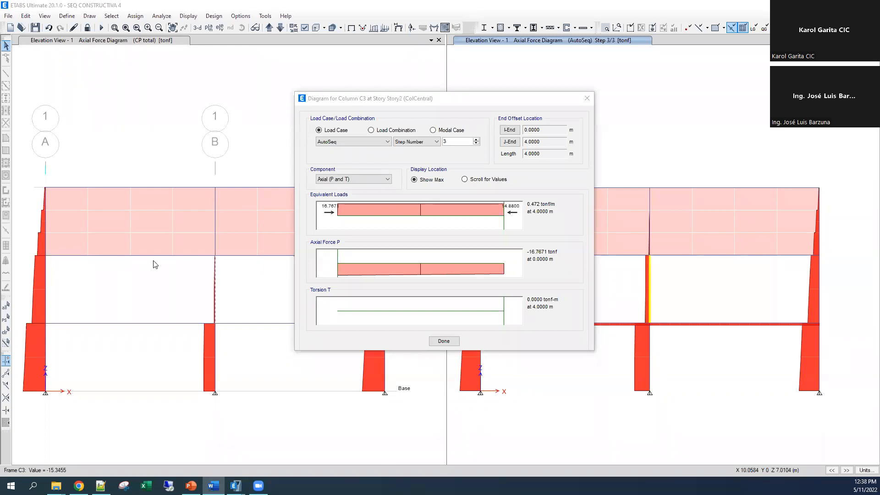
click(590, 100)
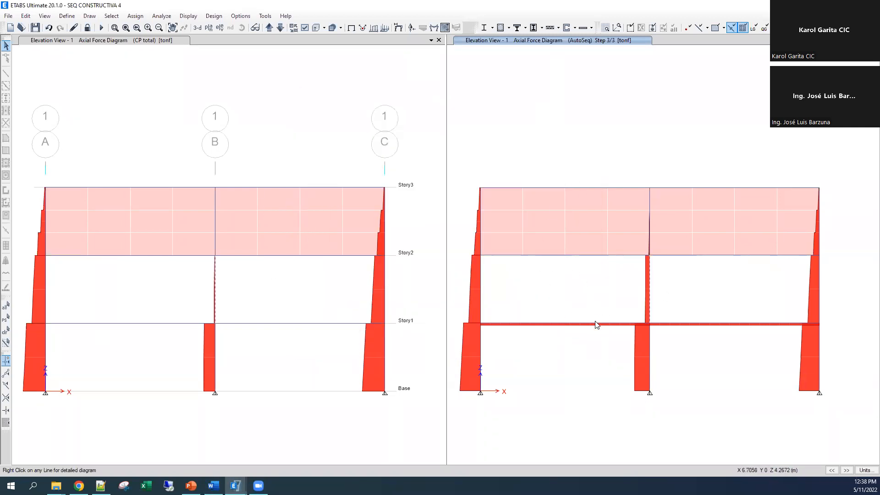
key(ctrl)
click(565, 245)
Unlock the model, accepting deletion of the analysis results, and select AutoSeq in the load case list
click(93, 77)
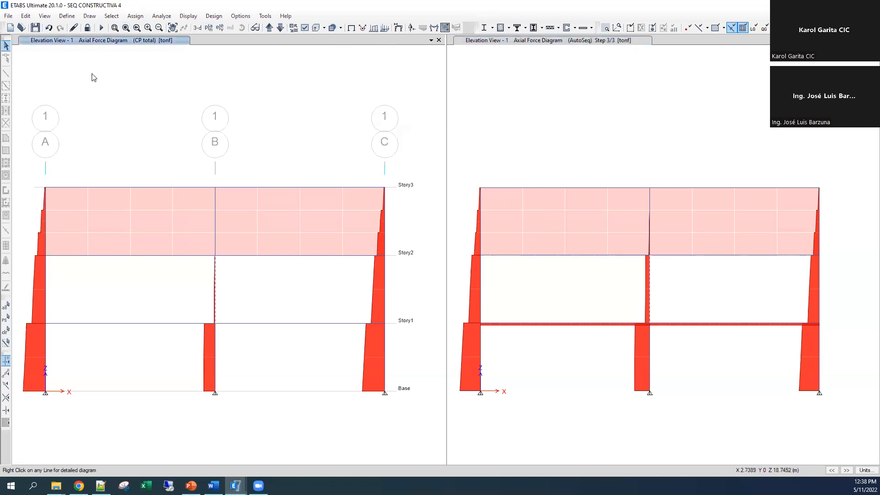
click(89, 30)
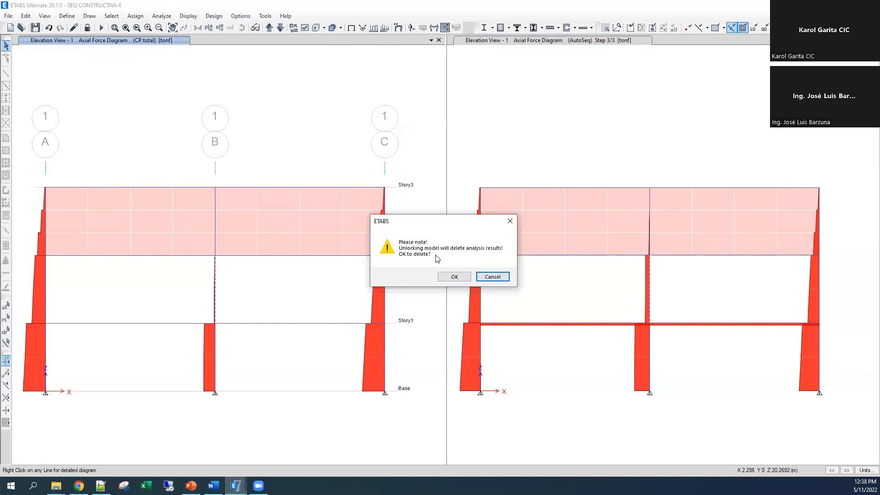
click(454, 280)
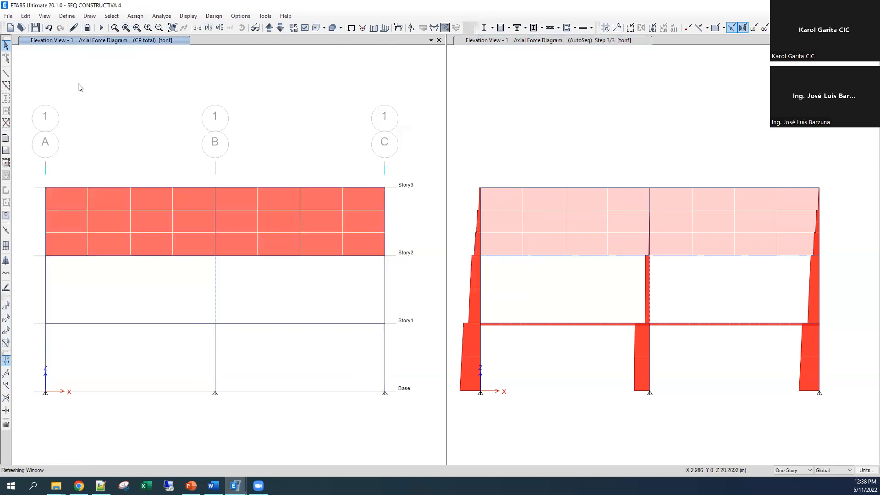
click(66, 16)
click(111, 234)
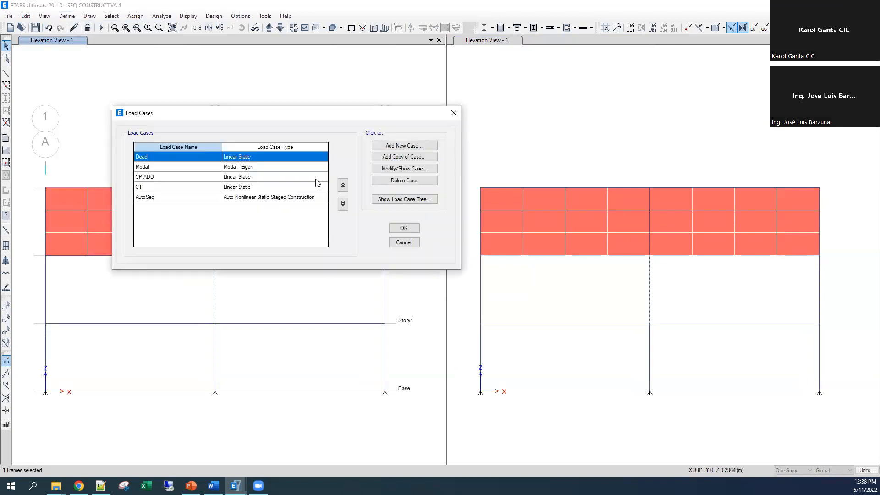
click(255, 199)
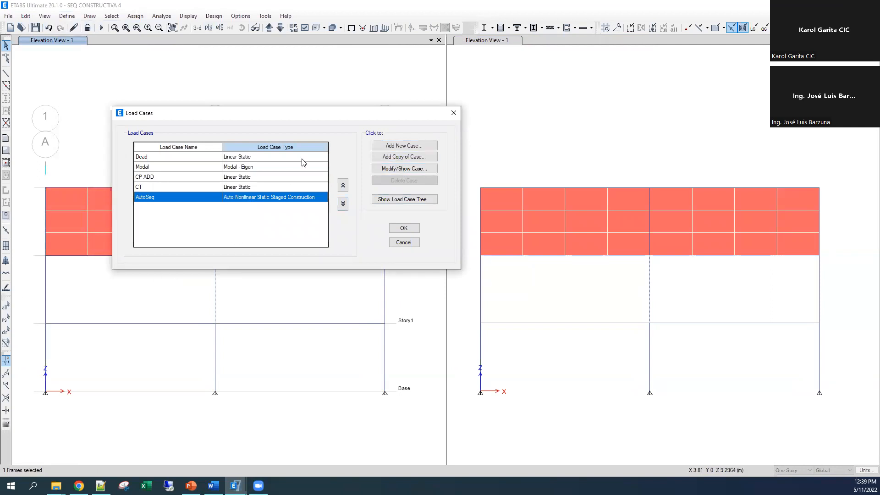
click(385, 157)
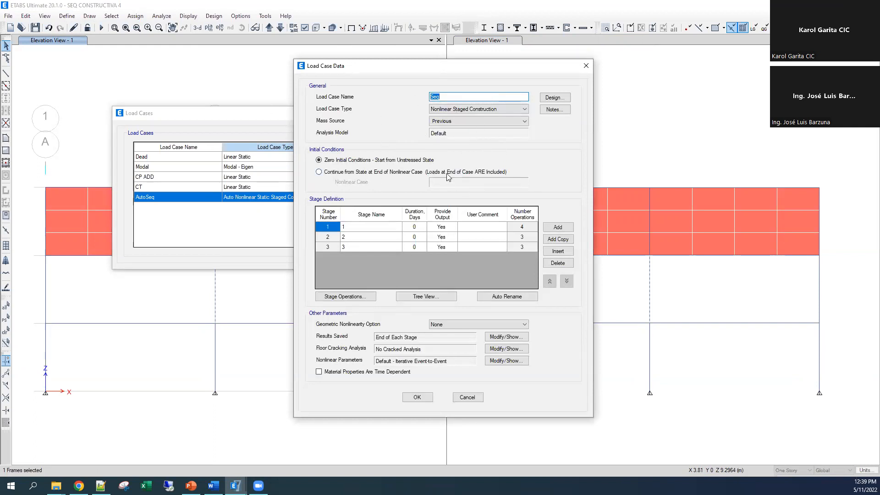
click(359, 226)
click(350, 296)
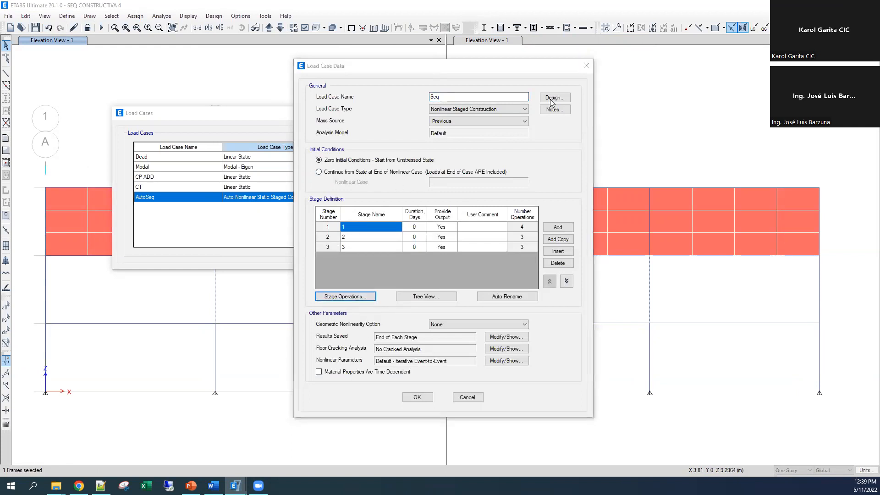
click(509, 163)
click(510, 163)
click(510, 171)
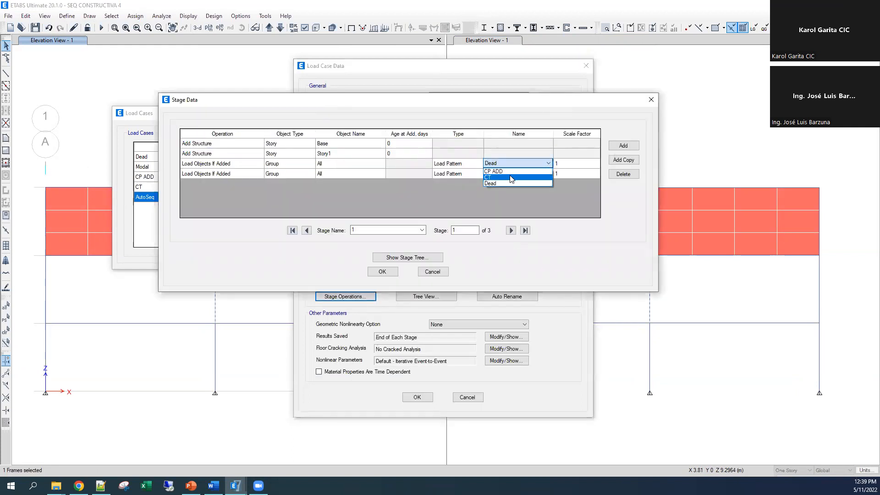
click(380, 272)
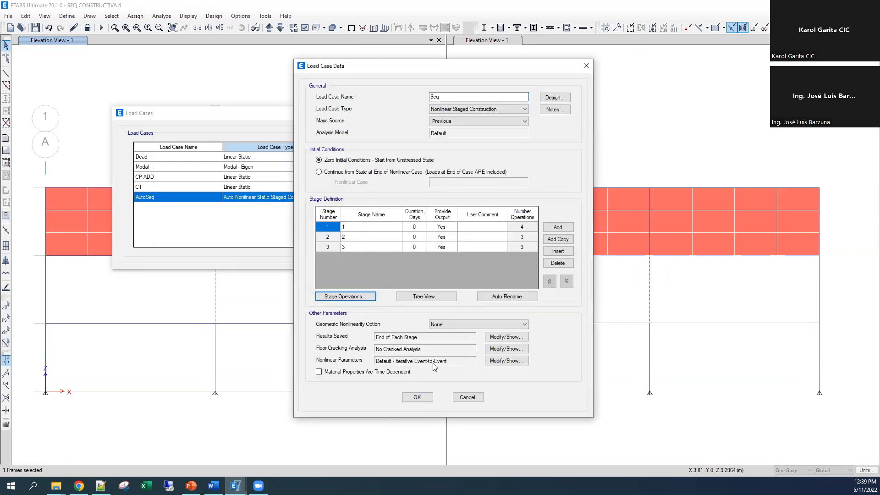
click(479, 398)
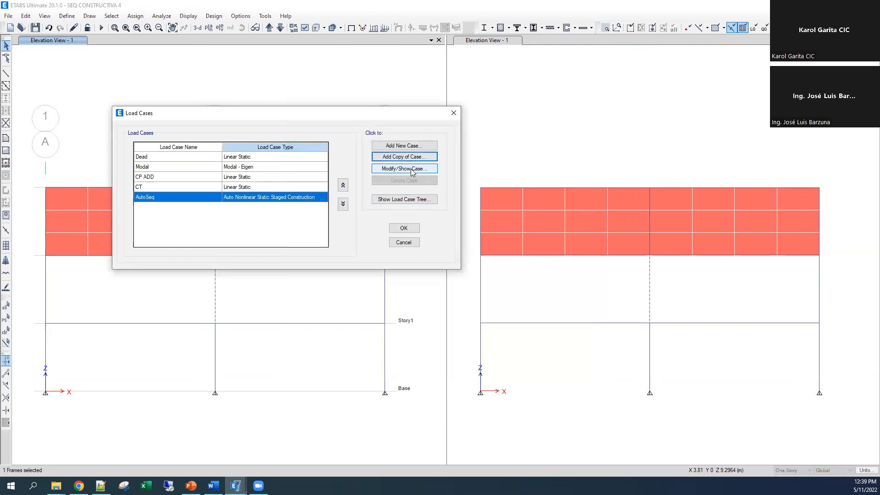
Start a copy of the AutoSeq load case and bring up its nonlinear staged construction data
click(413, 157)
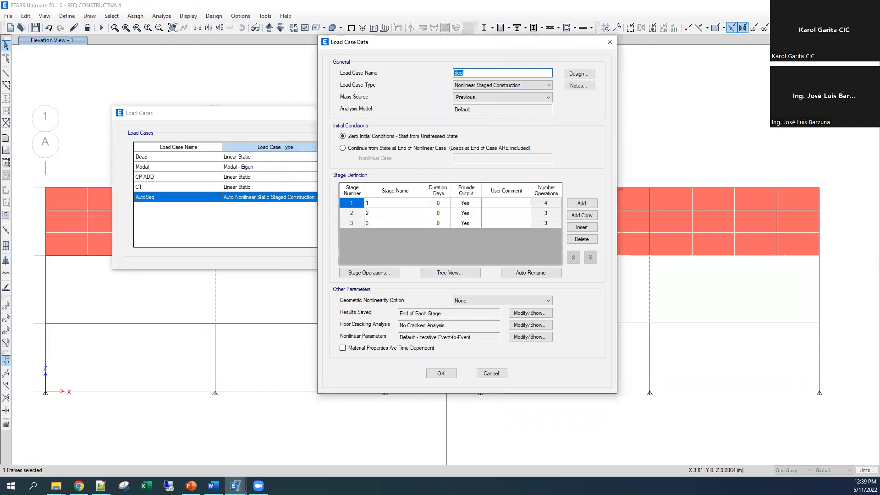
key(alt+Tab)
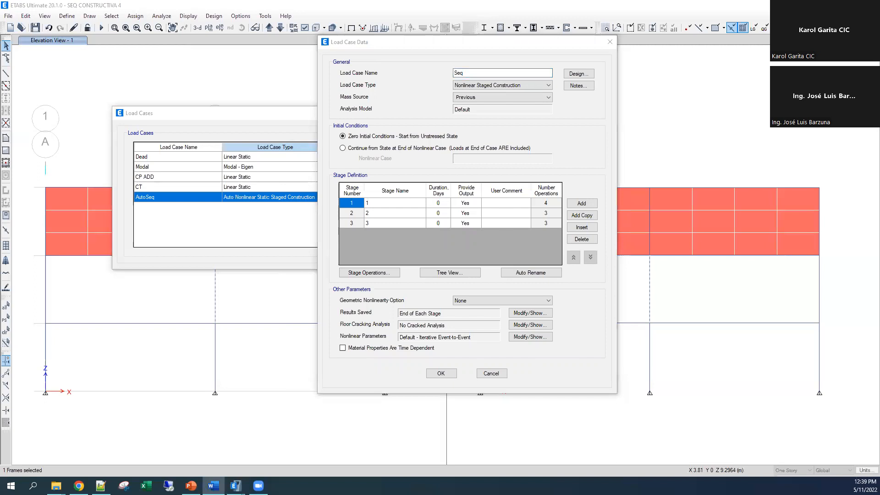
click(434, 45)
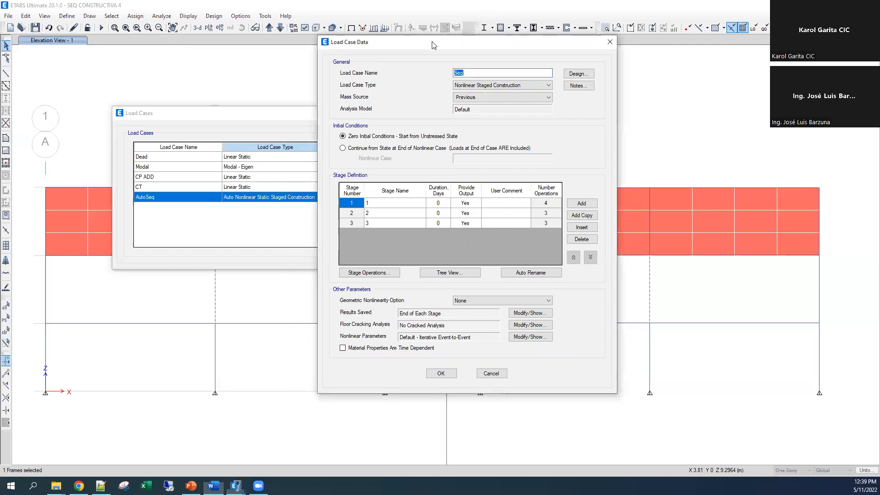
drag(418, 58, 418, 63)
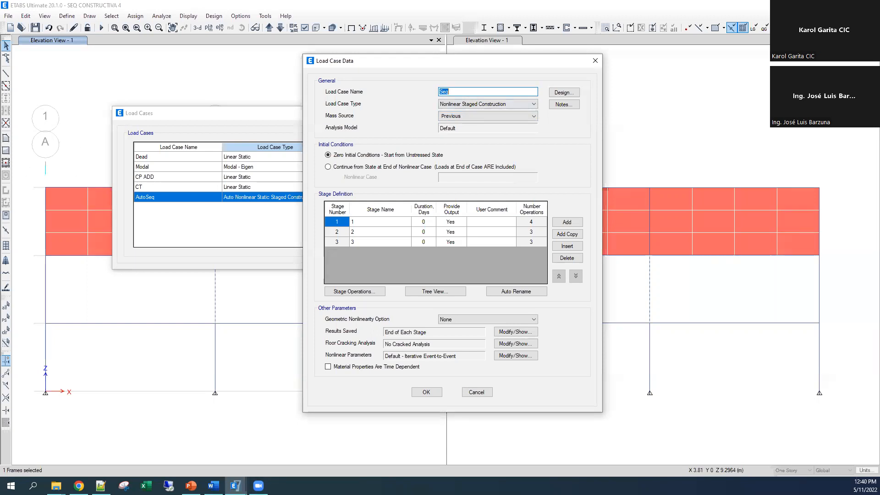
key(alt+Tab)
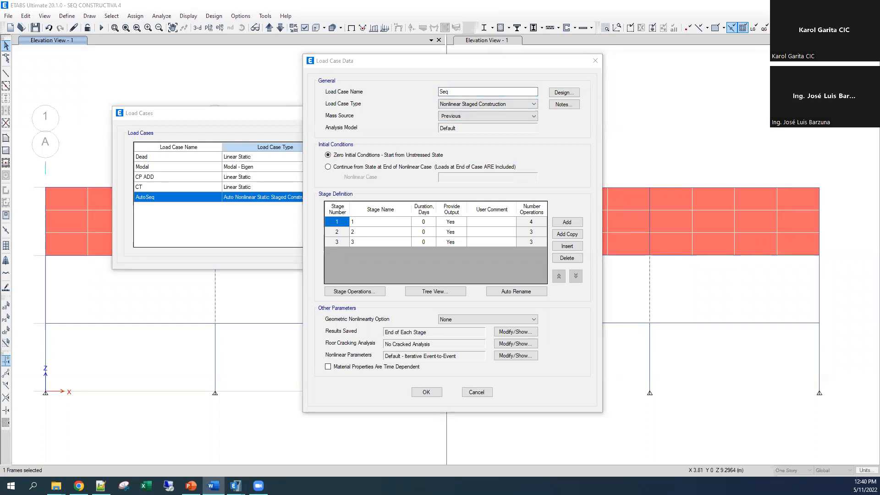
click(401, 261)
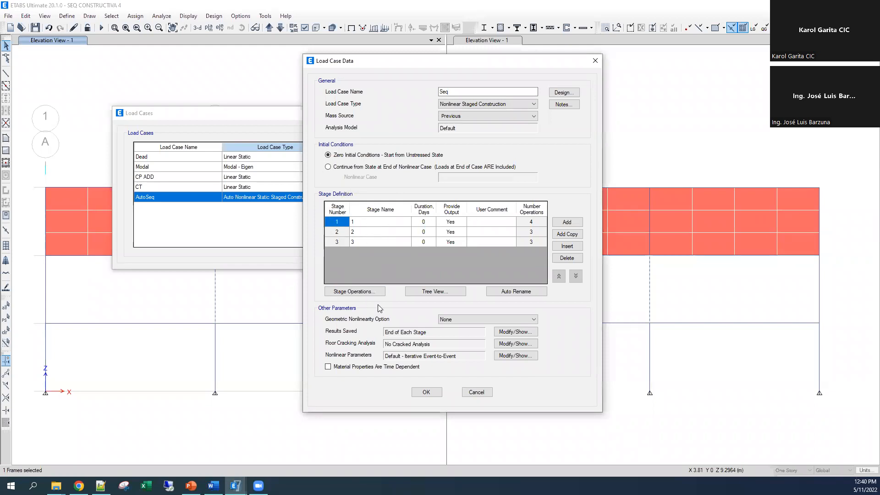
Inspect the copied case's stage 1 operations, checking the object type, object name and age of the Base Add Structure entry
click(371, 293)
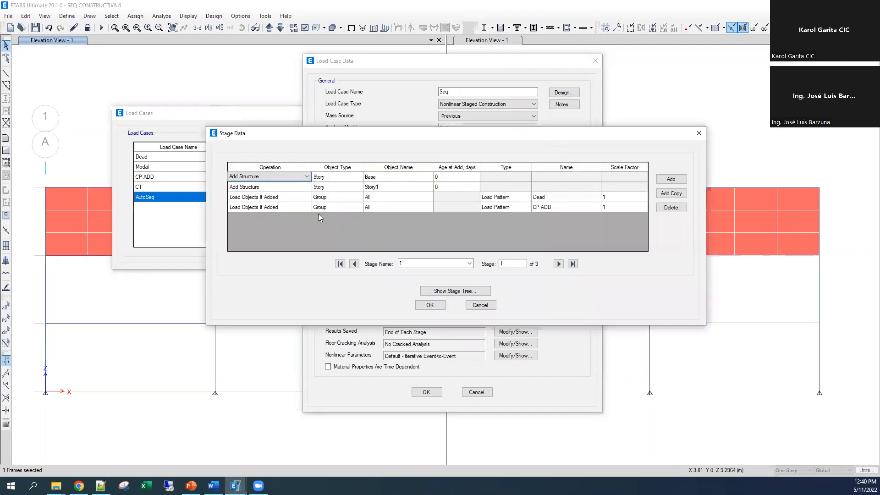
click(698, 133)
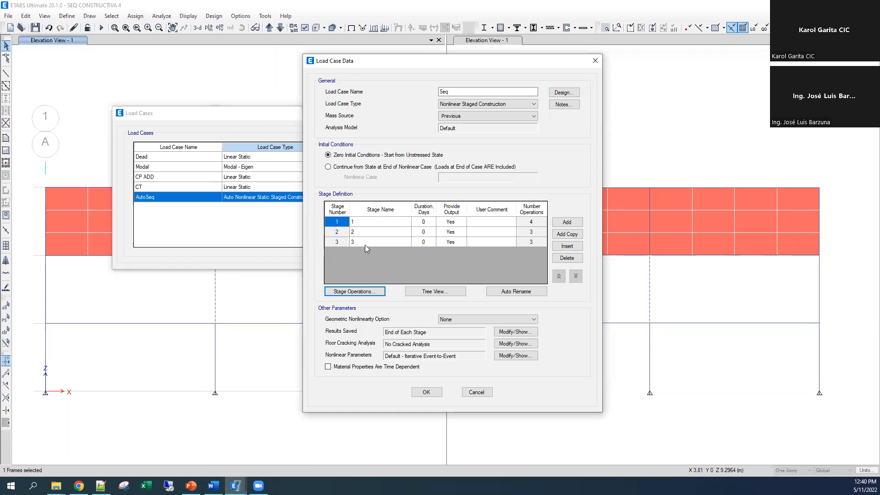
click(354, 292)
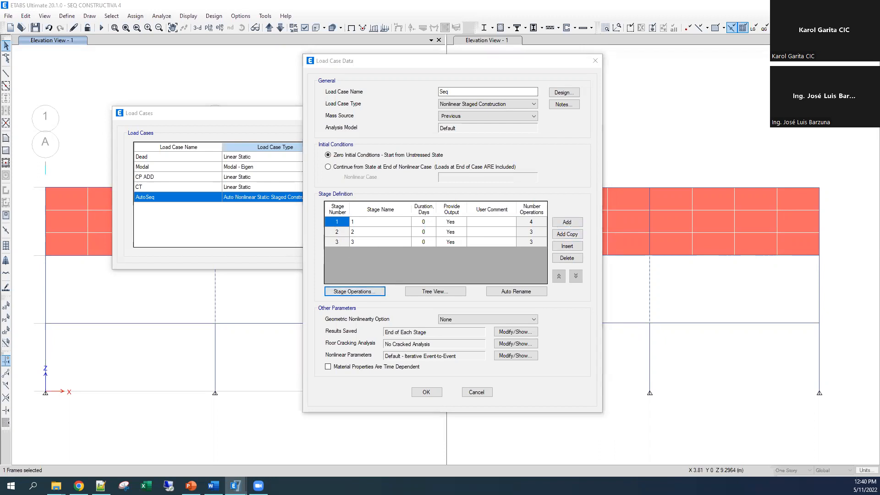
click(202, 181)
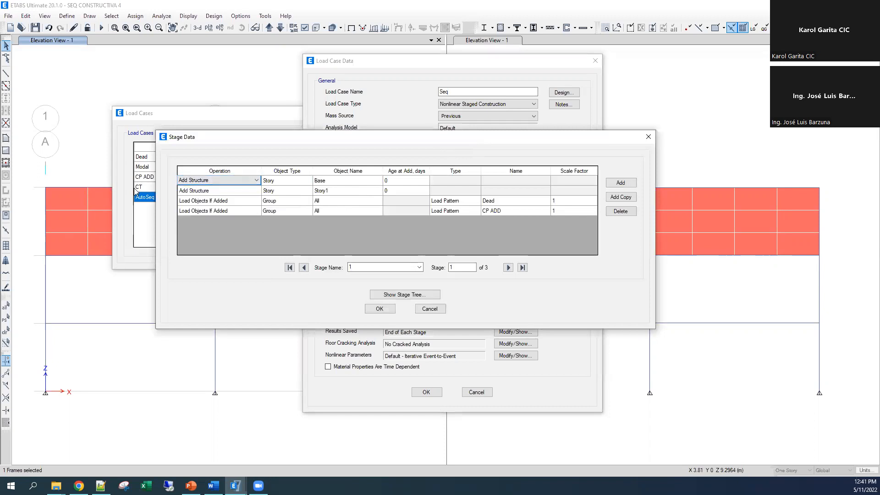
key(alt+Tab)
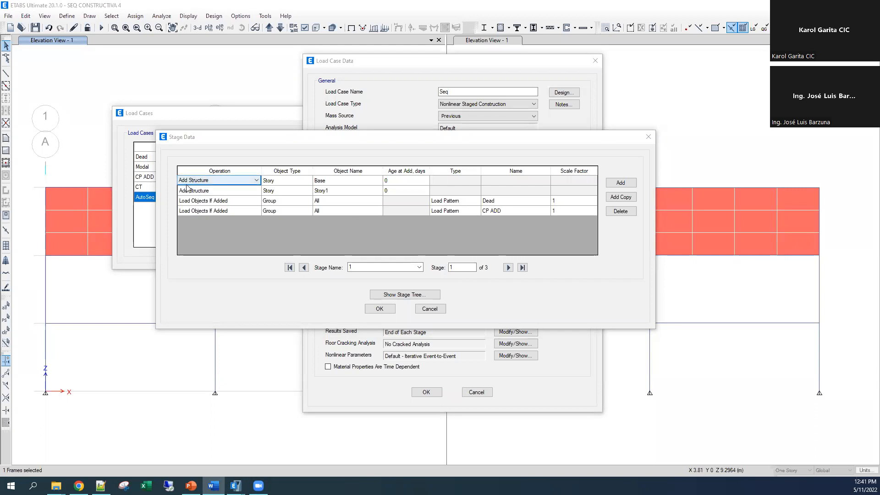
click(270, 181)
click(338, 179)
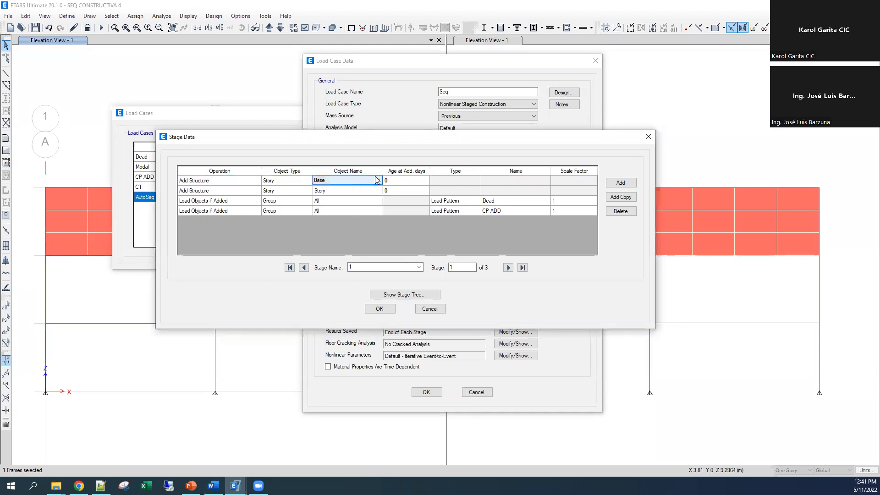
click(398, 183)
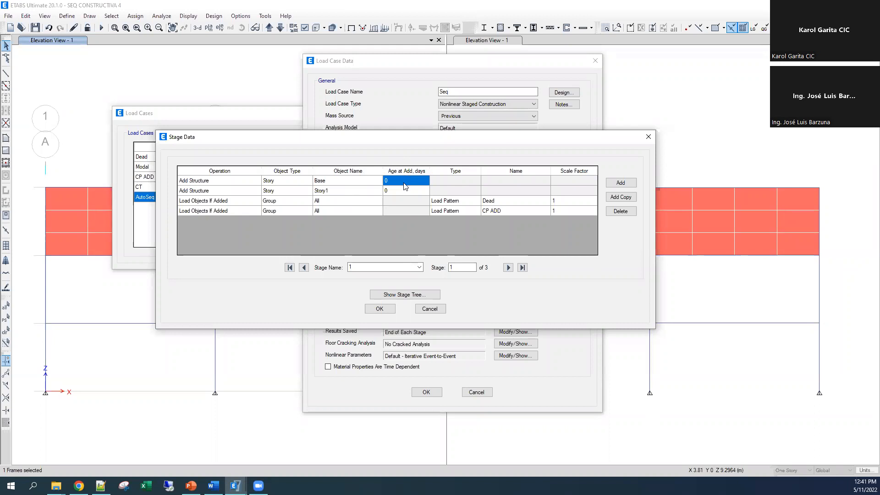
Review stage 1's Story1 Add Structure entry and the Load Objects If Added entries for the Dead and CP ADD patterns
click(275, 190)
click(223, 192)
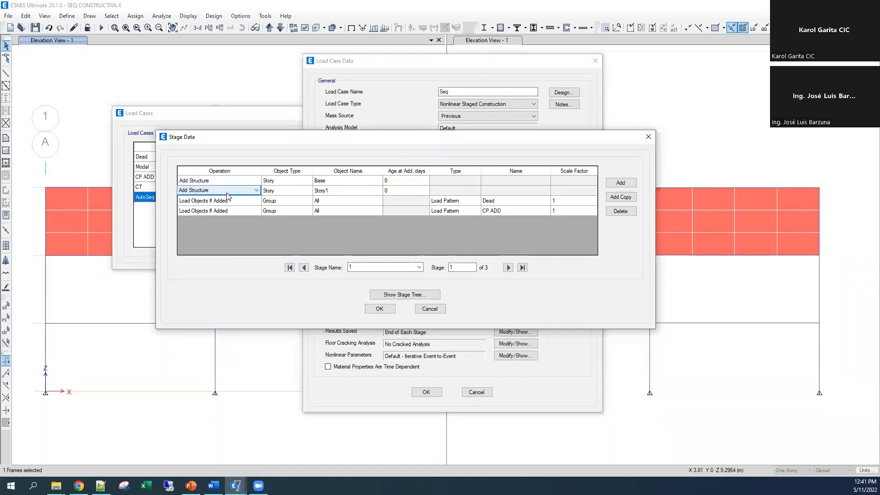
click(353, 192)
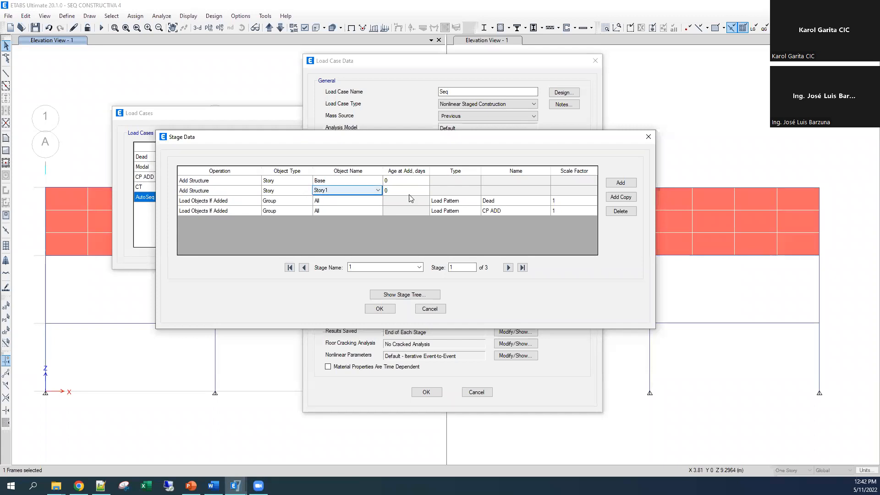
click(217, 205)
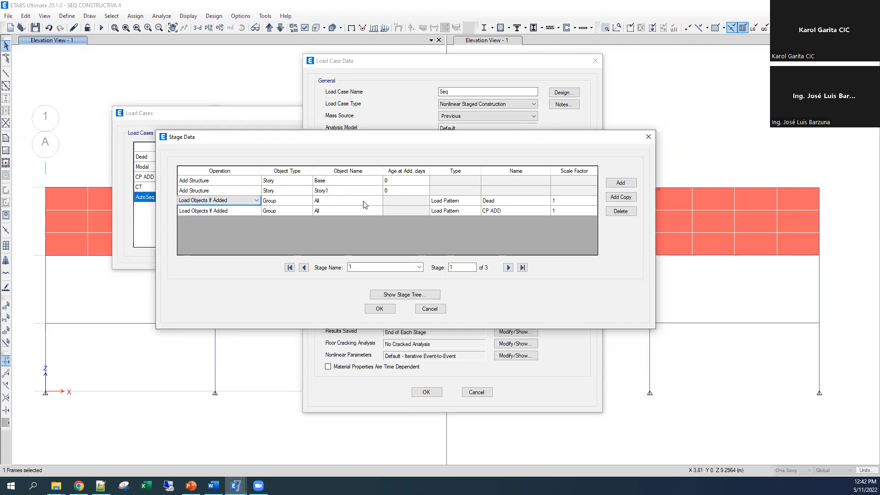
click(473, 201)
click(501, 201)
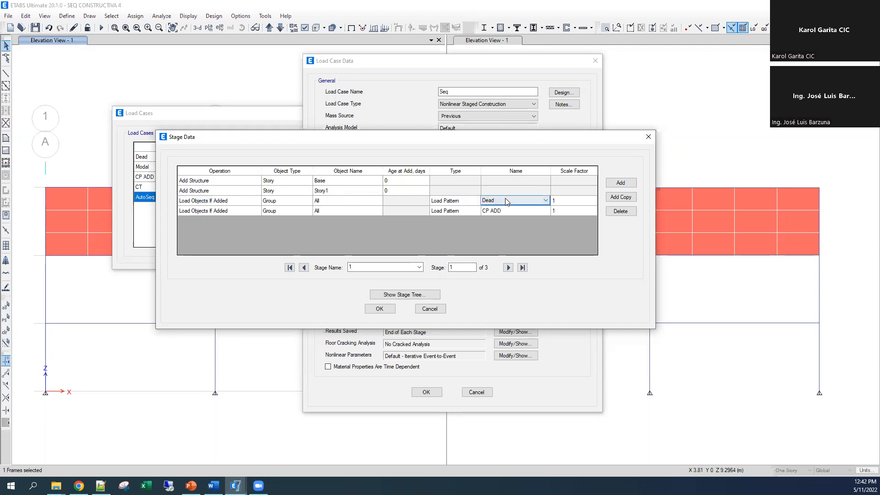
click(563, 203)
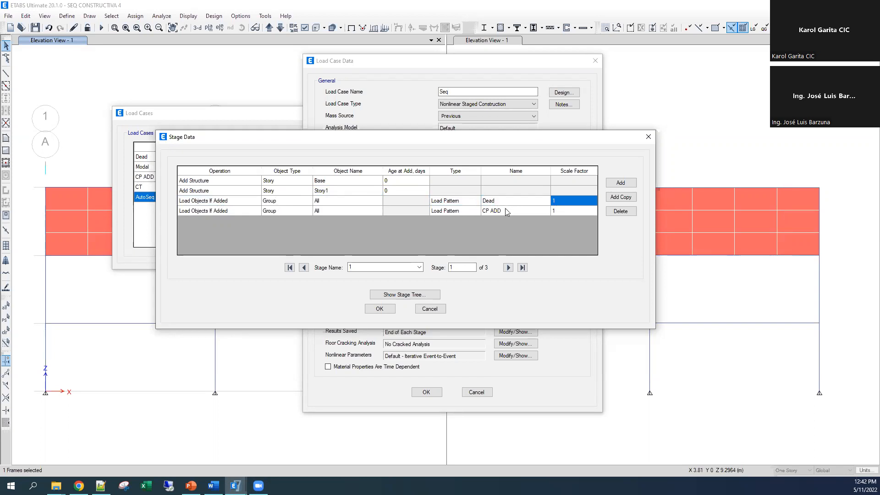
click(248, 211)
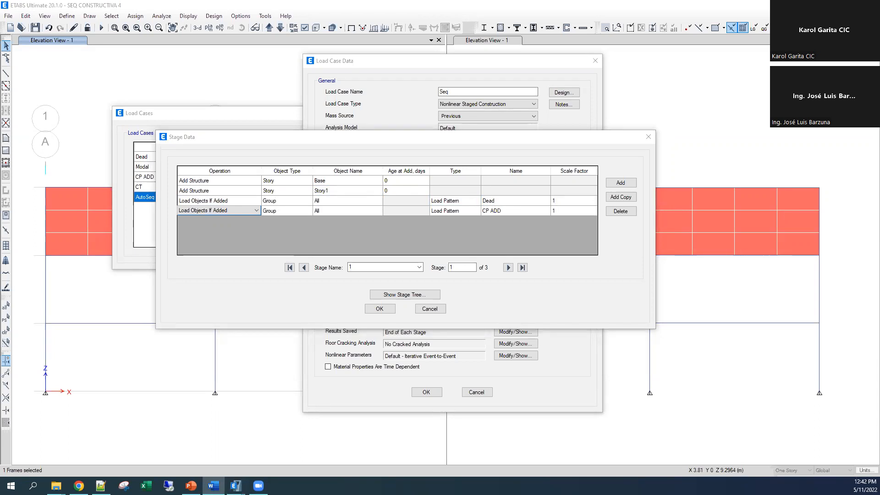
Add a trial operation to stage 1, examine the available operation types, and delete the added operation
click(622, 183)
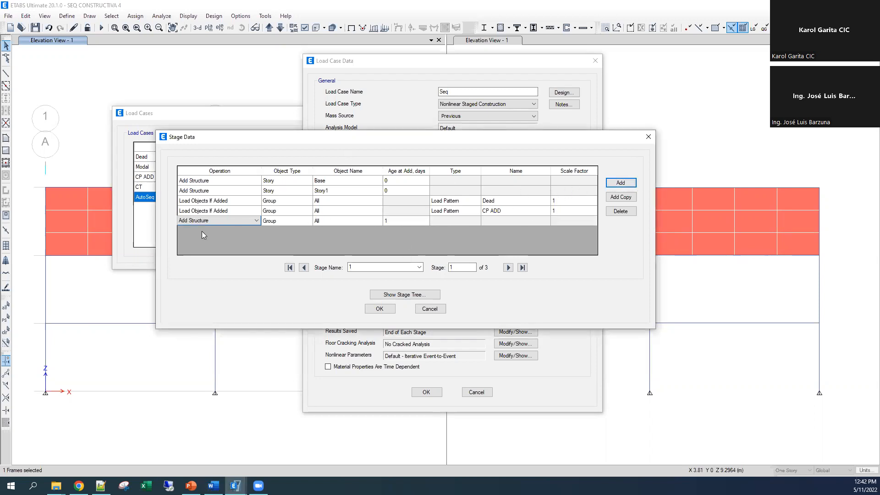
click(237, 221)
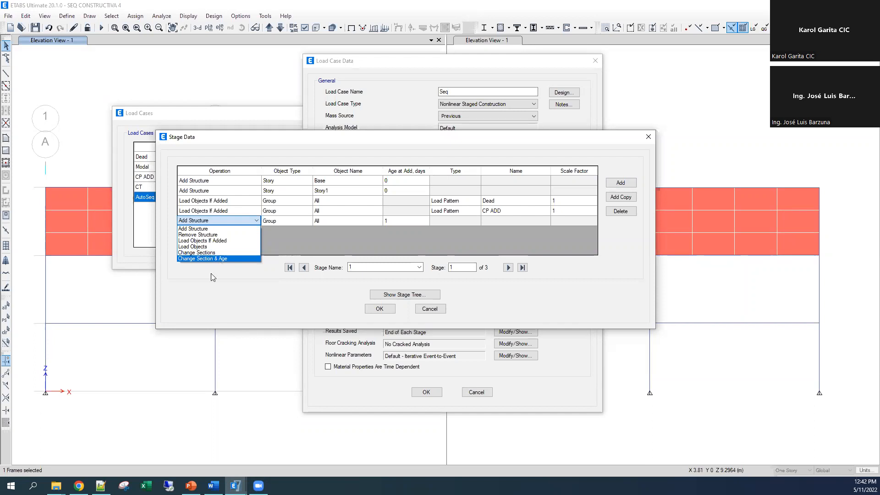
click(333, 240)
click(620, 210)
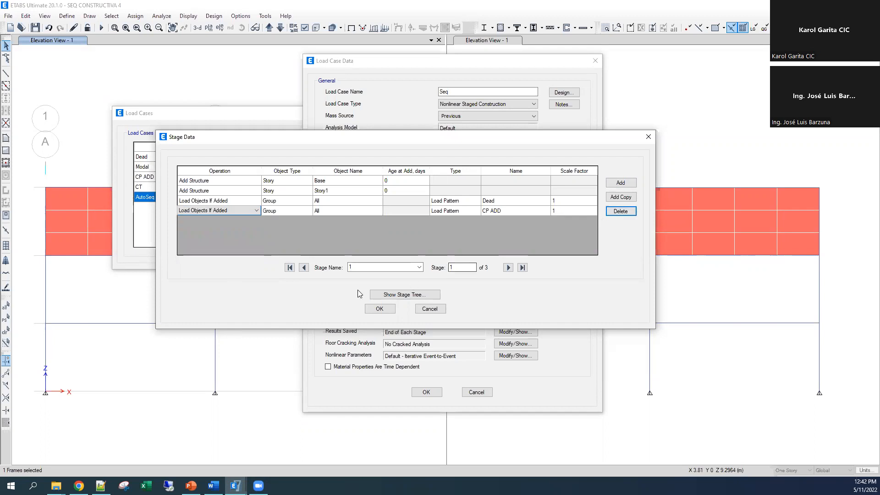
Advance the copied case's stage data to stage 3, bring up the staged construction tree and collapse the stage 3 operations
drag(459, 268, 438, 268)
click(508, 267)
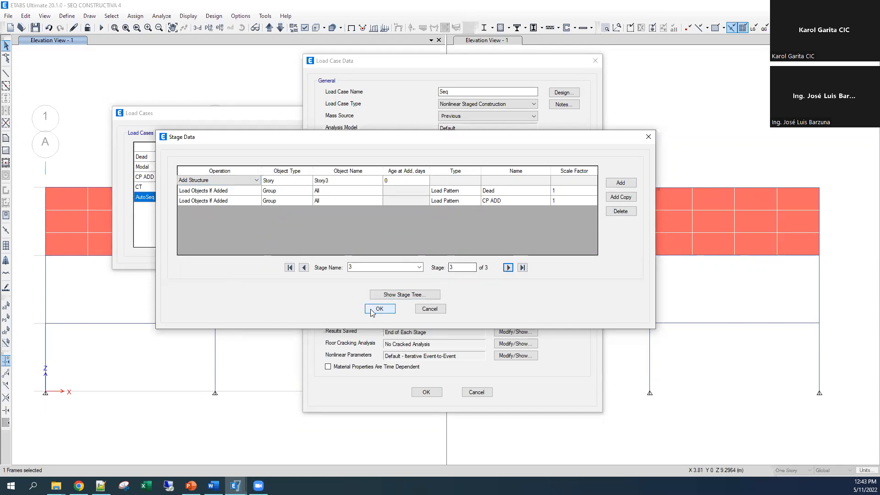
click(404, 296)
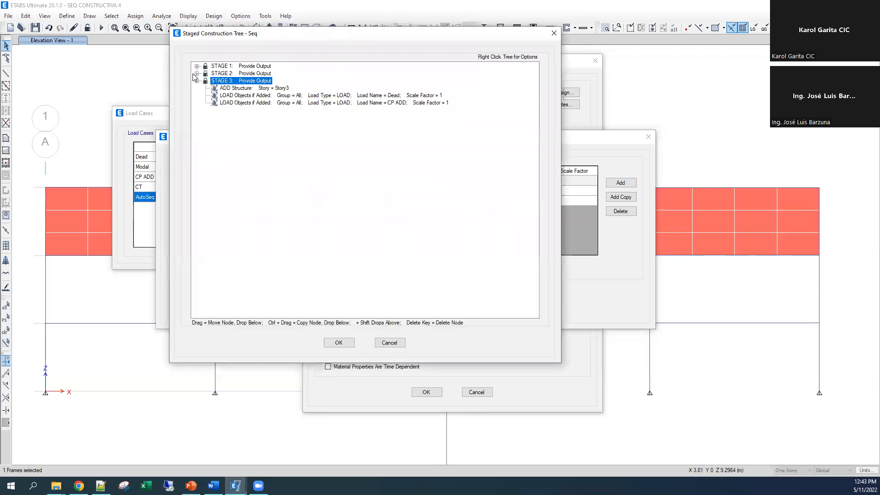
click(197, 82)
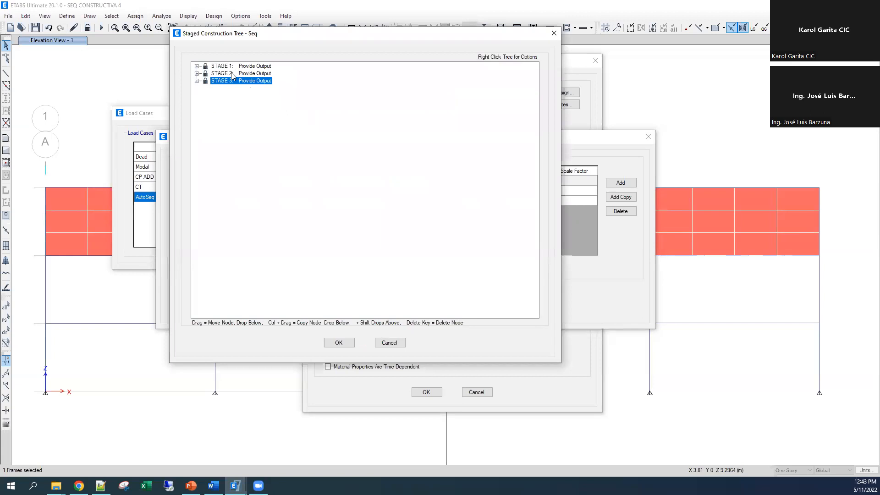
Try moving stage 1's Story1 Add Structure operation below the Dead load entry, discard the tree edit and close the stage data
click(197, 66)
click(226, 81)
drag(226, 85, 251, 85)
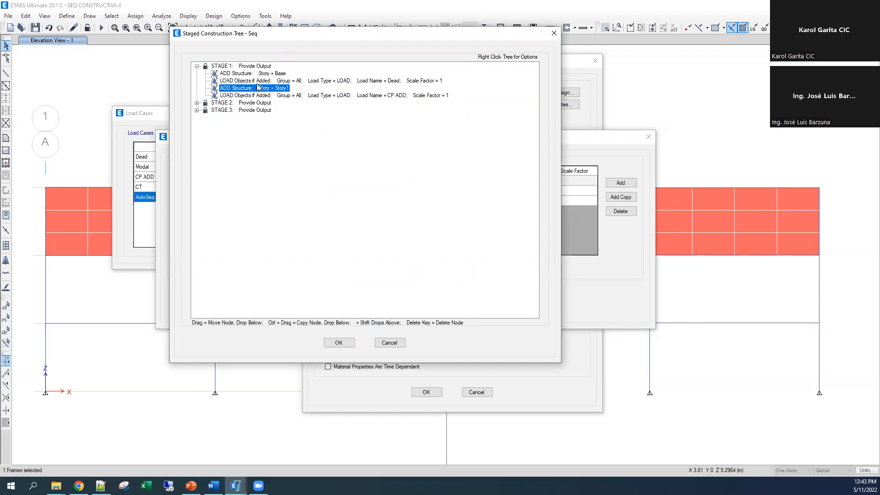
click(390, 343)
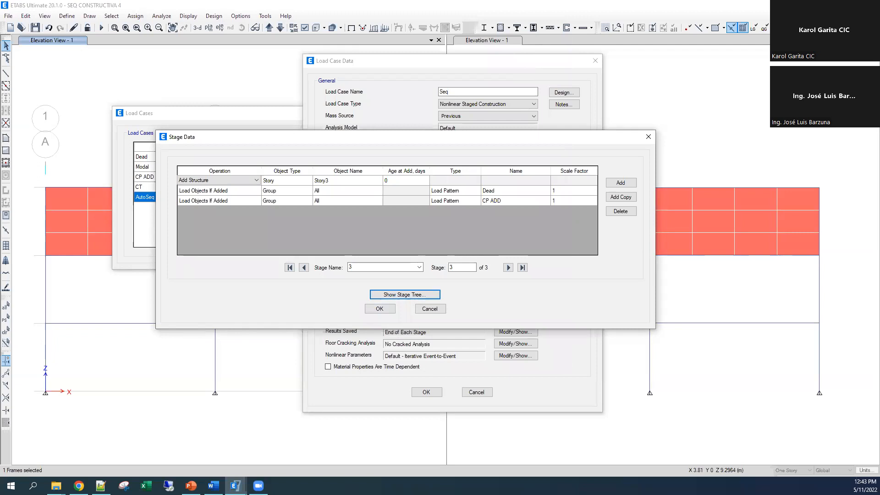
click(380, 309)
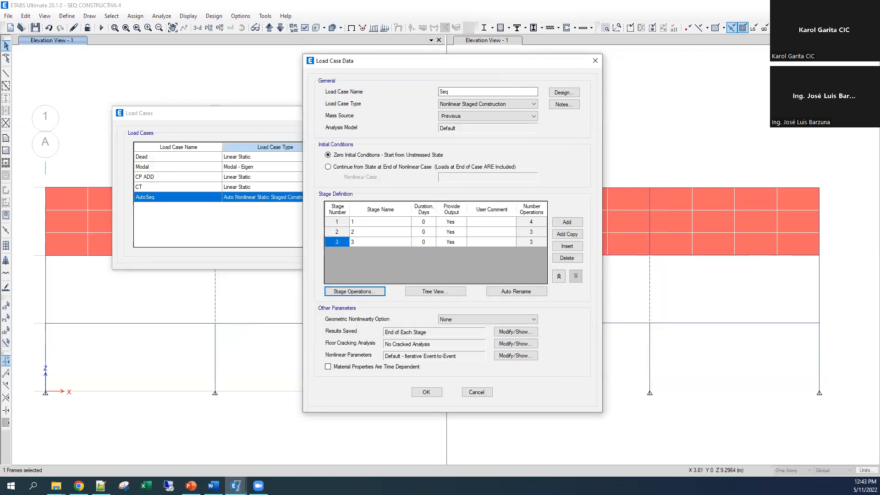
Examine the geometric nonlinearity options available for the Seq staged construction case, keeping None
key(alt+Tab)
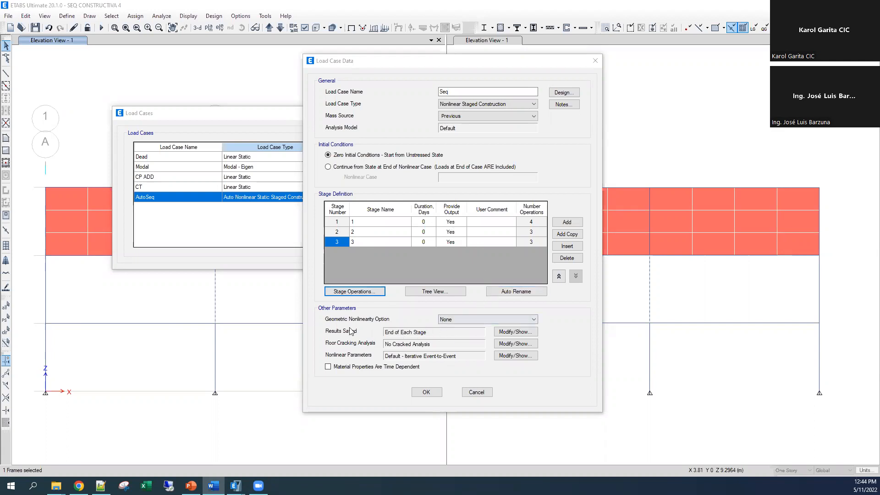
click(467, 319)
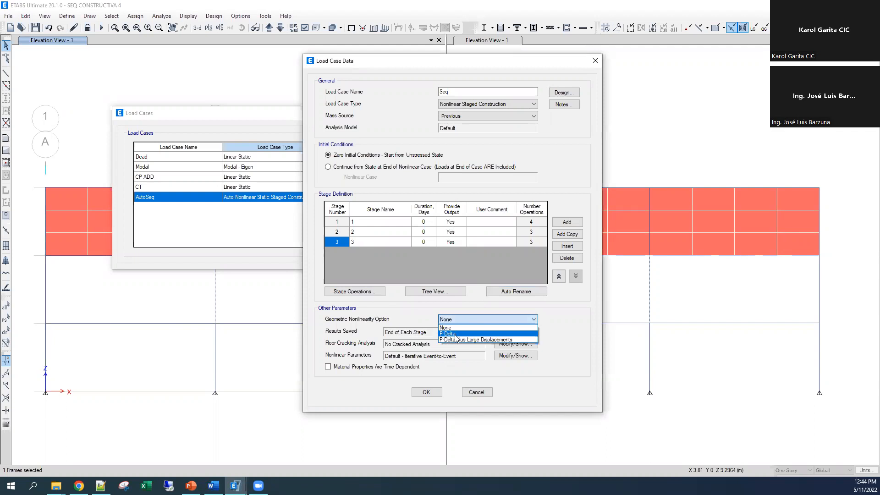
click(547, 323)
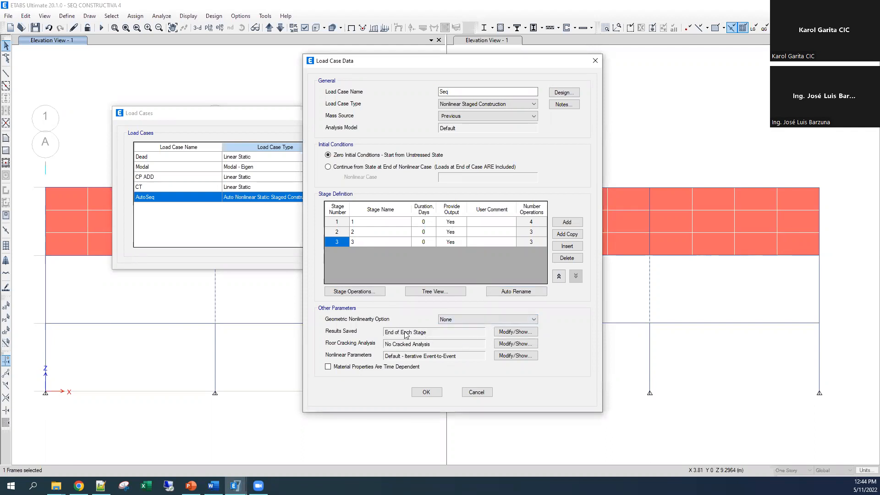
key(alt+Tab)
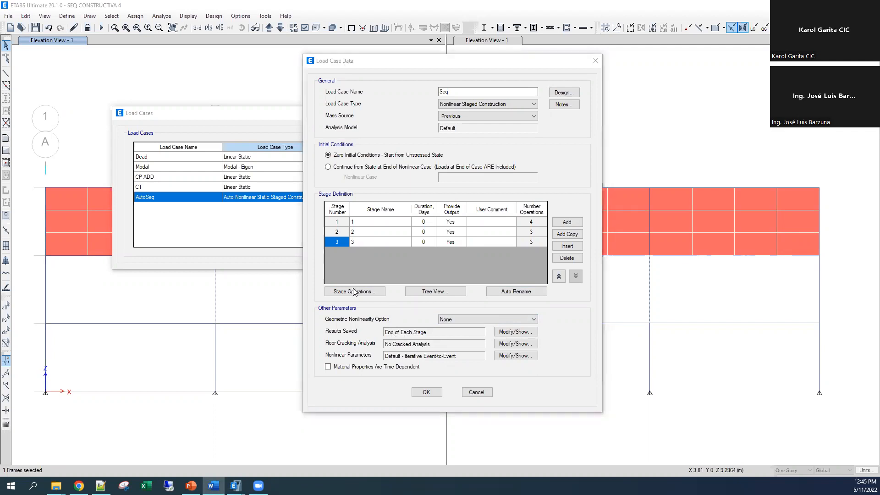
Try the Two or More Times In Each Stage option for the saved results and cancel the change
click(516, 331)
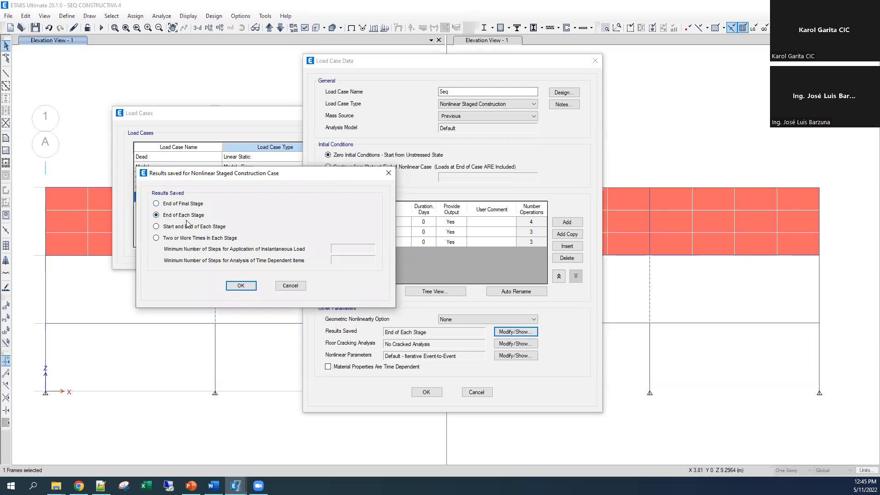
click(173, 242)
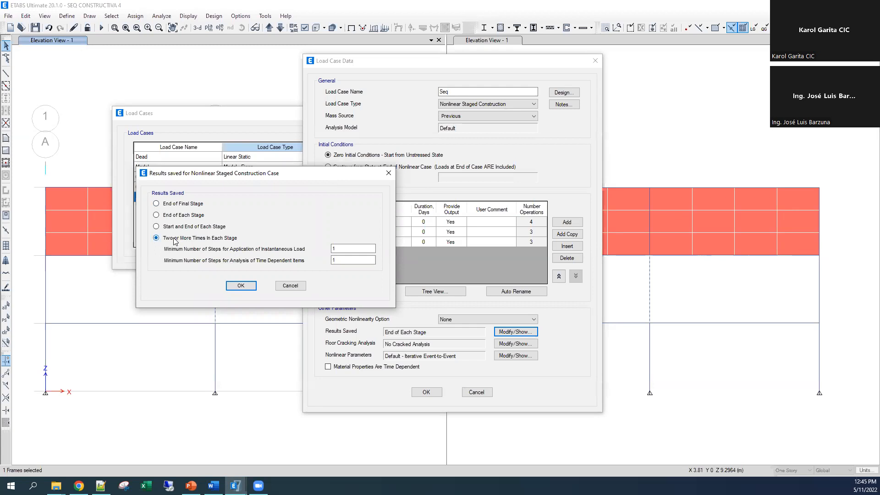
click(284, 288)
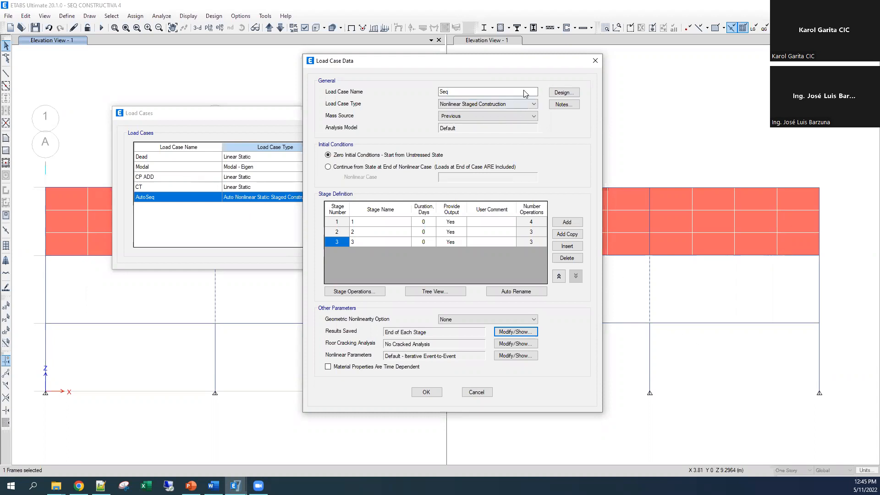
Try continuing from the end of a nonlinear case, check the cases offered, and return to zero initial conditions
drag(534, 63, 378, 81)
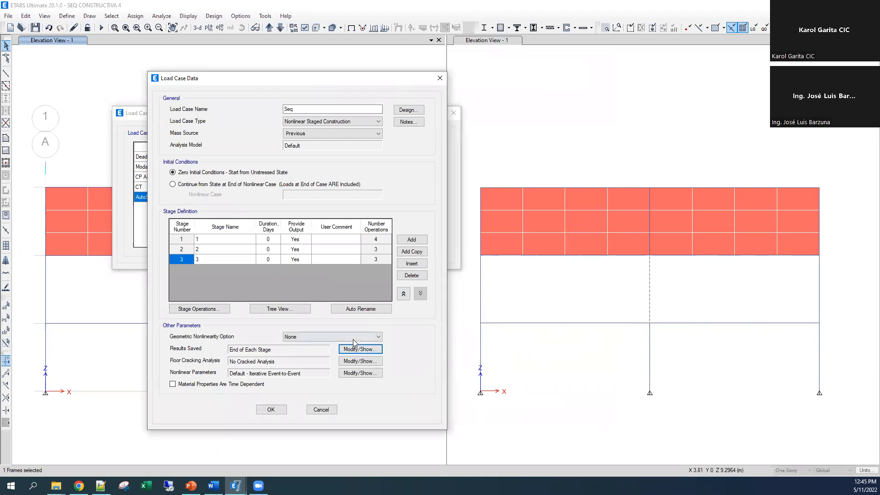
click(218, 184)
click(303, 195)
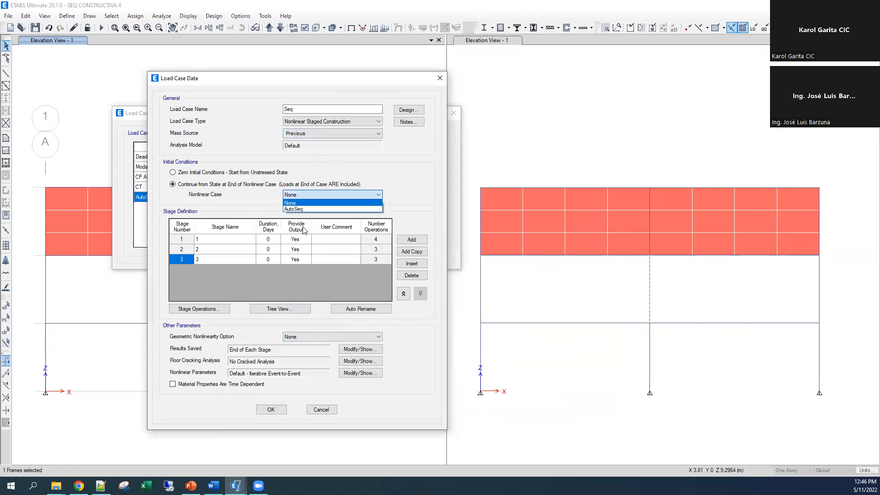
click(301, 195)
click(301, 196)
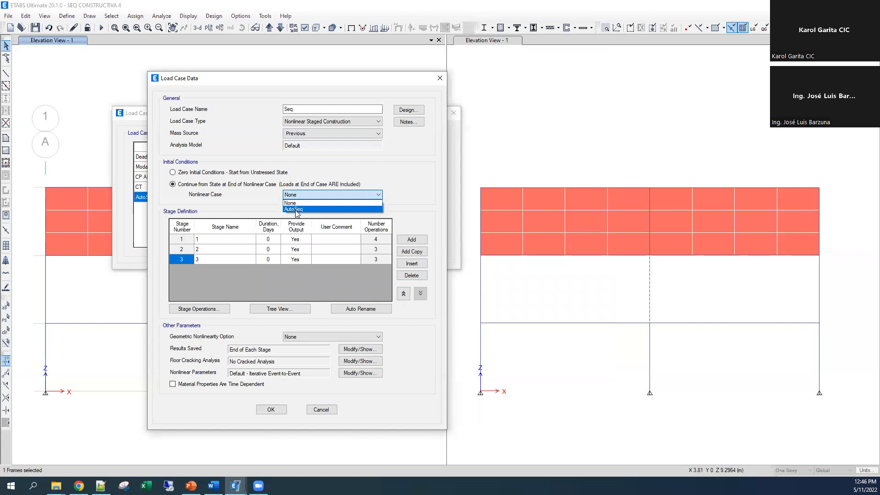
click(343, 183)
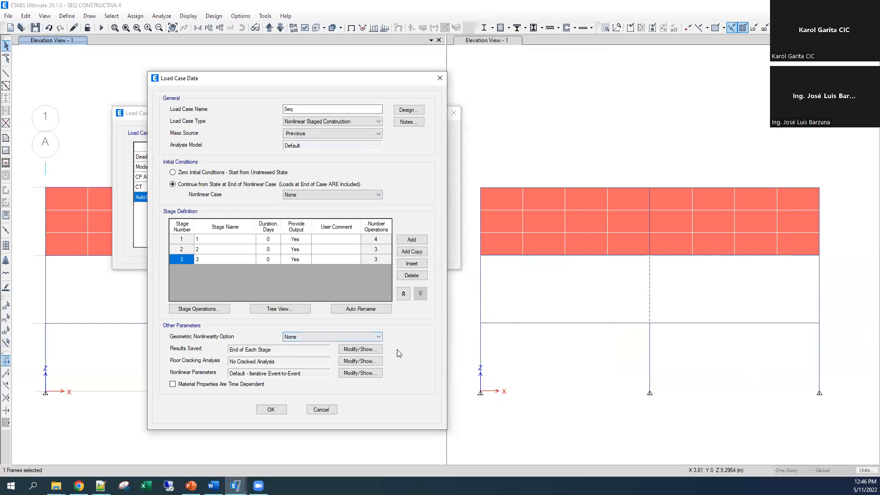
click(219, 172)
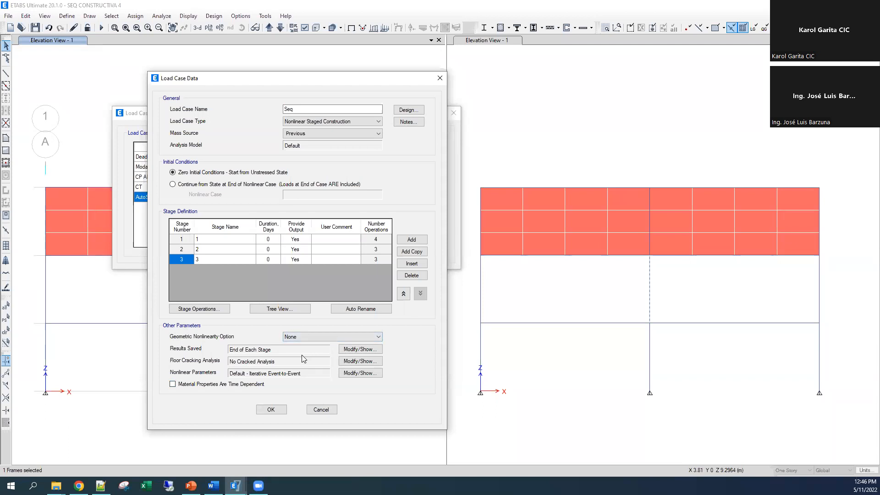
Make the Seq case's material properties time dependent and set the stage 3 duration to 2300 days
key(ctrl)
click(179, 384)
click(276, 260)
click(276, 260)
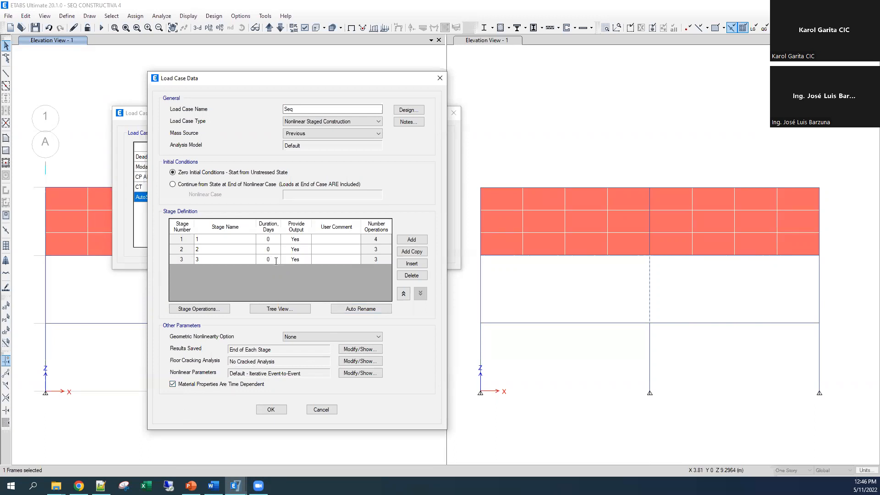
text(2300)
Check the three stage rows and the stage 3 duration, then save the Seq case and accept the load case list
click(213, 486)
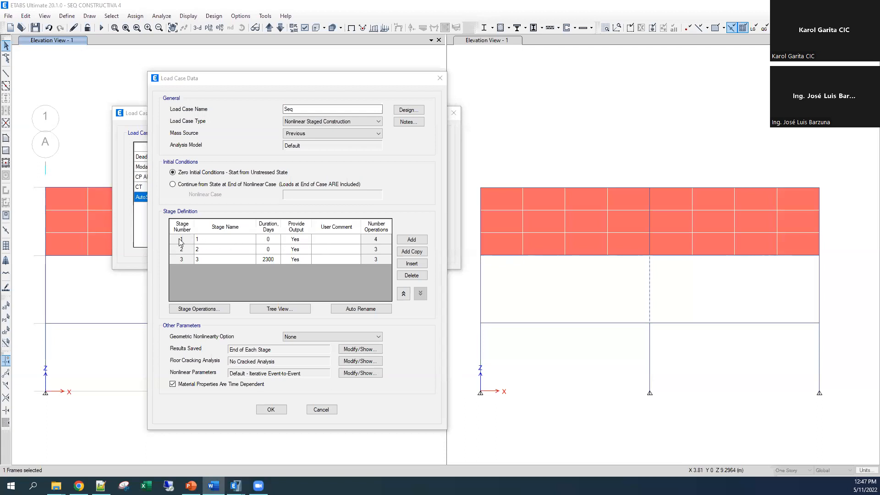
click(257, 261)
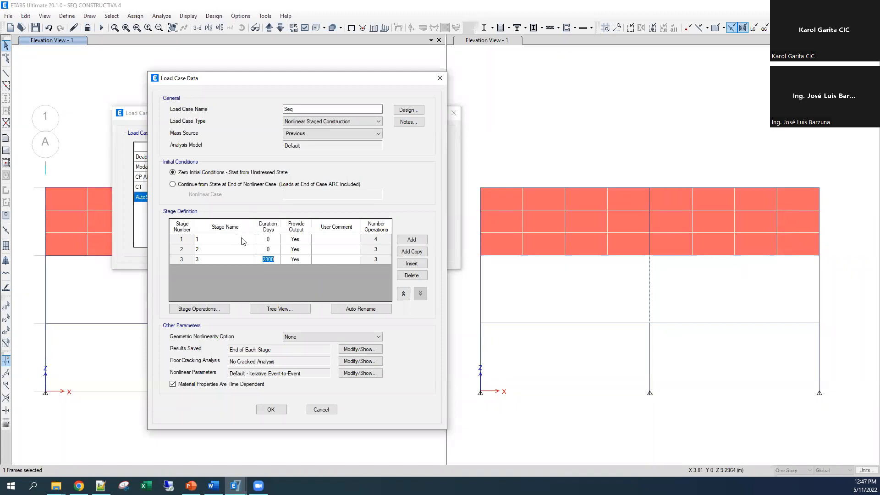
click(182, 240)
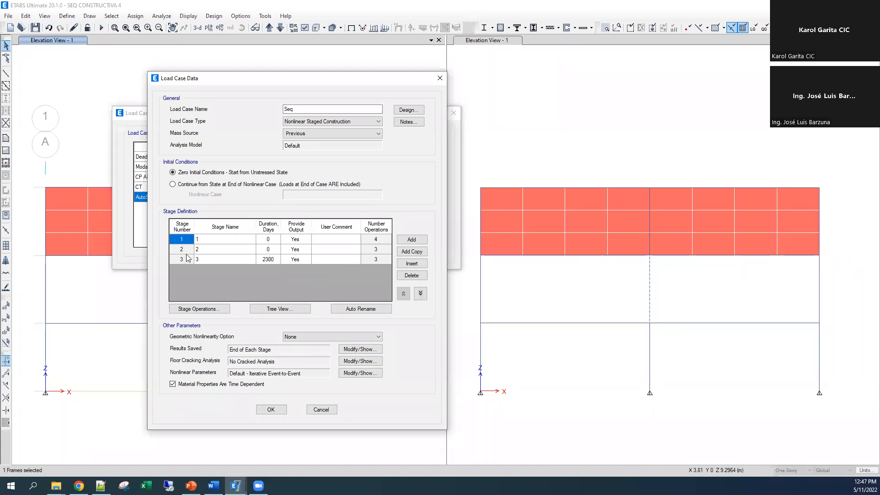
click(188, 252)
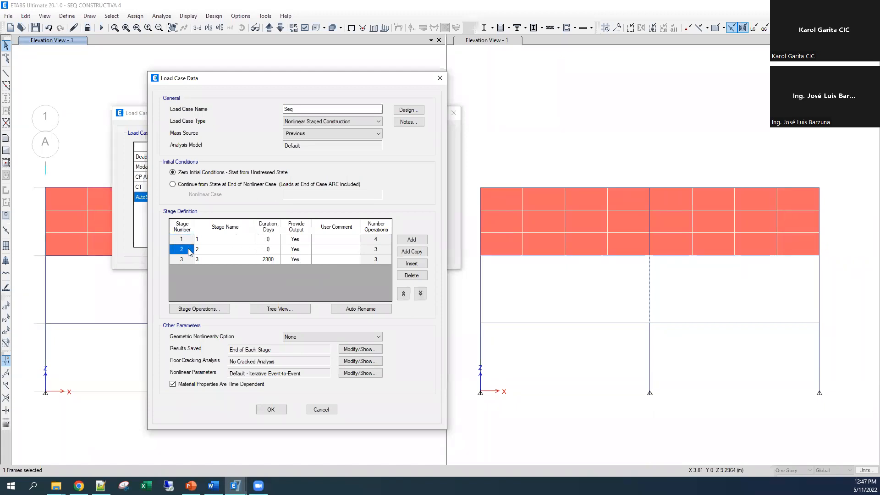
click(186, 260)
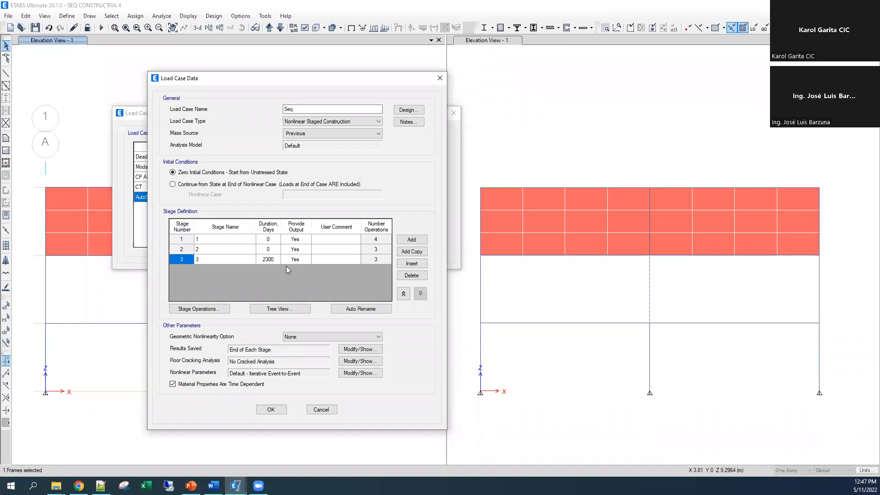
click(259, 259)
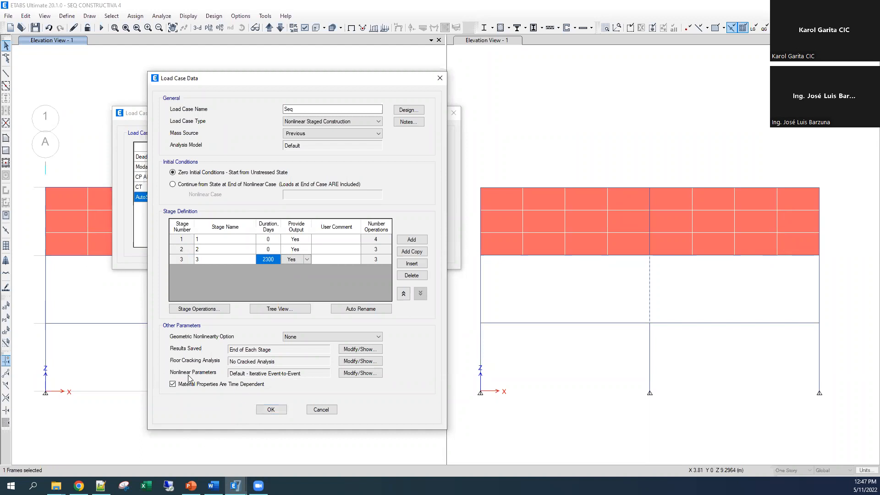
click(280, 414)
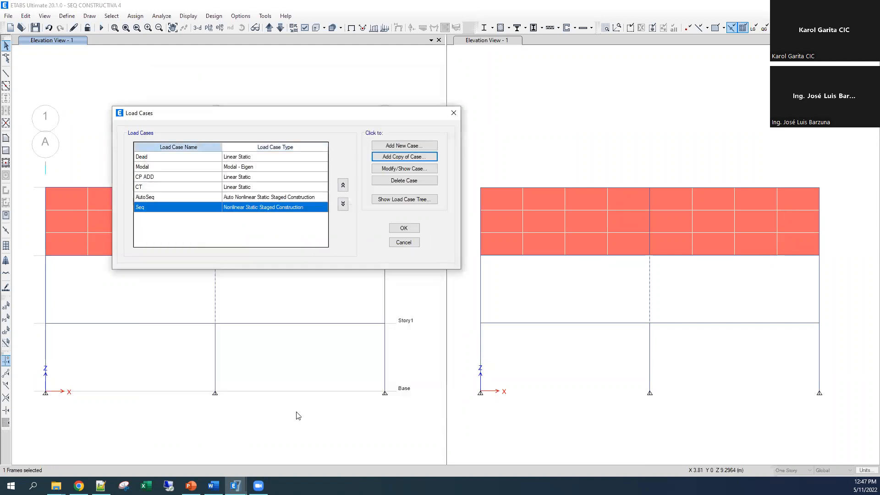
click(400, 232)
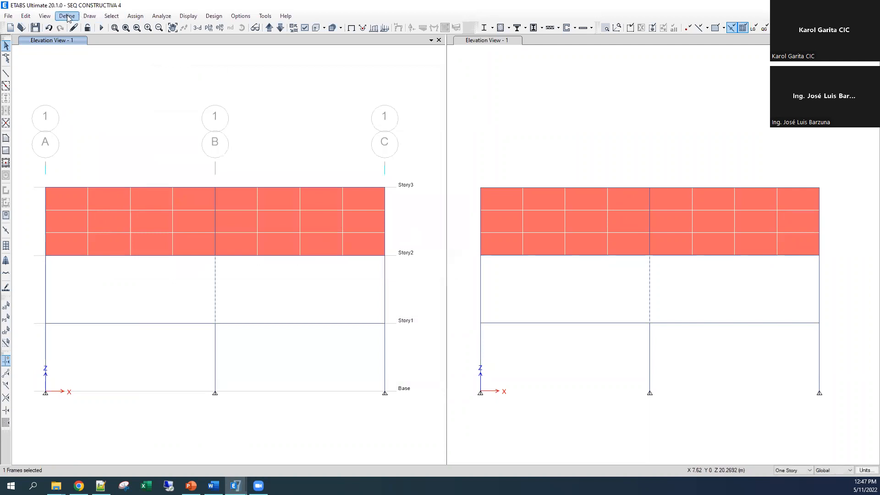
Open the time-dependent properties of the 4000Psi concrete material
click(67, 16)
click(112, 31)
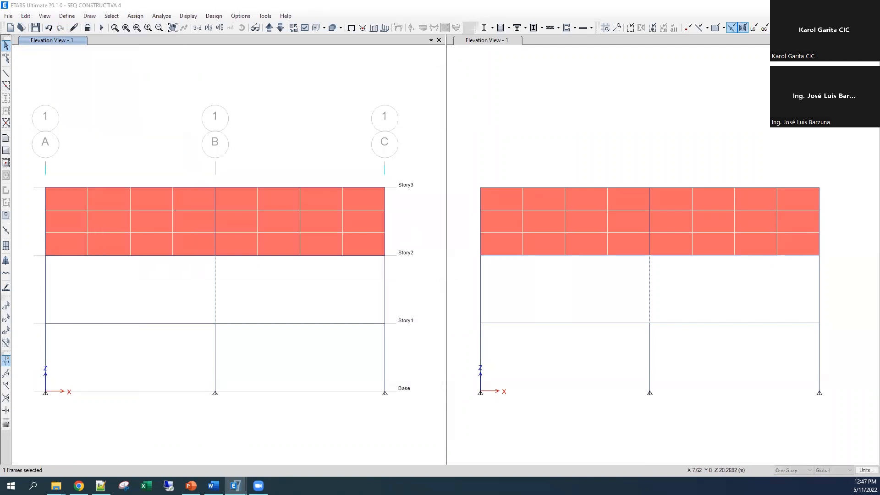
click(290, 171)
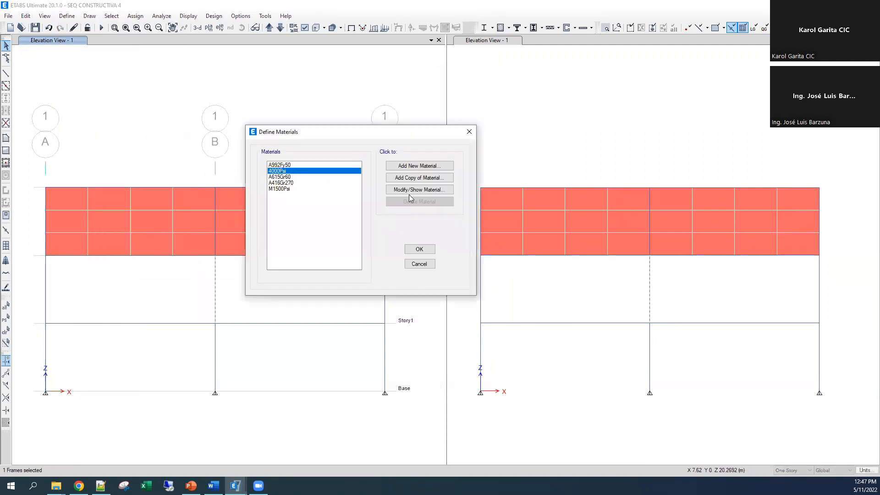
click(434, 190)
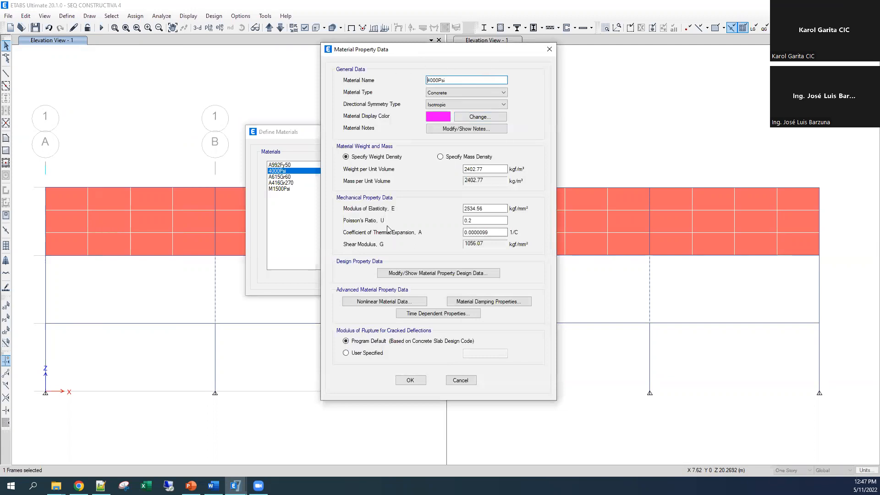
key(alt+Tab)
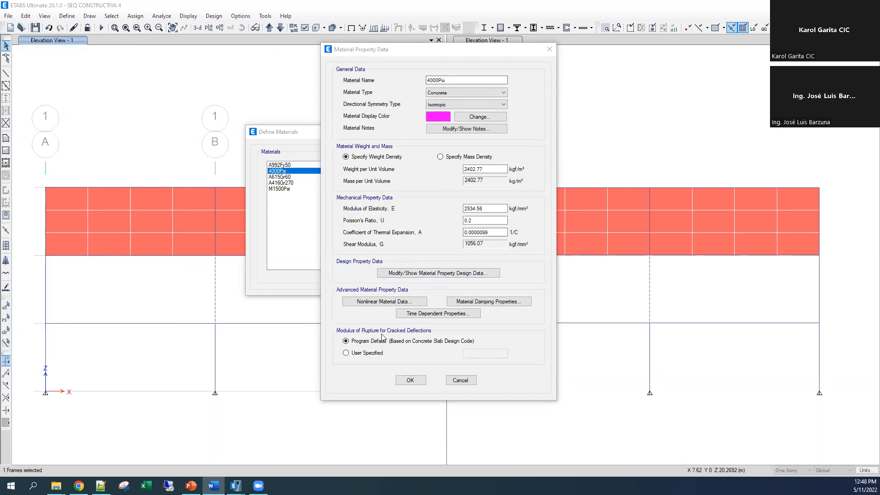
click(426, 314)
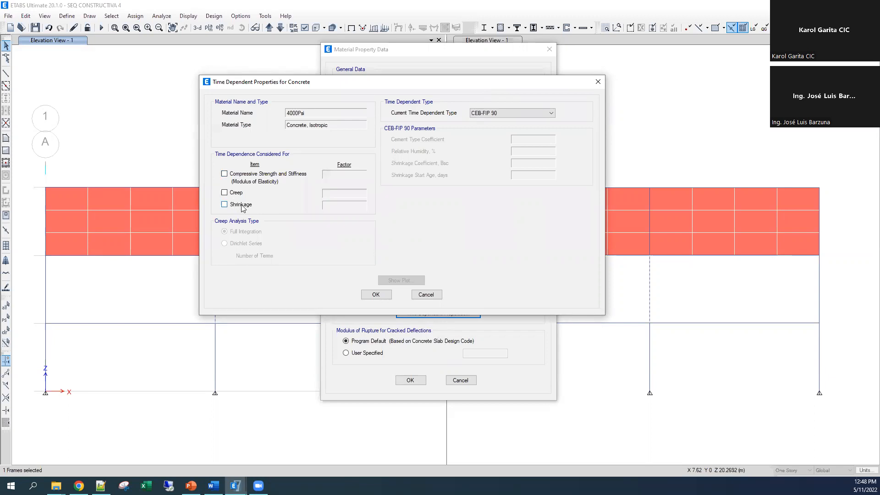
Enable time dependence for compressive strength and stiffness, creep and shrinkage, and review the time-dependent types, keeping CEB-FIP 90
click(224, 173)
click(225, 192)
click(224, 204)
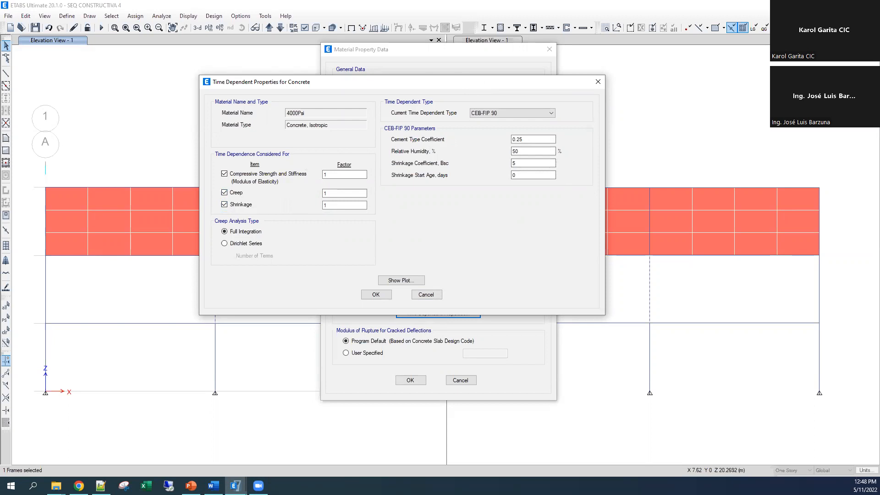
click(504, 114)
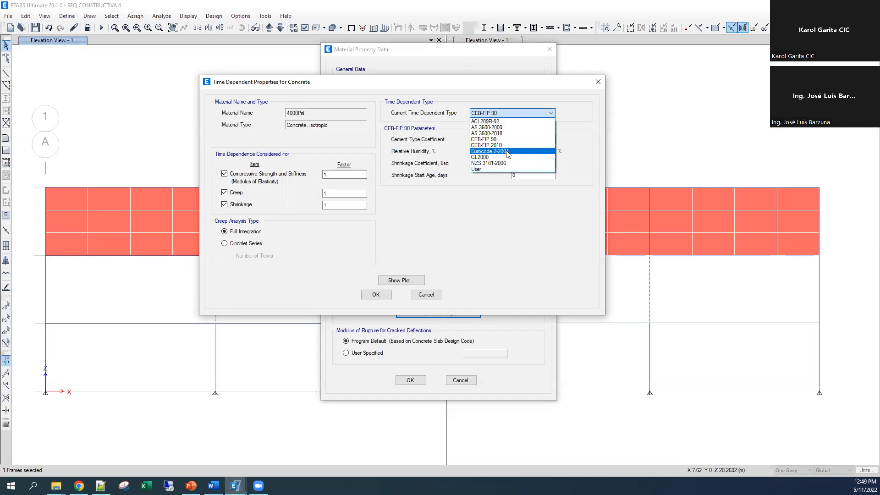
click(427, 198)
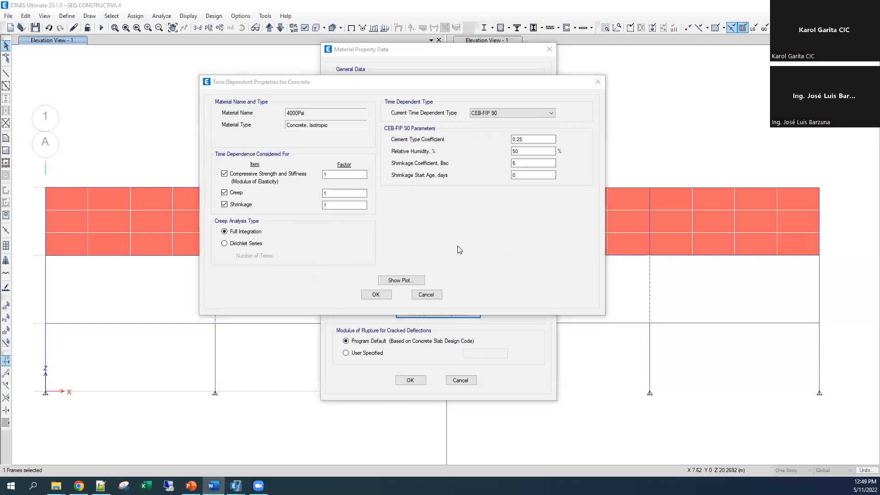
Plot the 4000Psi concrete's time-dependence curves for mean strength, stiffness and creep coefficient
click(414, 282)
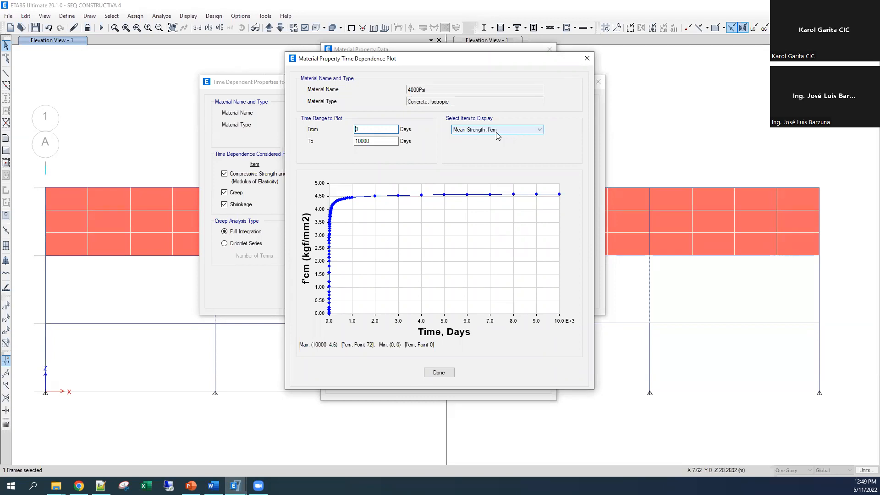
click(516, 133)
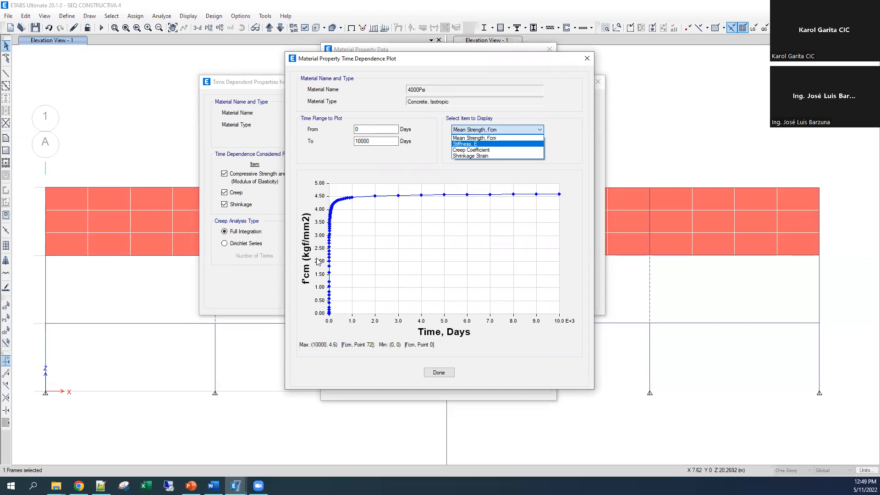
click(498, 144)
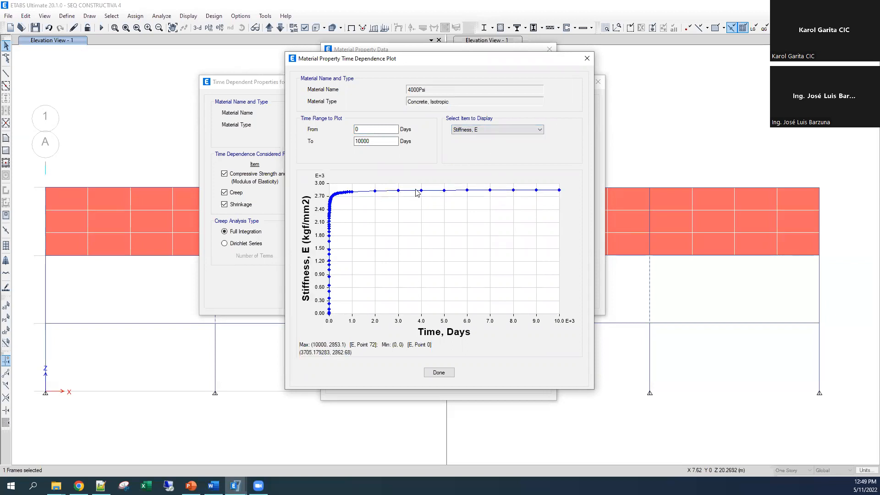
click(497, 130)
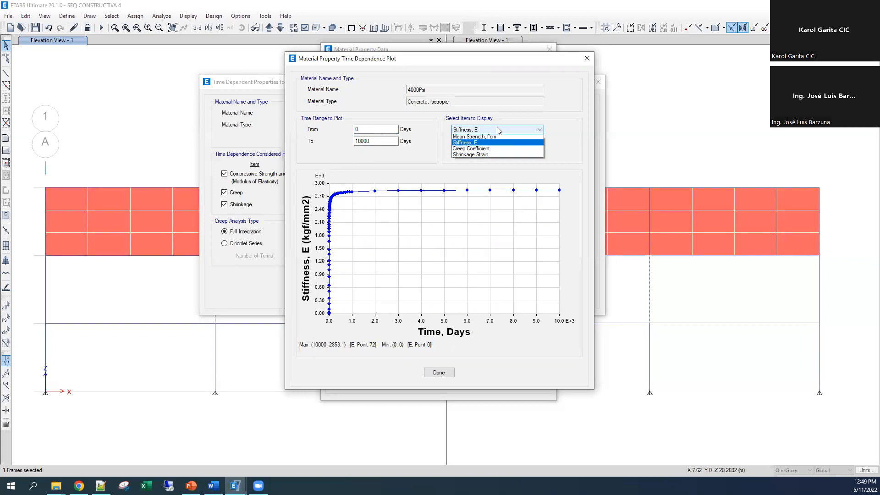
click(479, 150)
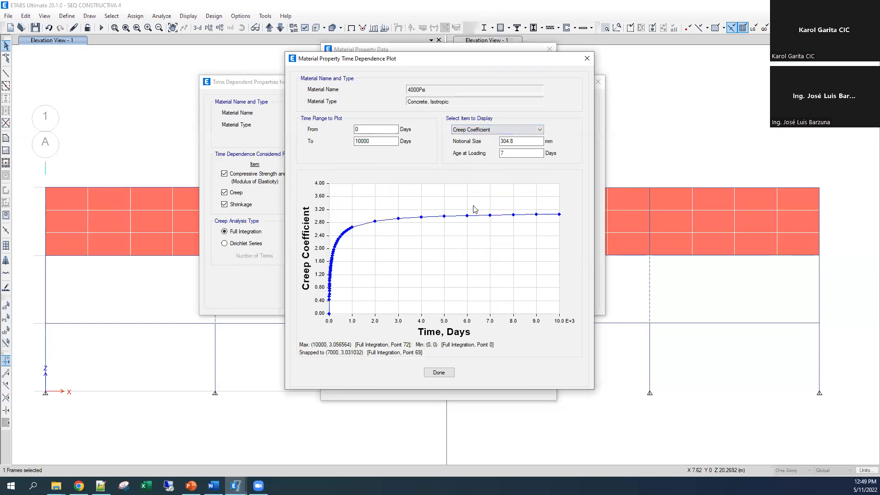
Compare the creep coefficient curves for ages at loading of 3 and 7 days, leaving the age at 7 days
drag(510, 153, 449, 154)
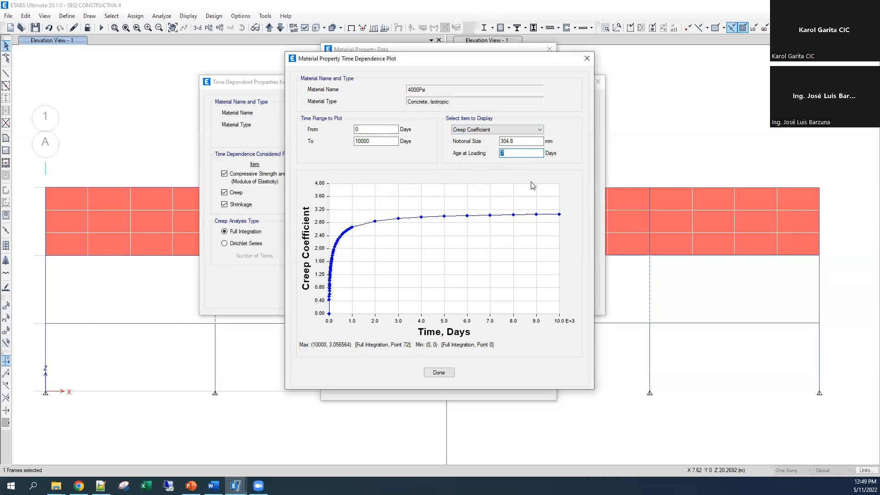
text(3)
key(shift+Tab)
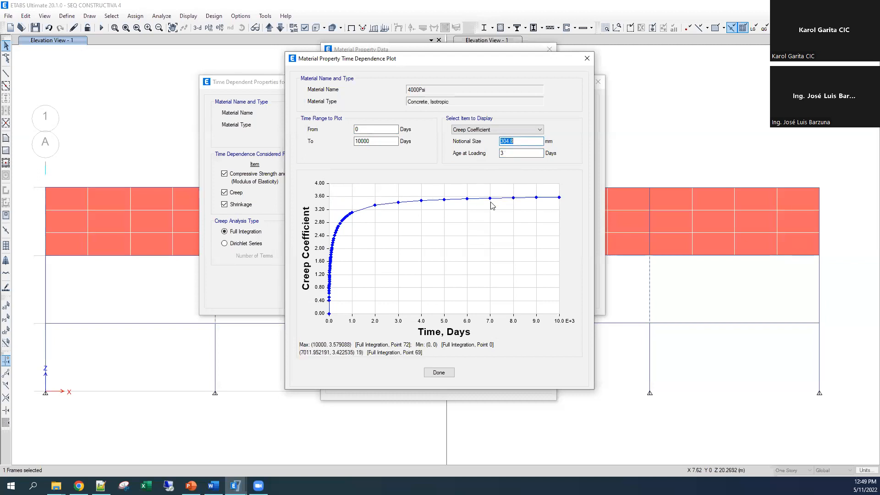
key(Tab)
text(7)
key(shift+Tab)
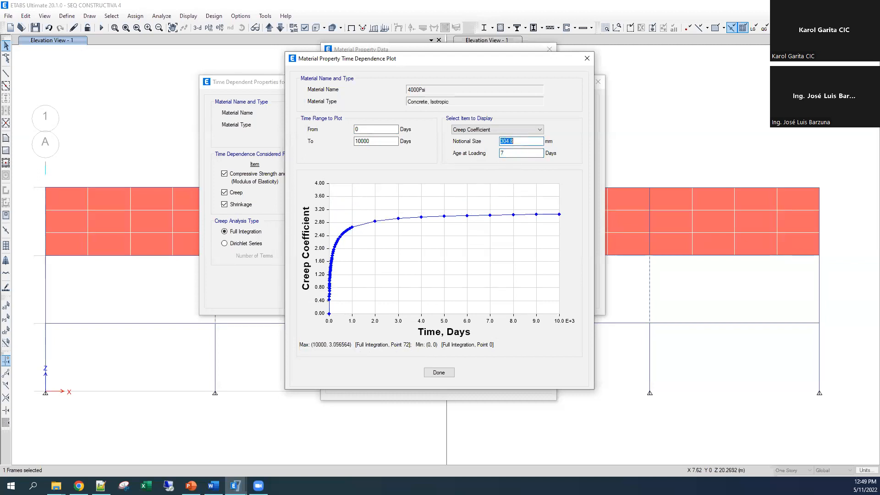
key(Tab)
key(shift+Tab)
Plot the shrinkage strain curve of the 4000Psi concrete and close the time-dependence plot
click(519, 129)
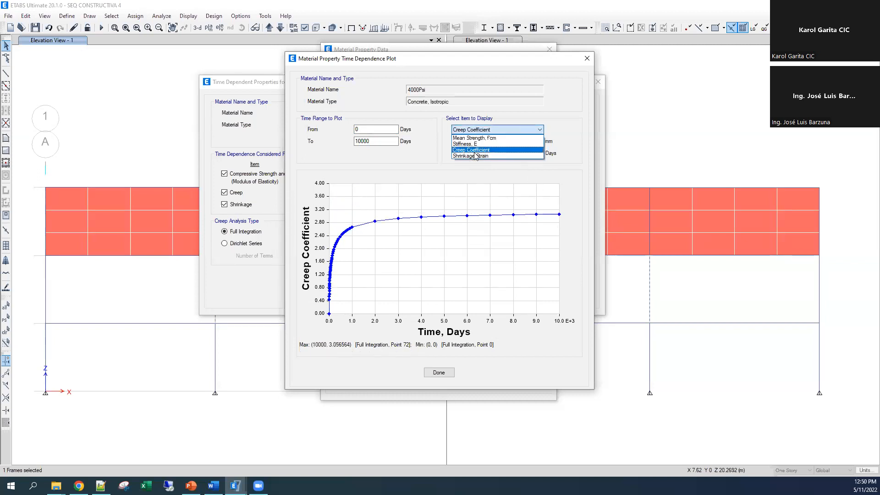
click(474, 155)
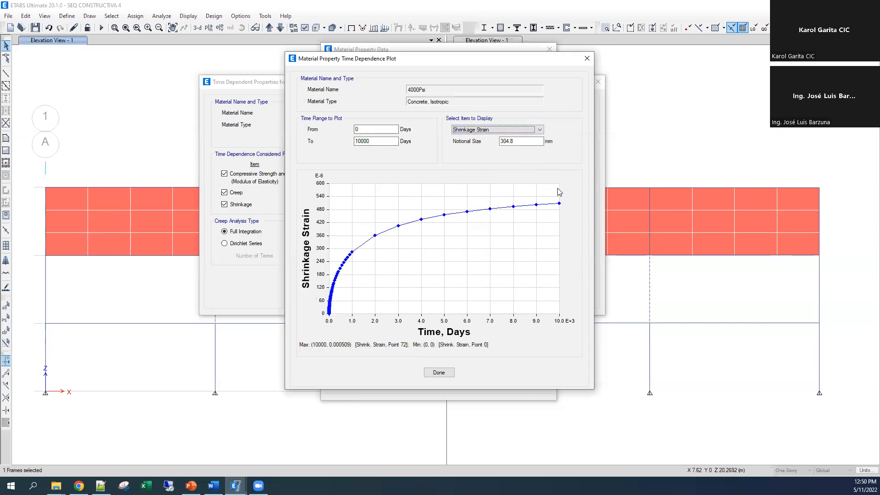
click(438, 373)
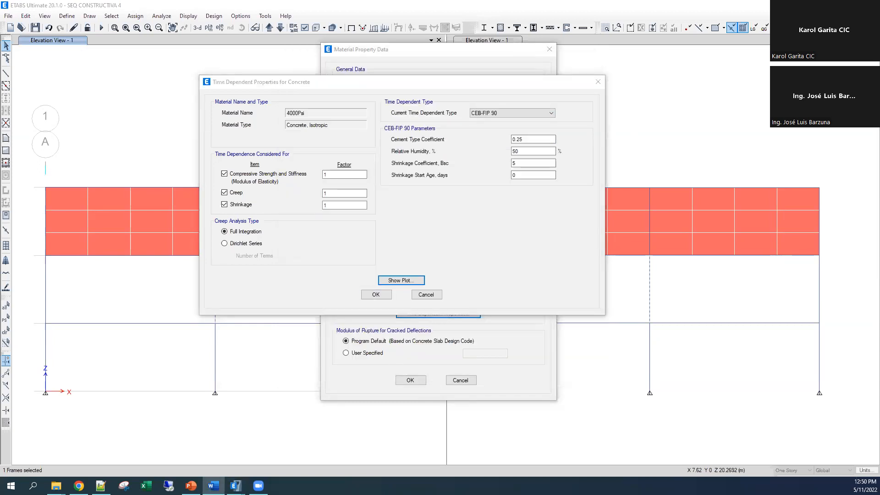
Accept the time-dependent properties and material definitions, and run the analysis
click(387, 296)
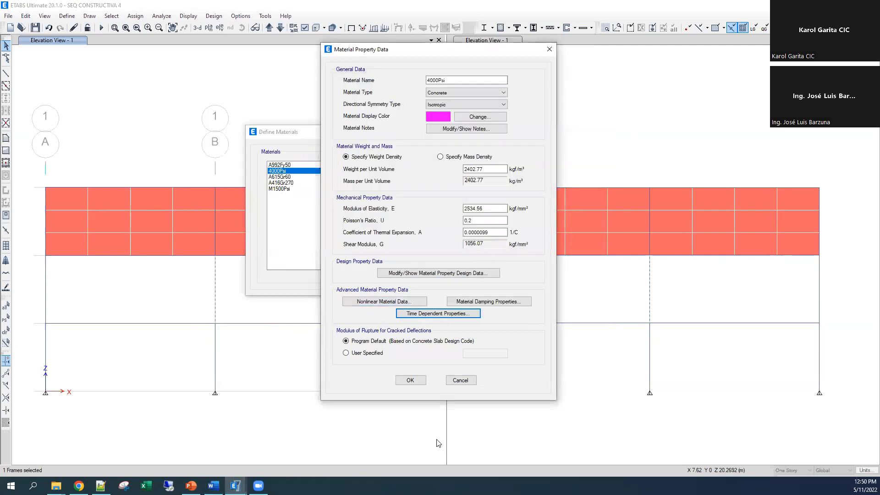
click(411, 381)
click(420, 249)
click(101, 28)
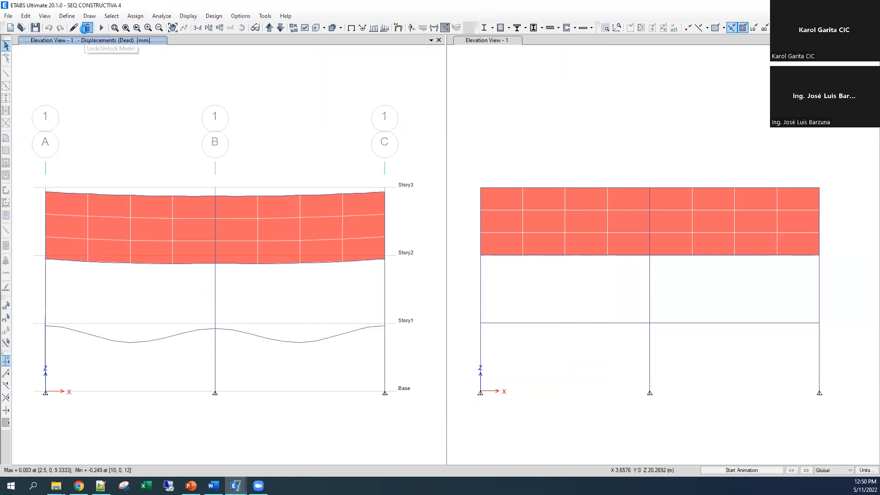
Unlock the model and check which groups the central Story1 column on axis B belongs to
click(87, 28)
click(454, 277)
drag(228, 355, 188, 397)
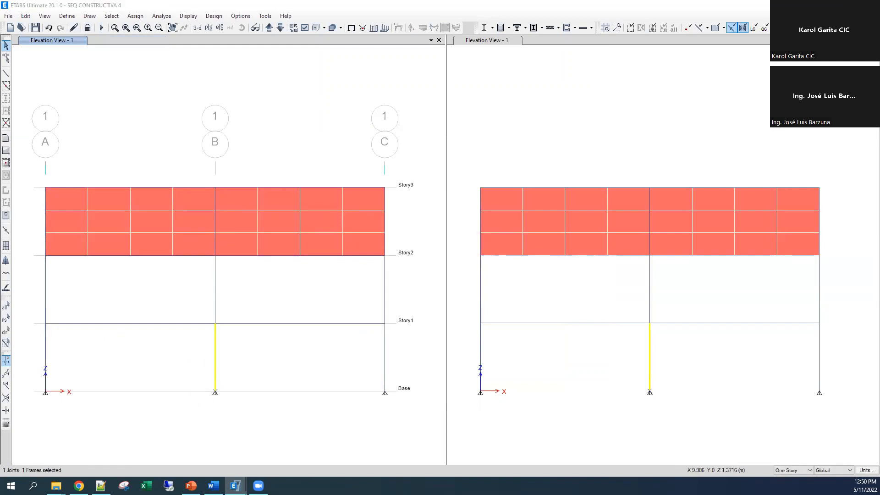
right_click(215, 357)
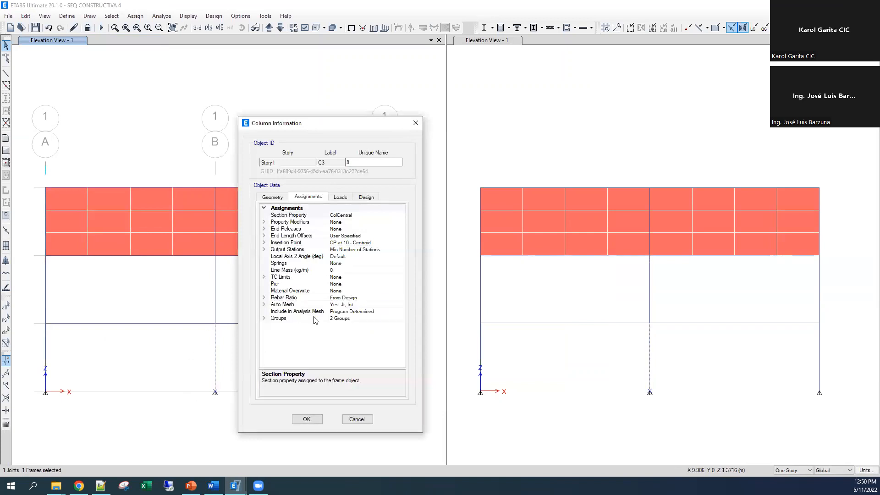
click(264, 318)
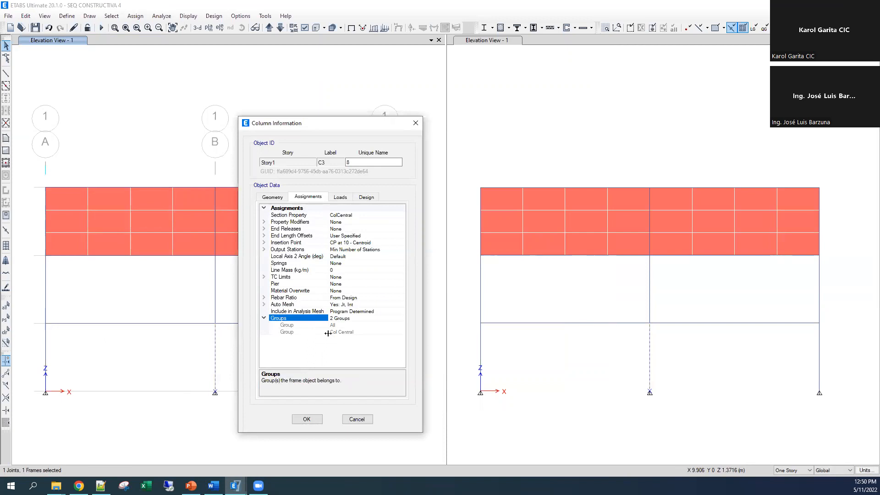
click(353, 418)
Add a fourth stage to the Seq staged construction load case
click(67, 17)
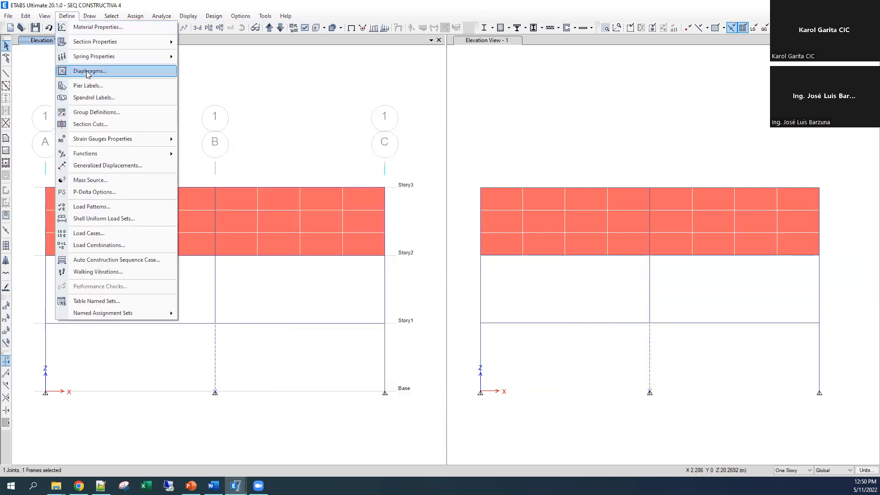
click(115, 233)
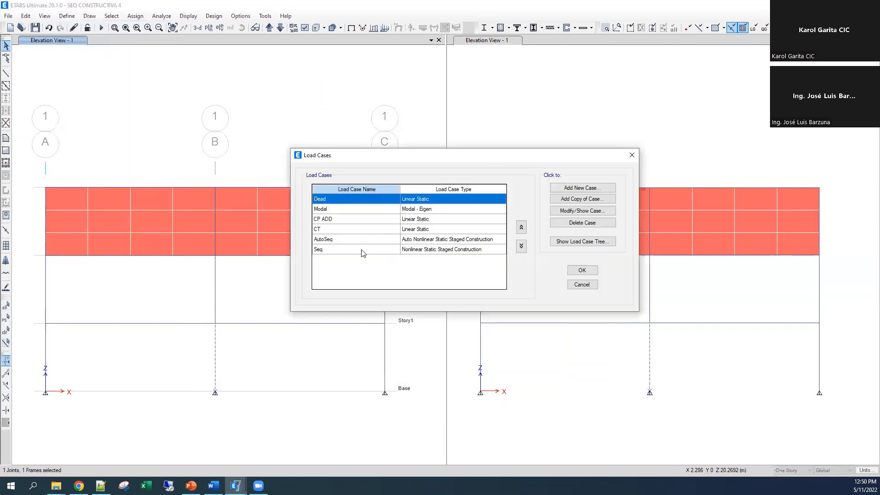
click(362, 250)
click(582, 210)
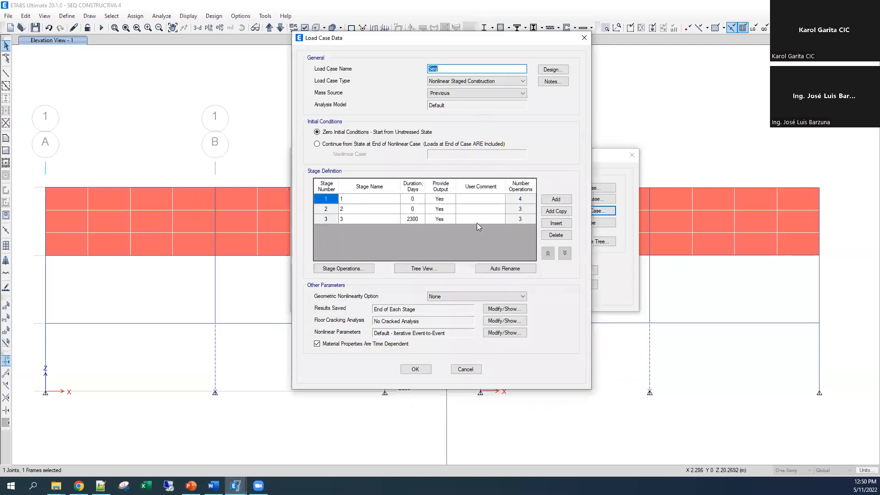
click(556, 199)
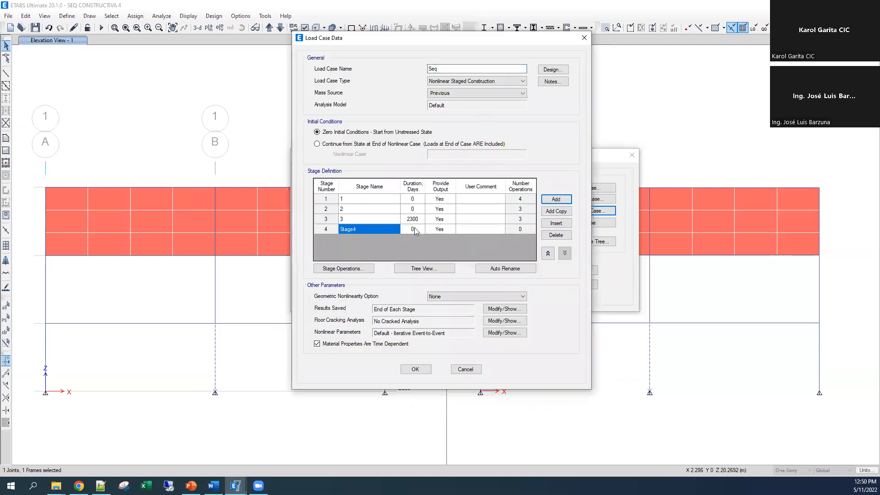
Define Stage4's operation as Remove Structure for the Col Central group
click(344, 268)
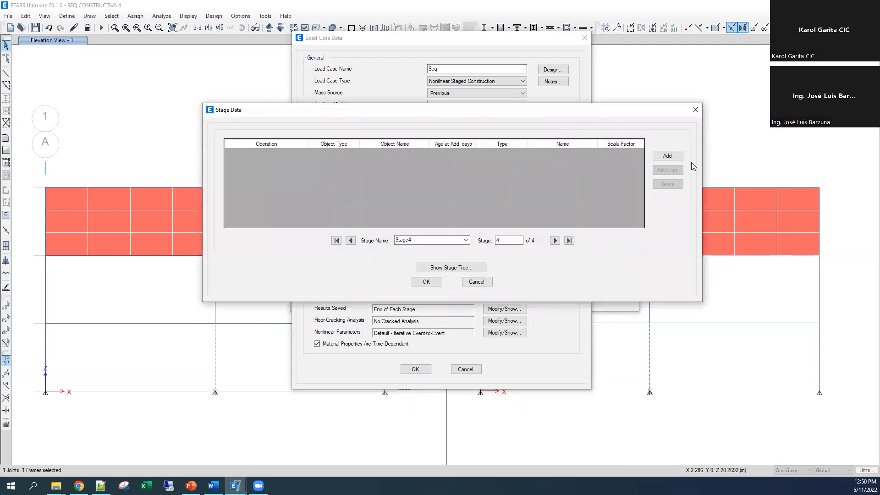
click(667, 156)
click(293, 154)
click(301, 154)
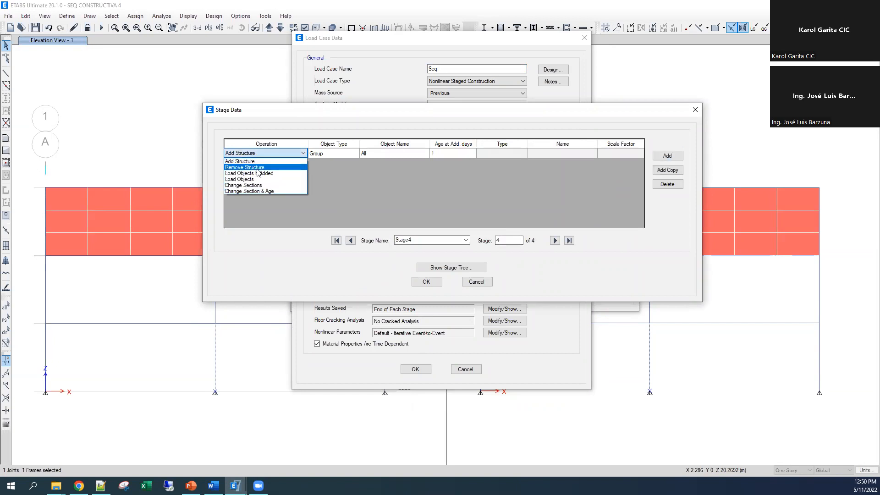
click(256, 167)
click(416, 157)
click(415, 153)
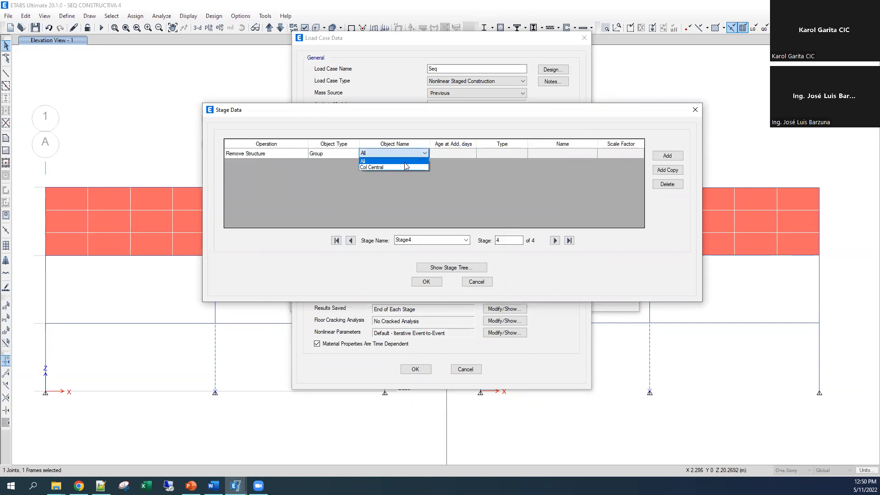
click(386, 166)
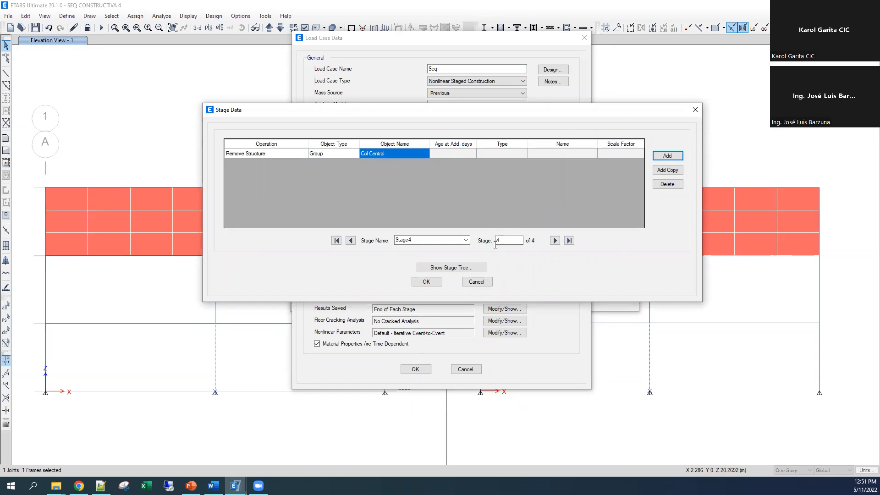
click(426, 282)
Save the Seq case, accept the load case list and rerun the analysis
click(415, 369)
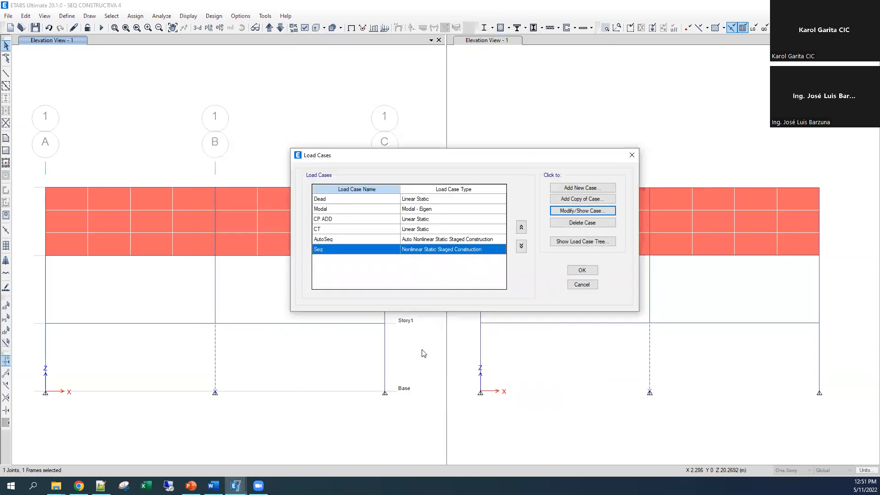
click(593, 271)
click(104, 29)
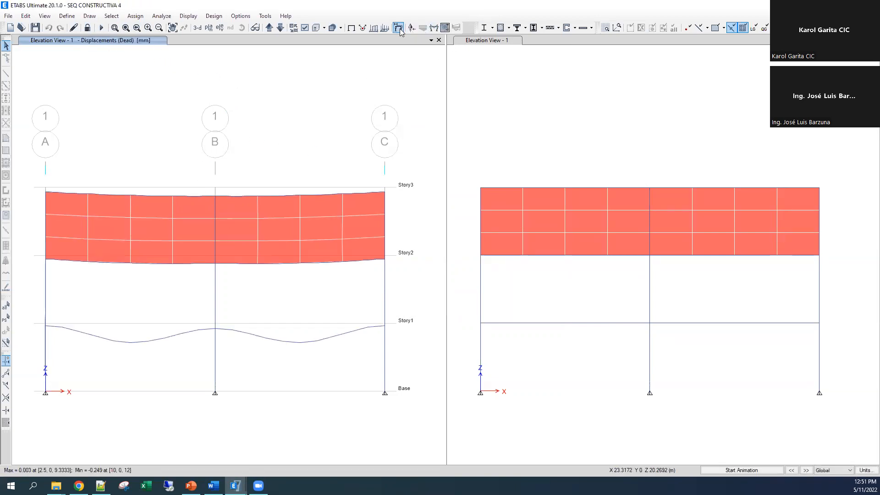
Display the frame axial force diagram for the CP total combination in the Elevation 1 view
click(434, 28)
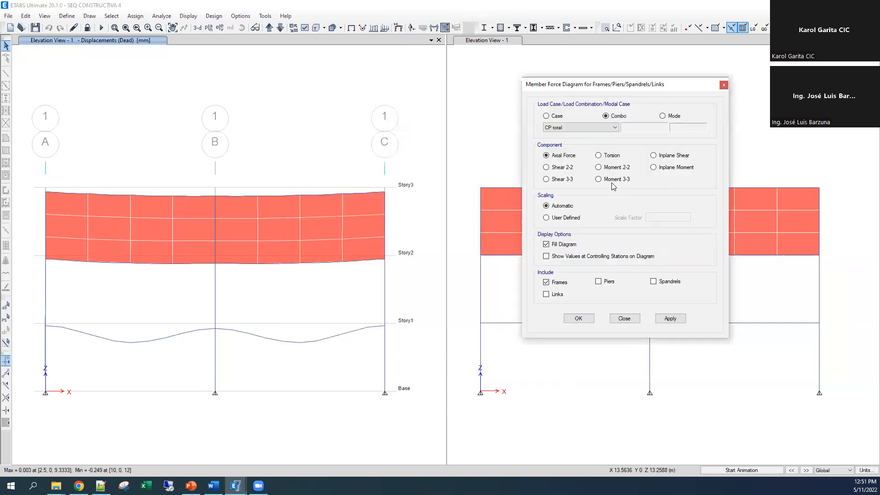
click(598, 180)
click(555, 158)
click(668, 320)
Display the axial force diagram for the Seq load case at step 1
click(551, 117)
click(556, 128)
click(572, 160)
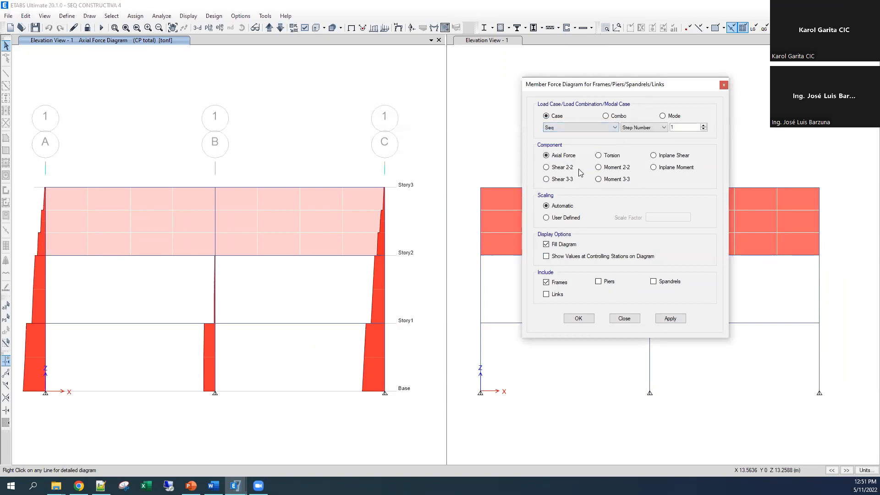
click(671, 320)
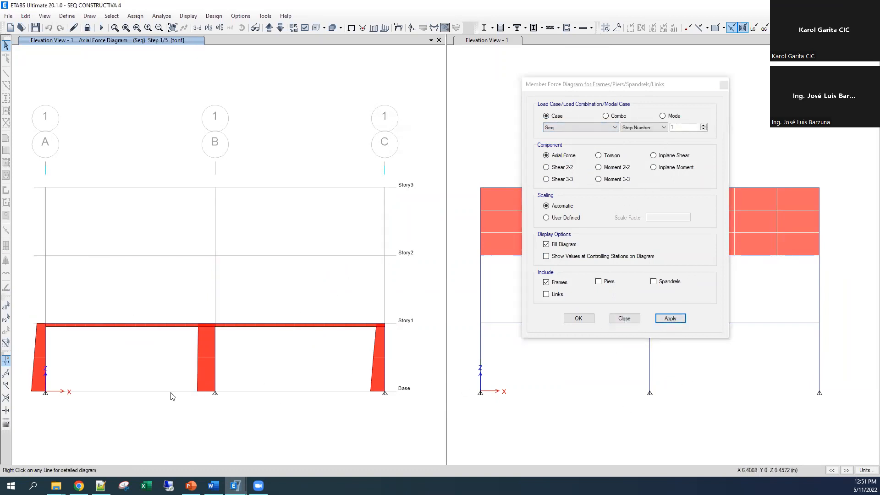
Advance the Seq axial force diagram stage by stage to step 4 and examine the central column
click(846, 471)
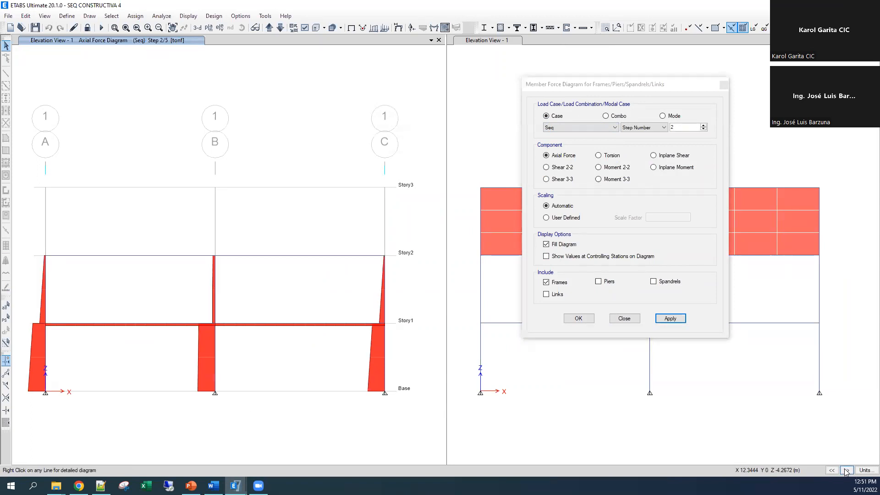
click(846, 471)
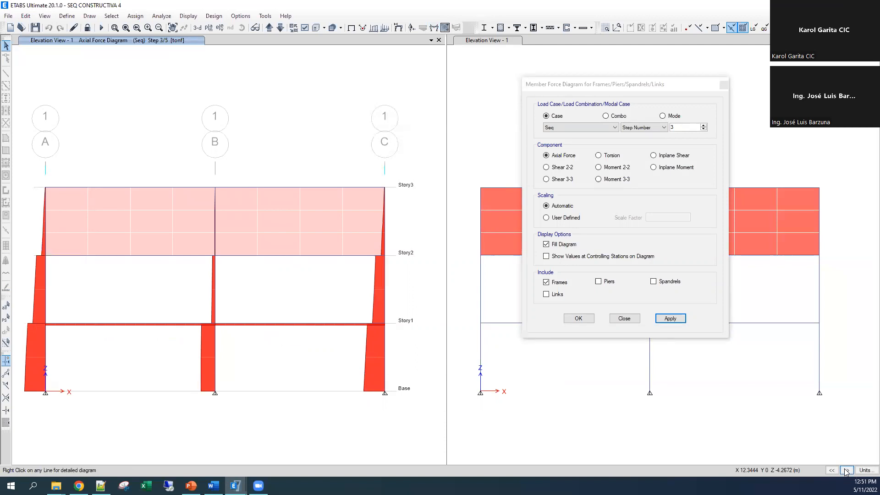
click(845, 471)
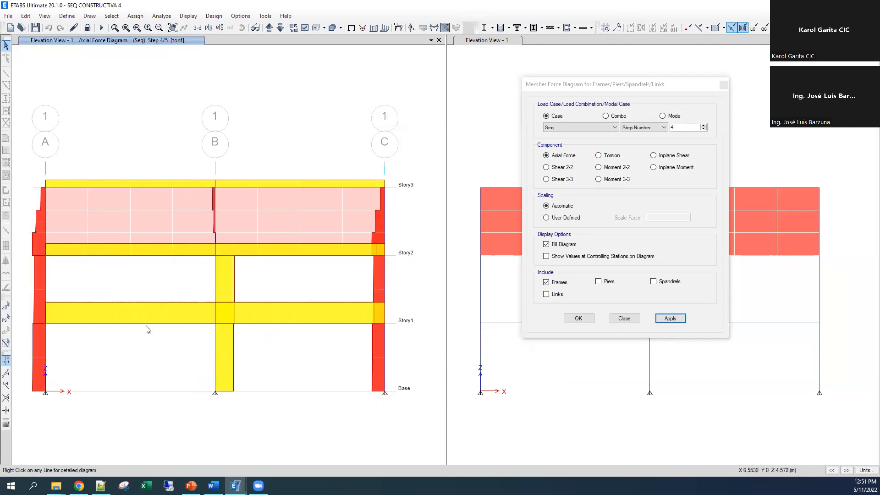
drag(229, 352, 155, 366)
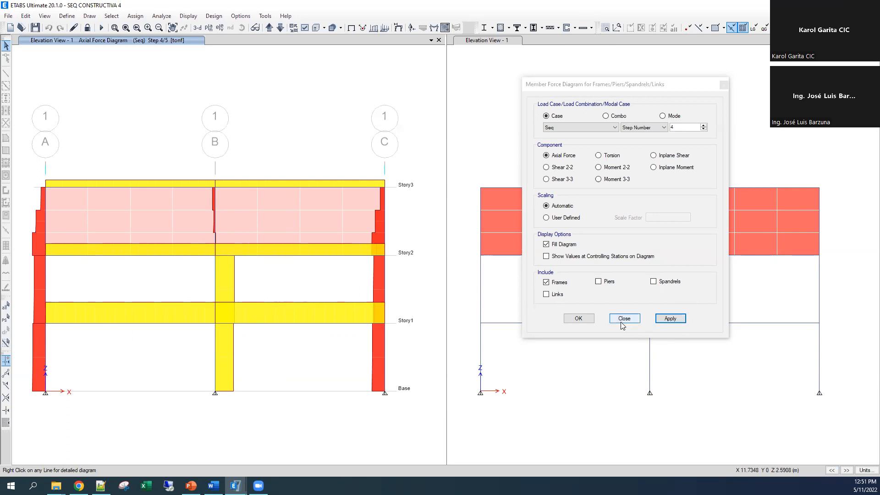
Display the axial force diagram for the Comb1 combination in the elevation view and examine the columns
click(707, 127)
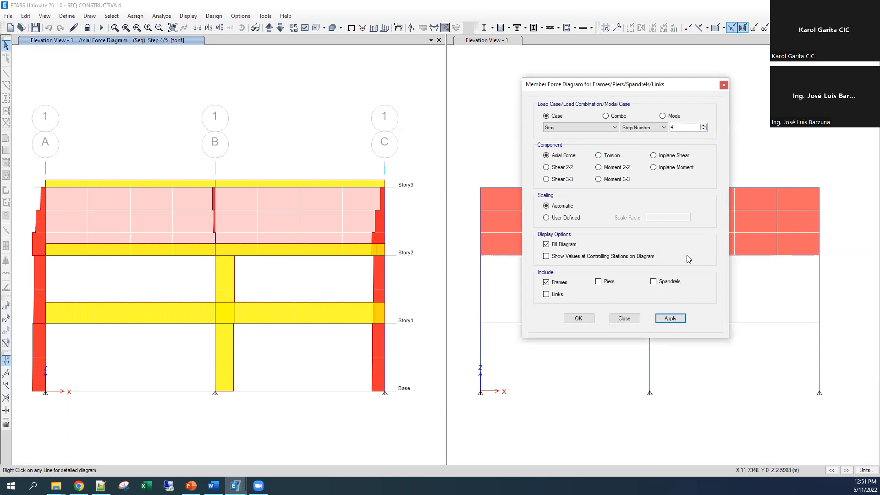
click(605, 116)
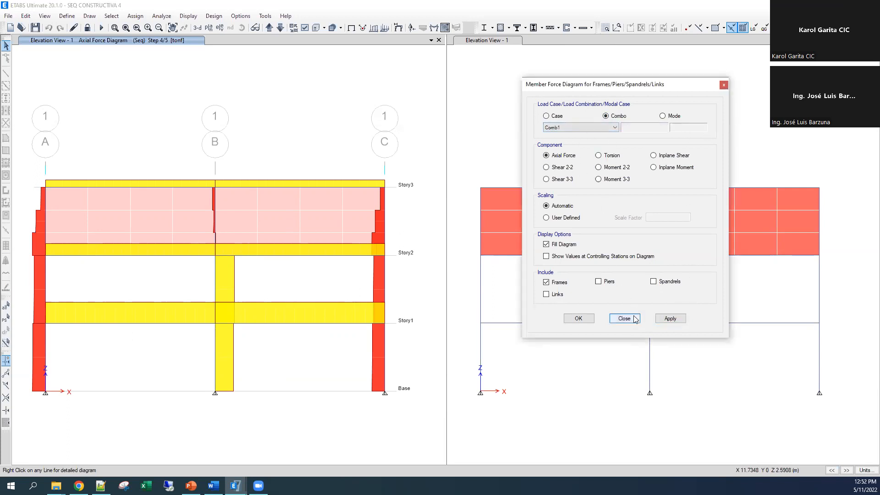
click(670, 320)
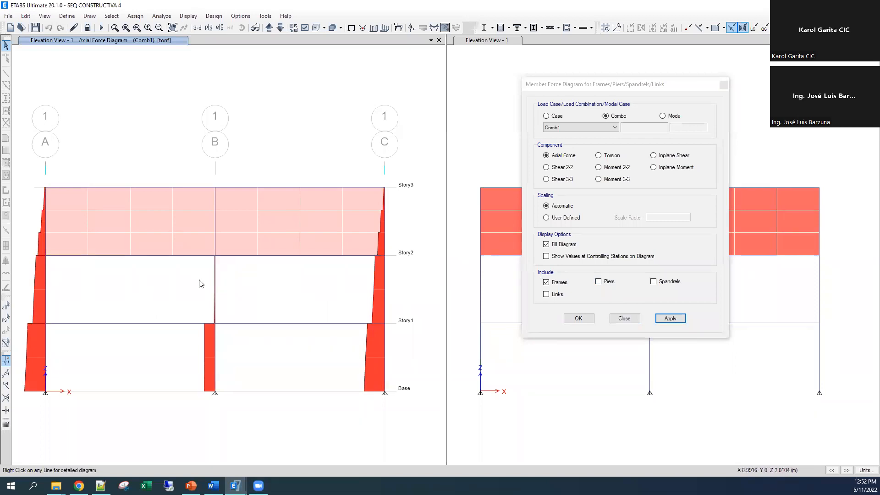
click(630, 88)
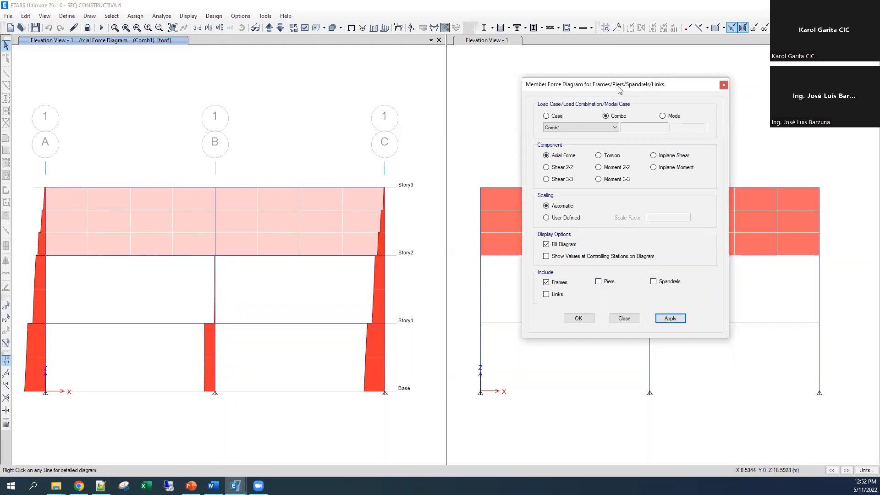
drag(618, 87, 452, 54)
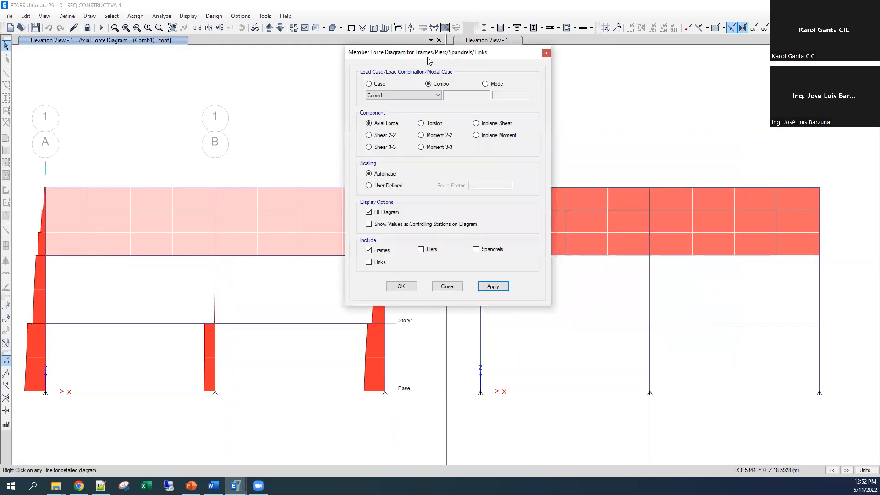
drag(429, 60, 427, 59)
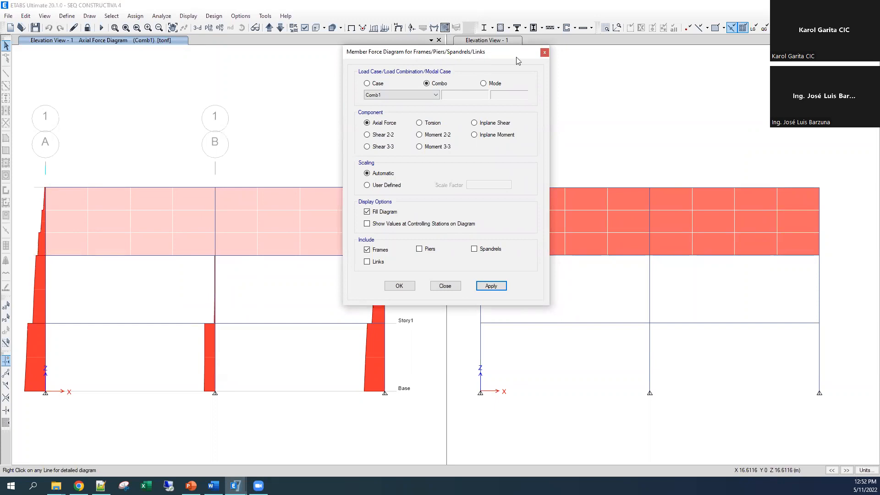
drag(516, 58, 624, 60)
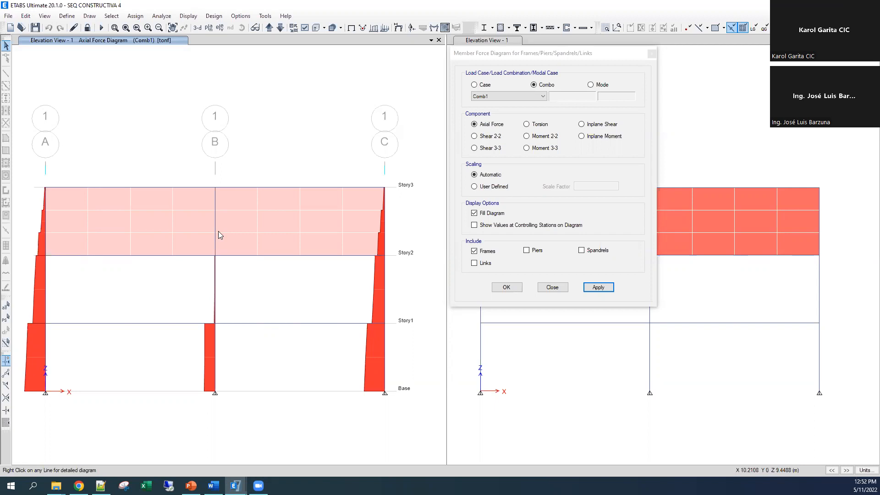
click(651, 54)
Unlock the model for editing, discarding the analysis results
click(67, 16)
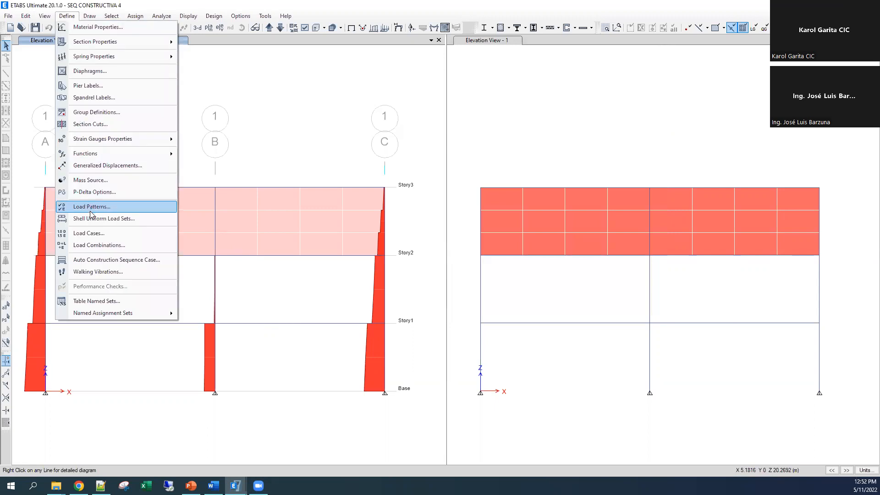
click(153, 8)
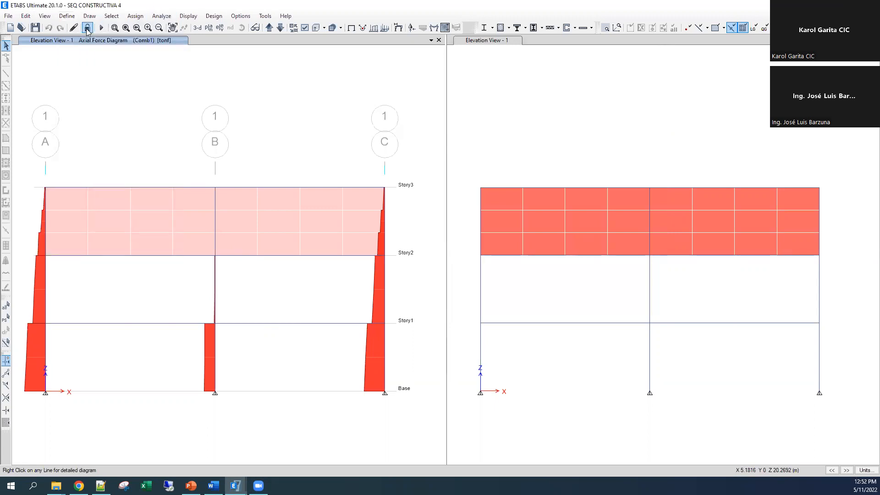
click(87, 28)
click(454, 277)
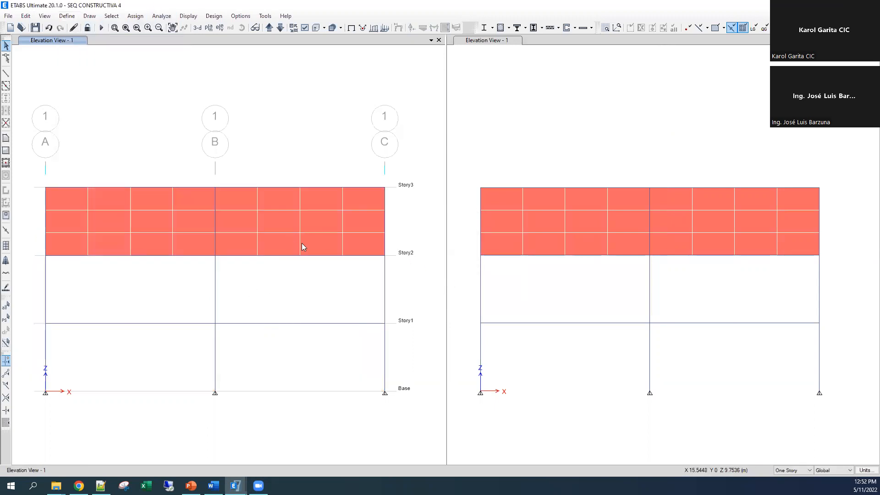
Review the stage definition of the Seq nonlinear staged construction load case without changing it
click(66, 16)
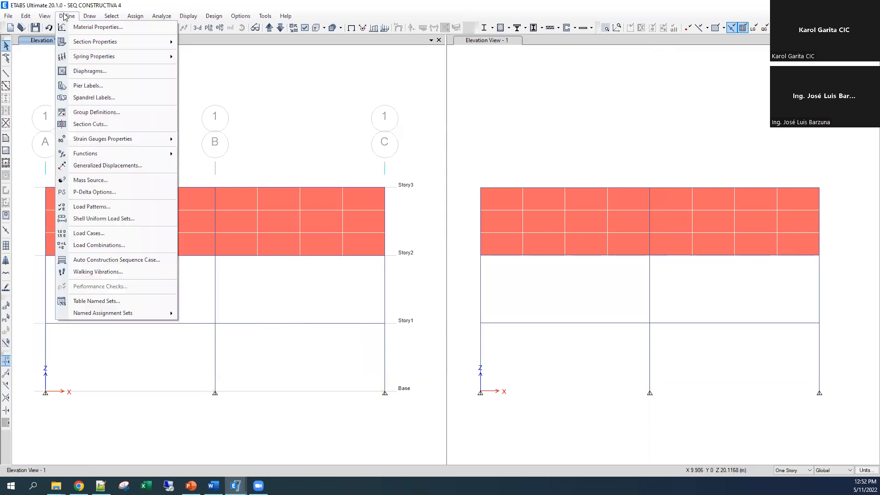
click(97, 205)
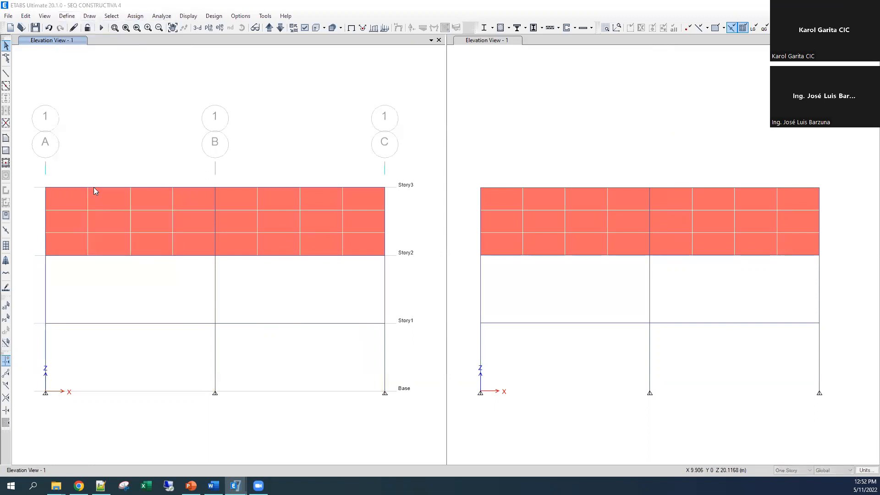
click(67, 17)
click(92, 234)
click(260, 273)
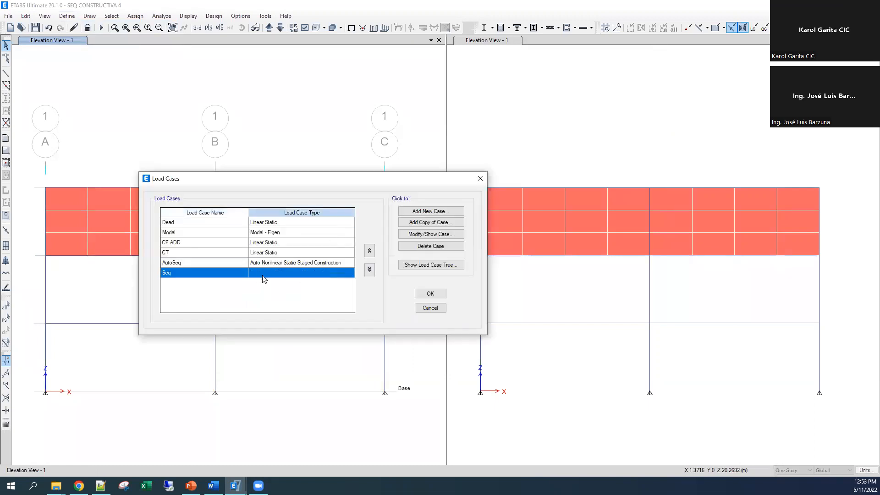
click(426, 235)
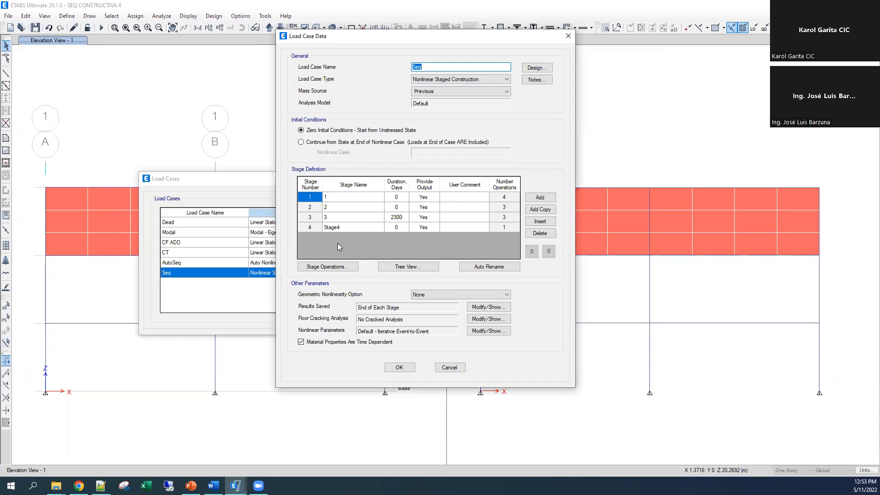
click(564, 39)
click(479, 178)
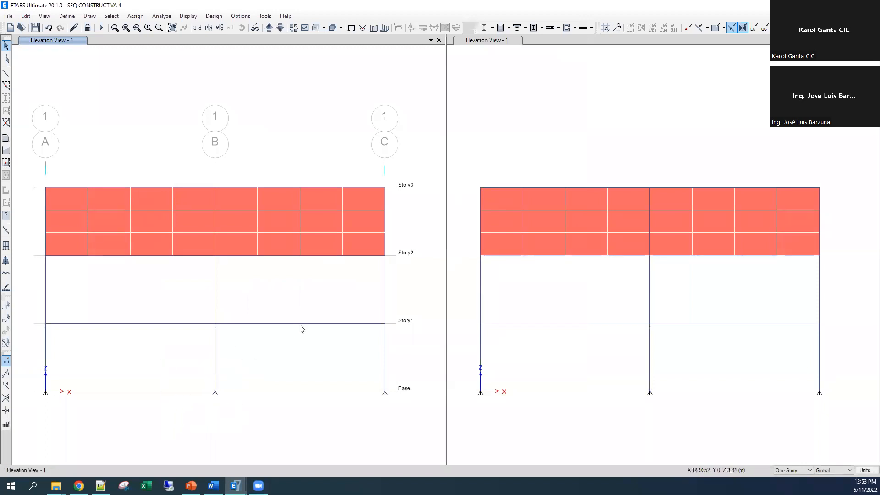
drag(233, 345, 199, 393)
key(Escape)
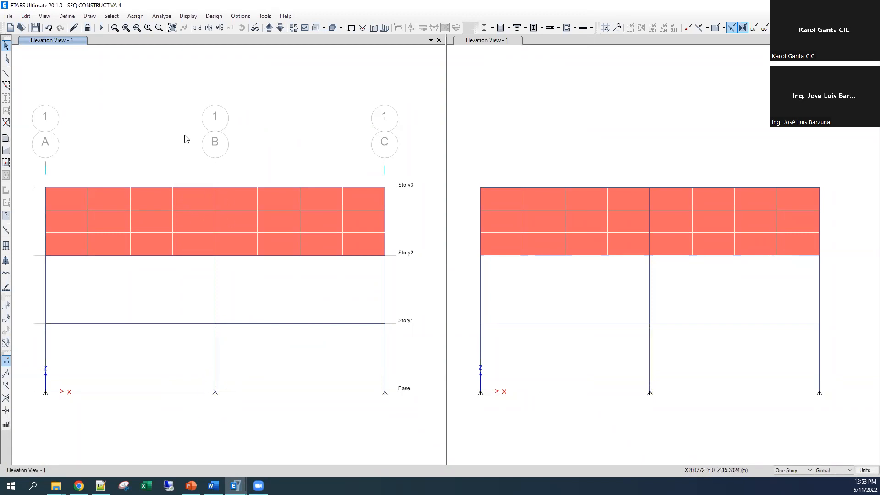
click(130, 16)
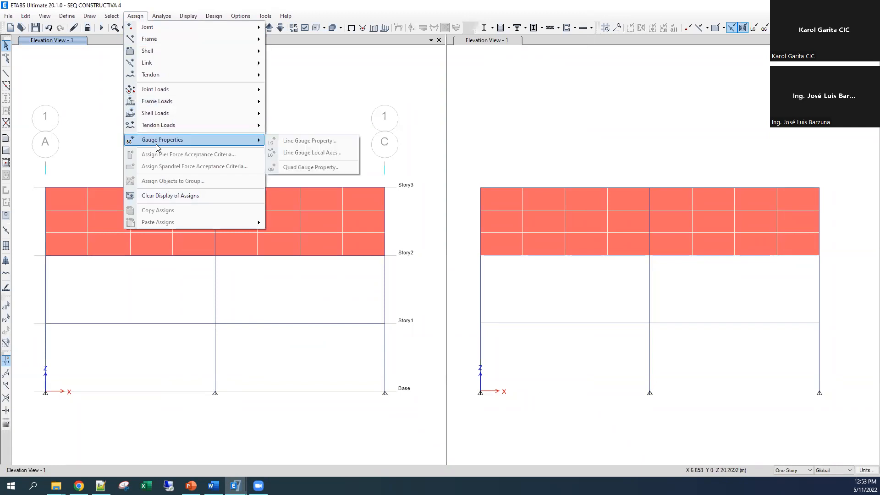
click(311, 88)
Select the central column between Base and Story1 with its base joint and open the group assignment
drag(235, 337, 163, 418)
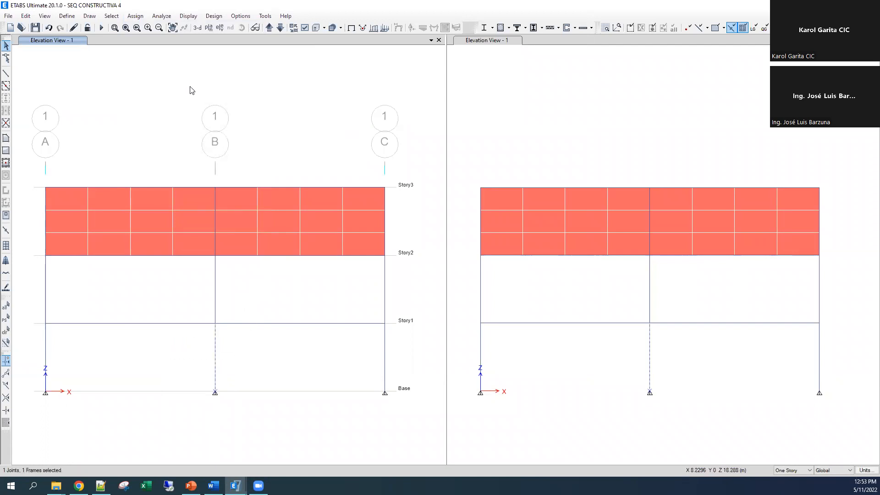
click(135, 16)
click(179, 181)
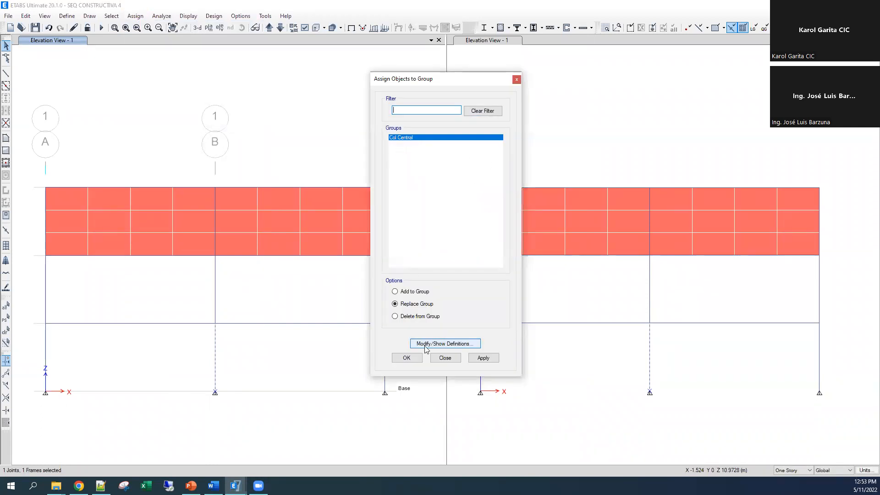
Define a new group named Columnas 2
click(67, 16)
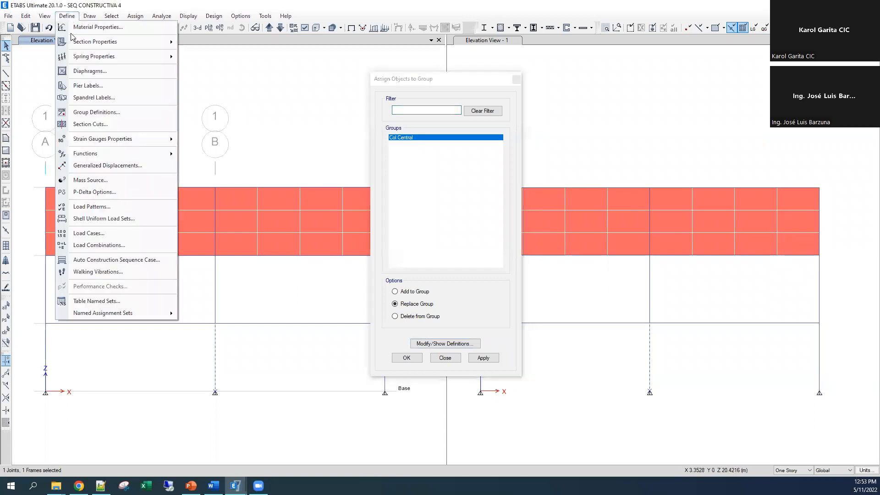
click(97, 113)
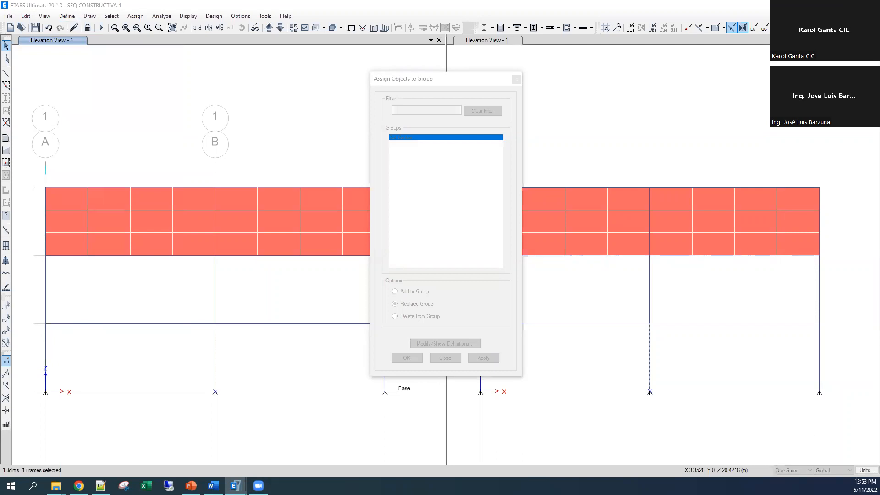
click(361, 167)
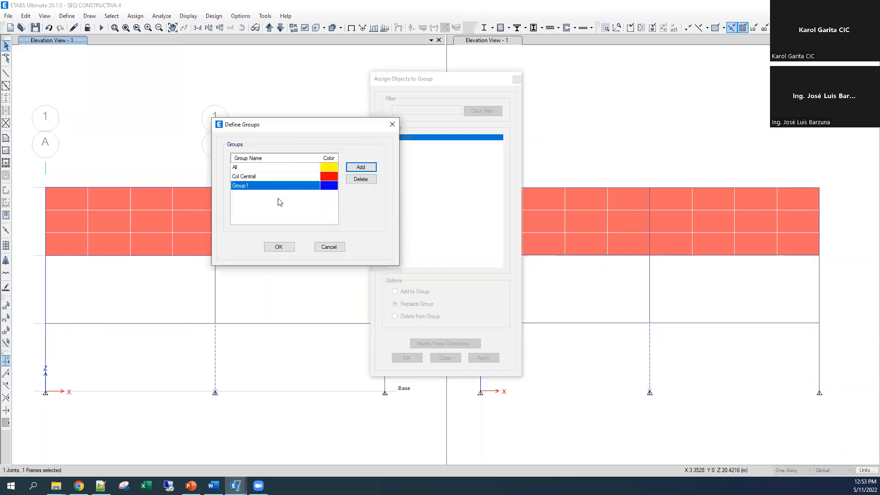
click(248, 186)
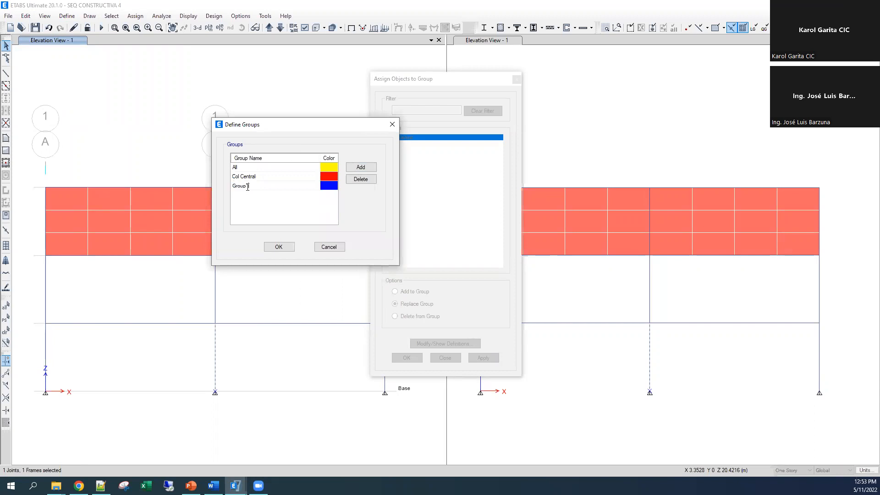
key(BackSpace)
key(BackSpace)
key(BackSpace)
key(BackSpace)
key(BackSpace)
key(BackSpace)
text(Columnas 2)
click(281, 247)
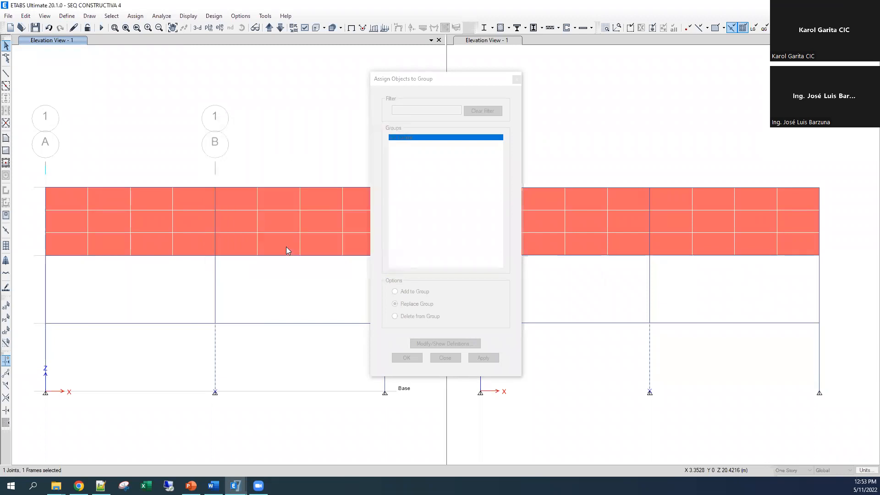
Add the other columns below Story2 to the selection and assign everything to the Columnas 2 group, replacing its contents
middle_drag(223, 258, 228, 195)
drag(359, 194, 328, 211)
drag(359, 261, 314, 279)
drag(187, 209, 160, 222)
middle_drag(211, 229, 365, 228)
drag(184, 201, 153, 214)
drag(212, 255, 126, 280)
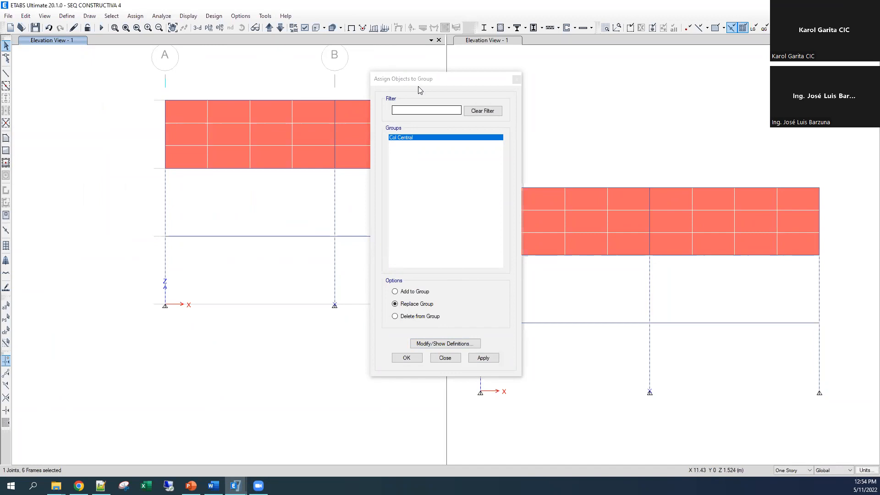
click(409, 144)
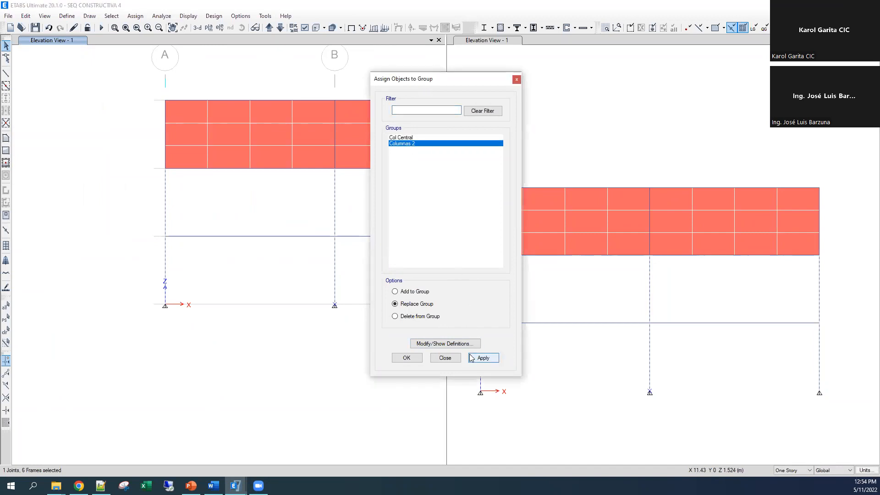
click(485, 361)
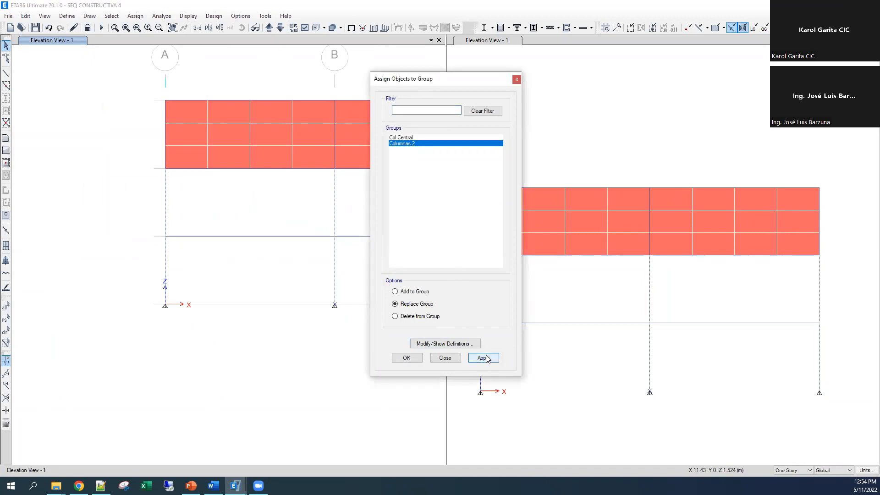
click(445, 357)
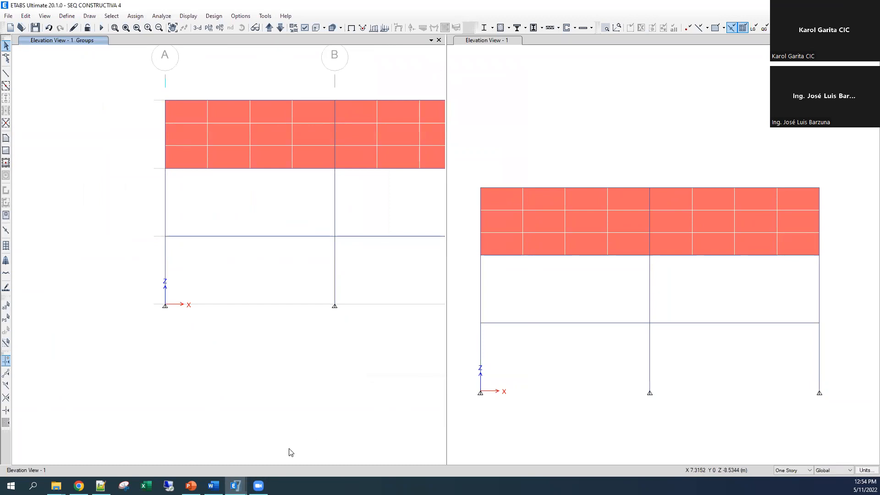
Check the Columnas 2 group by selecting its members by group, then deselect them
middle_drag(326, 279, 212, 348)
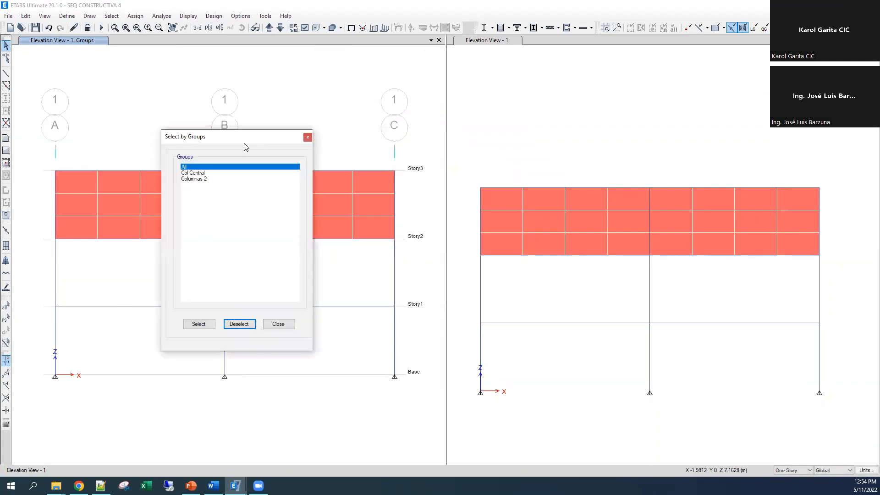
click(192, 179)
click(199, 326)
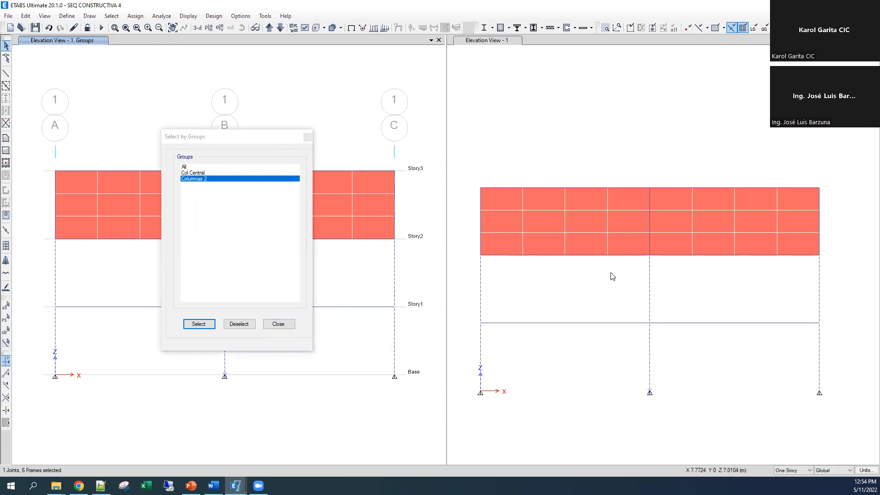
click(194, 179)
click(195, 179)
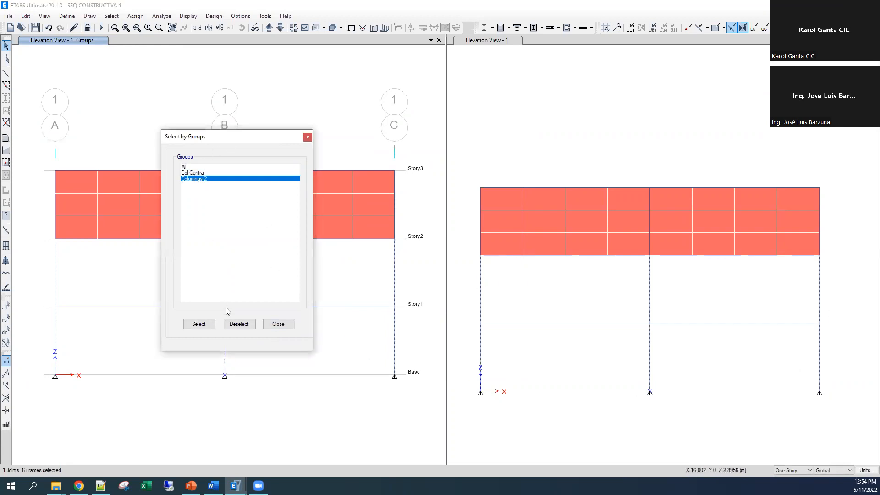
click(238, 324)
Check the Col Central group by selecting its members, then clear the selection and close the group selection
click(194, 173)
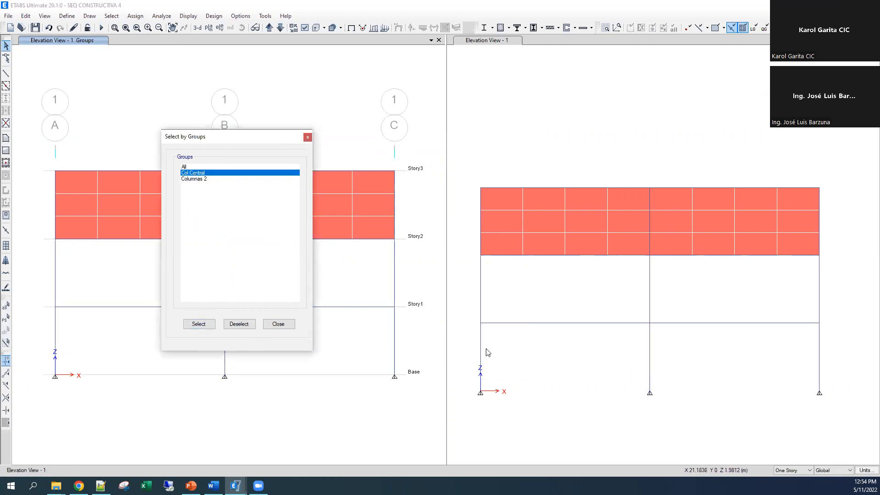
click(198, 324)
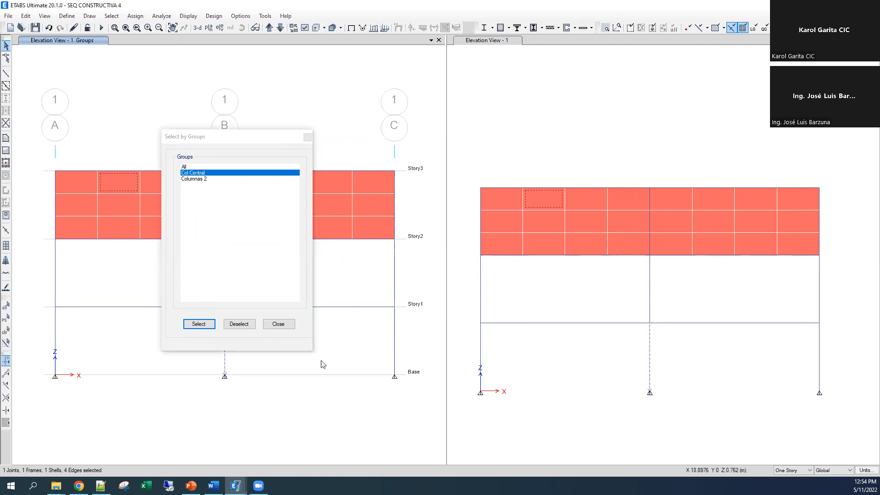
key(Escape)
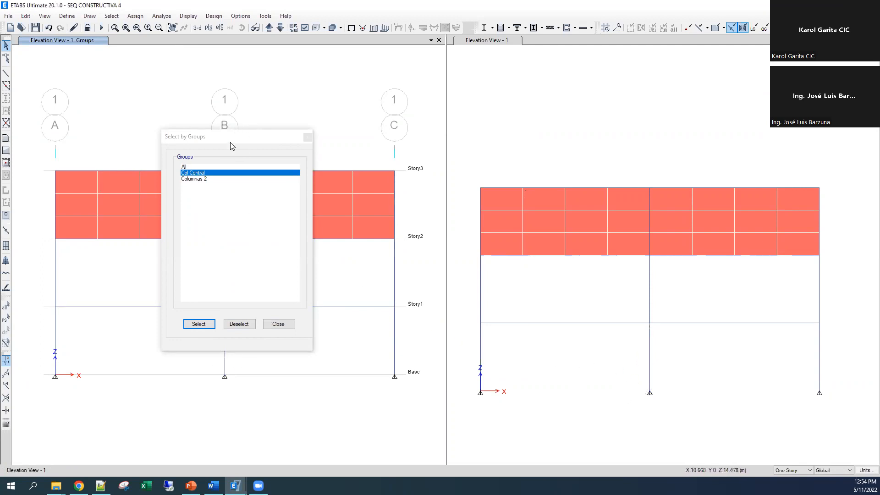
drag(232, 139, 245, 96)
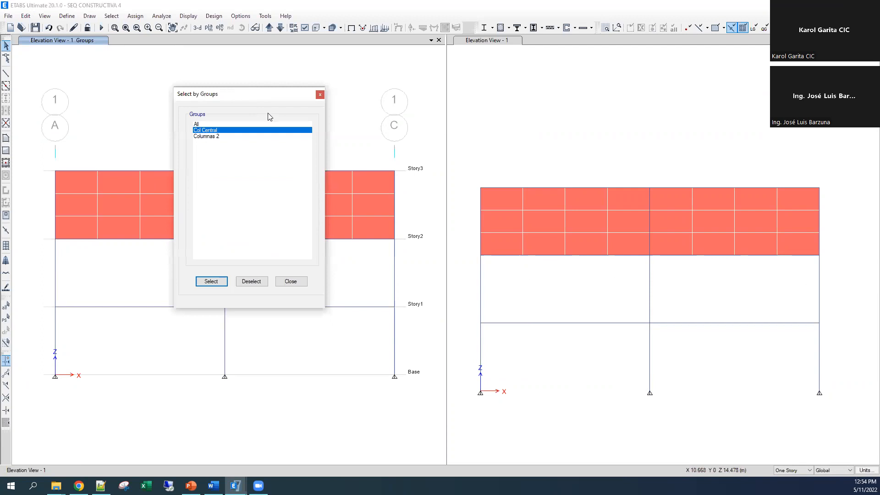
click(320, 95)
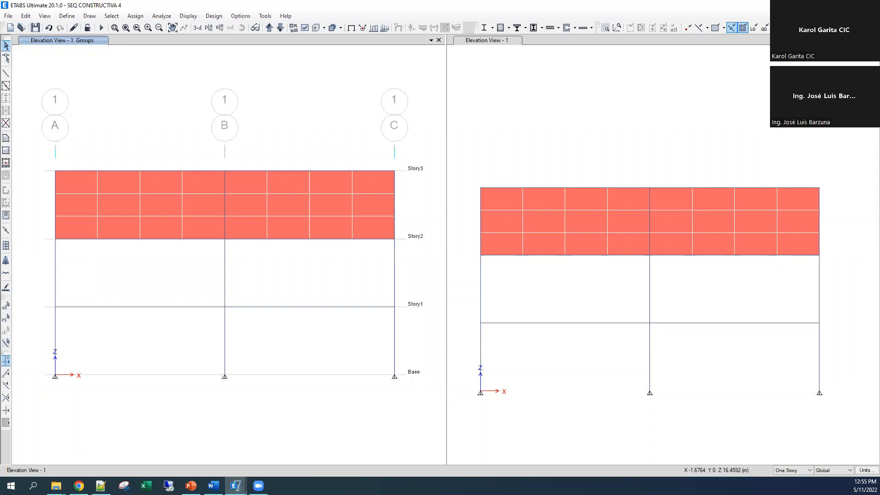
Switch to the PowerPoint presentation and start the slide show from the current slide
key(alt+Tab)
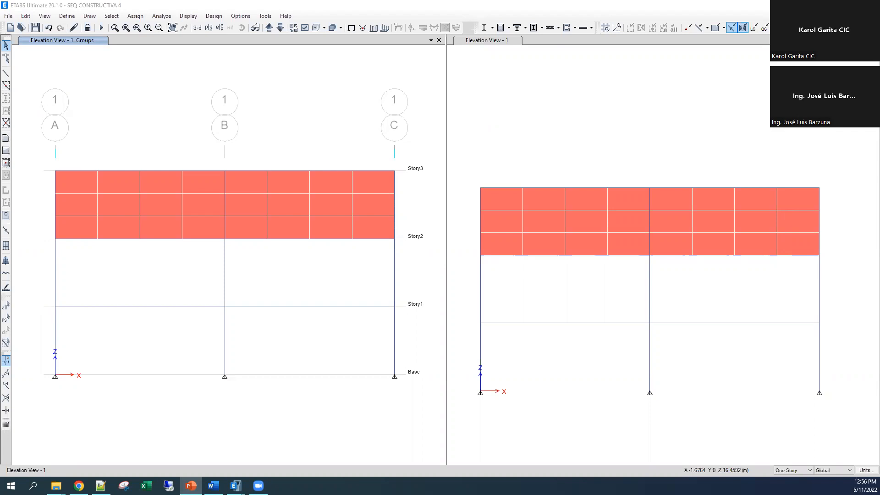
key(shift+F5)
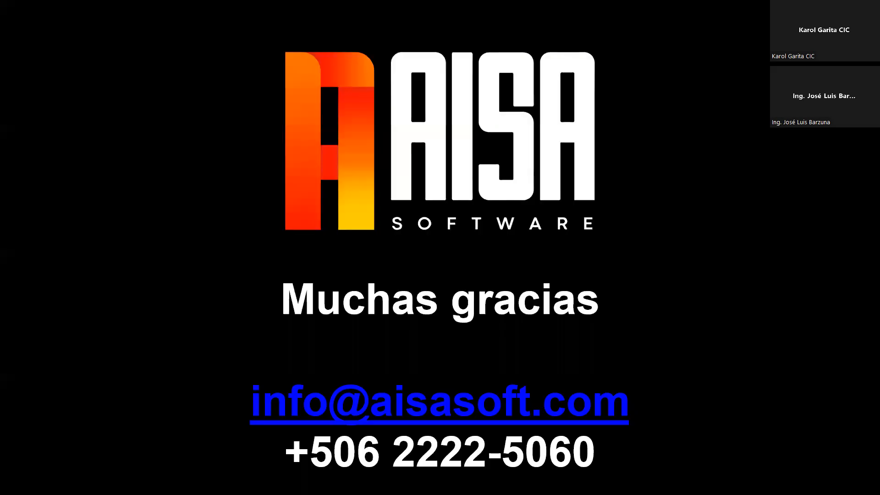